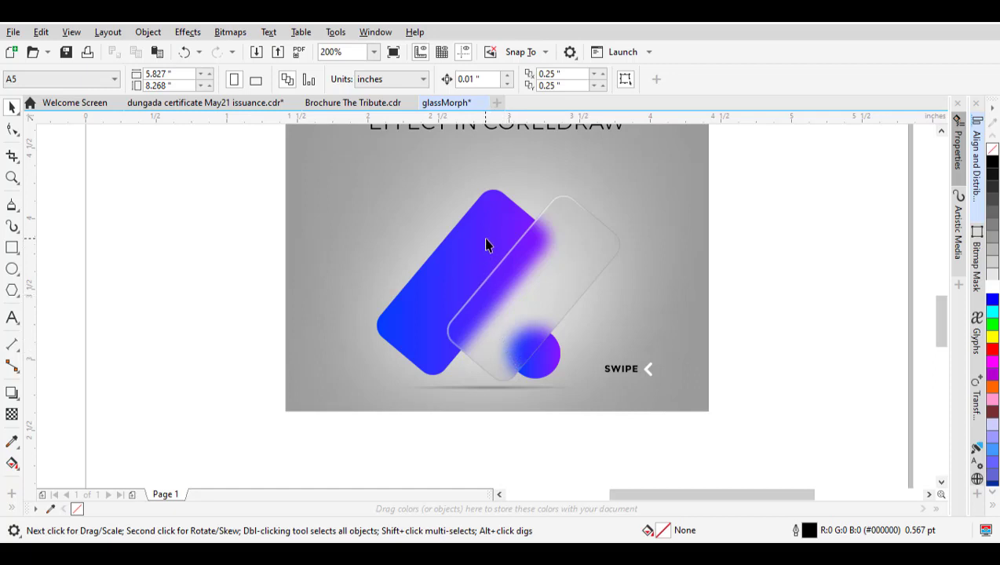
pyautogui.scroll(2, 484, 237)
pyautogui.scroll(-2, 477, 221)
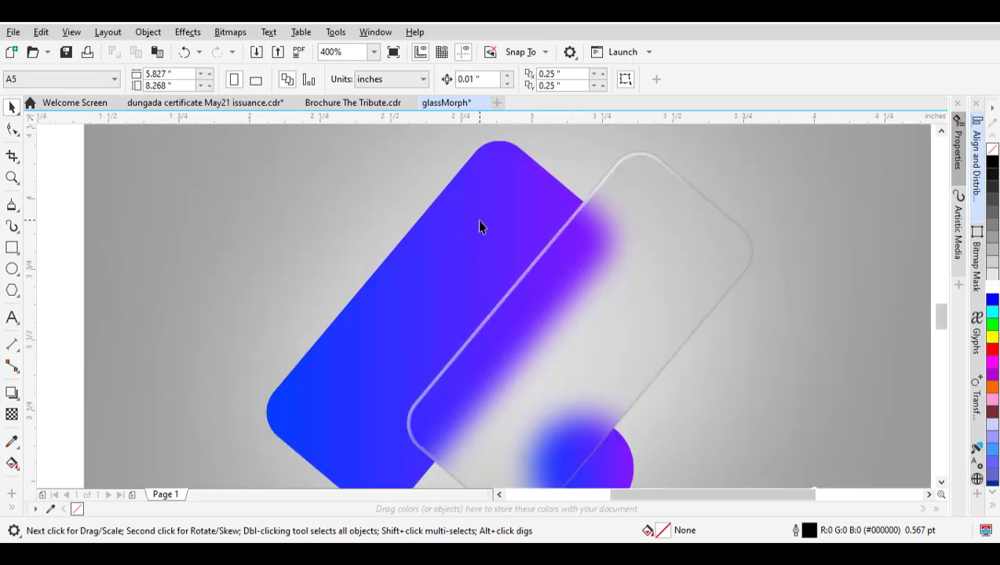
pyautogui.scroll(2, 455, 262)
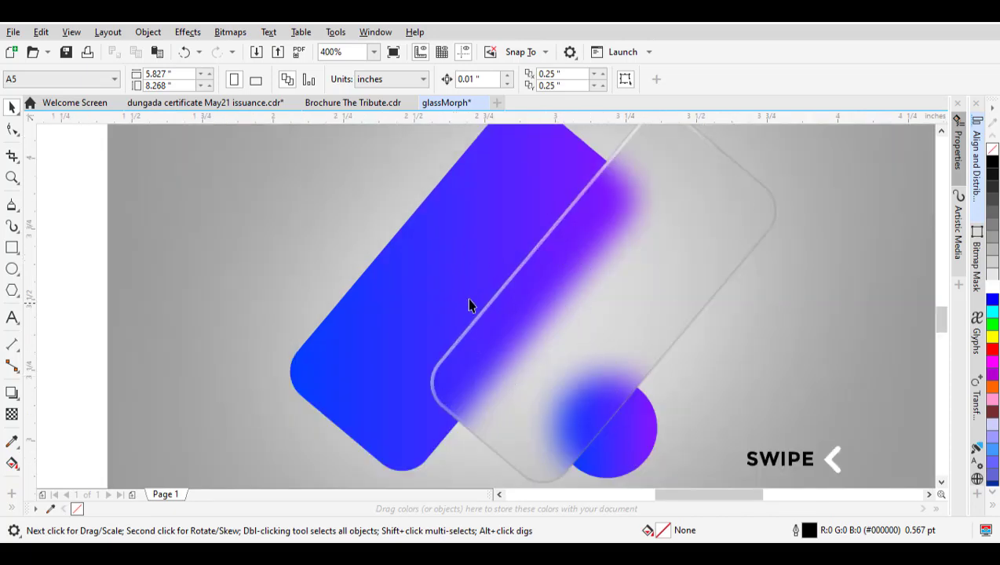
pyautogui.scroll(-1, 470, 308)
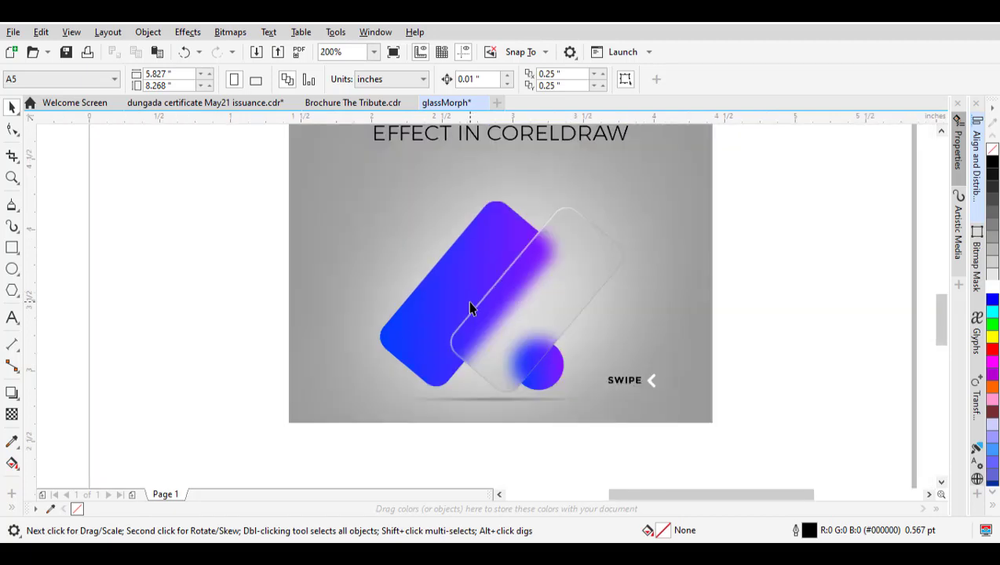
pyautogui.scroll(-1, 469, 308)
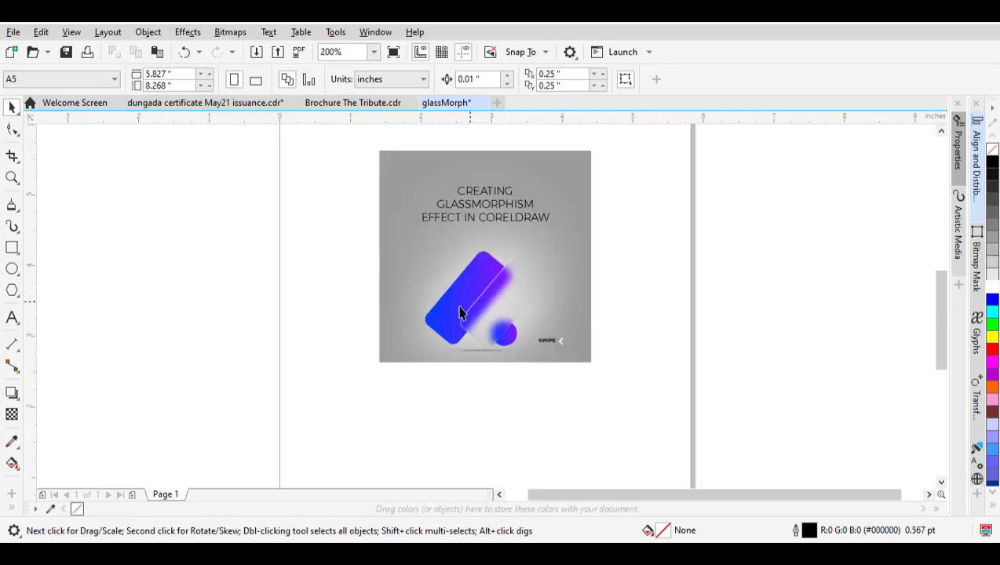
# Add a new page after the sample artwork and draw an upright rectangle about 1.15 by 2.12 inches on it
pyautogui.click(133, 496)
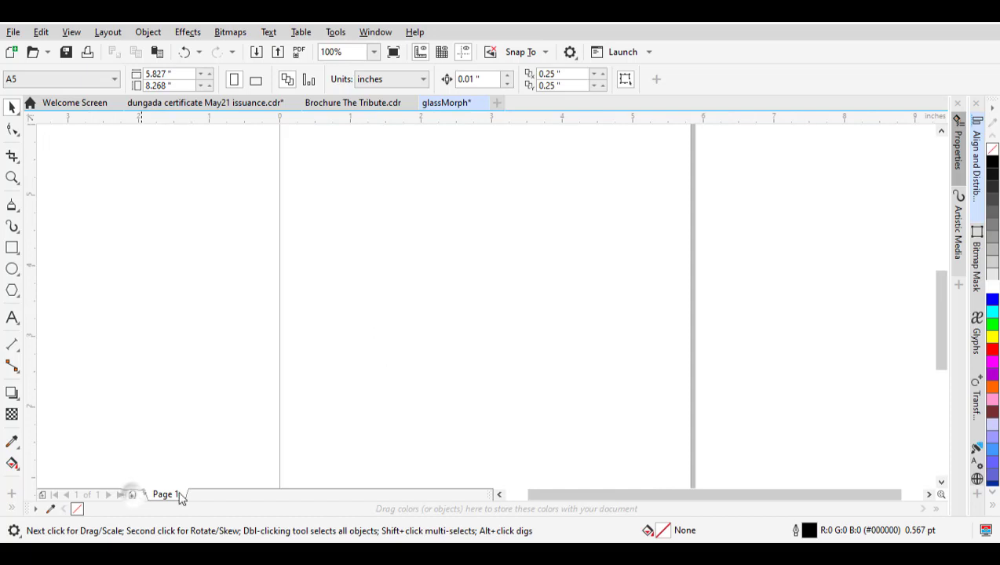
pyautogui.click(12, 248)
pyautogui.moveTo(437, 264); pyautogui.dragTo(519, 412)
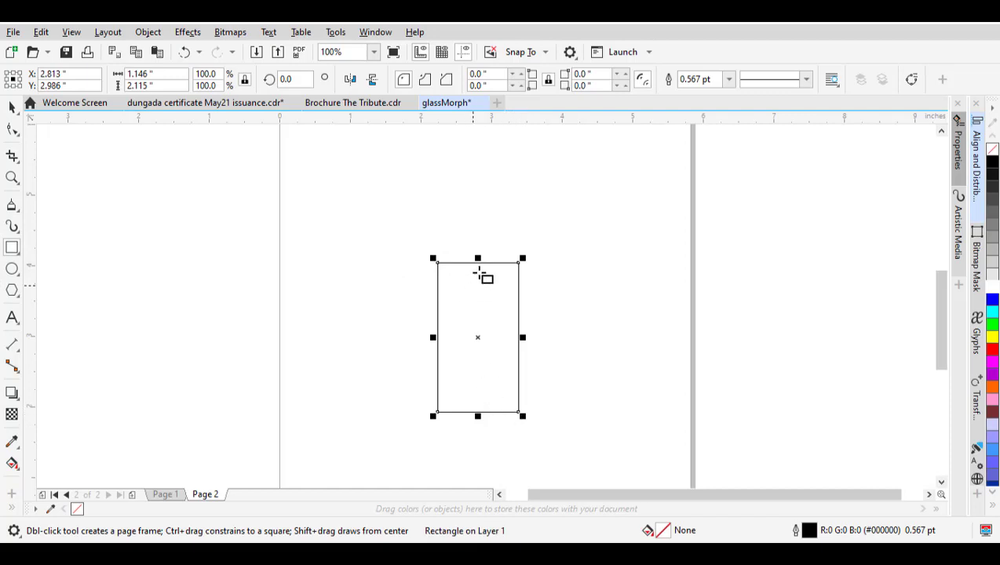
# Round all four corners of the rectangle evenly to a radius of about 0.32 inches
pyautogui.click(11, 130)
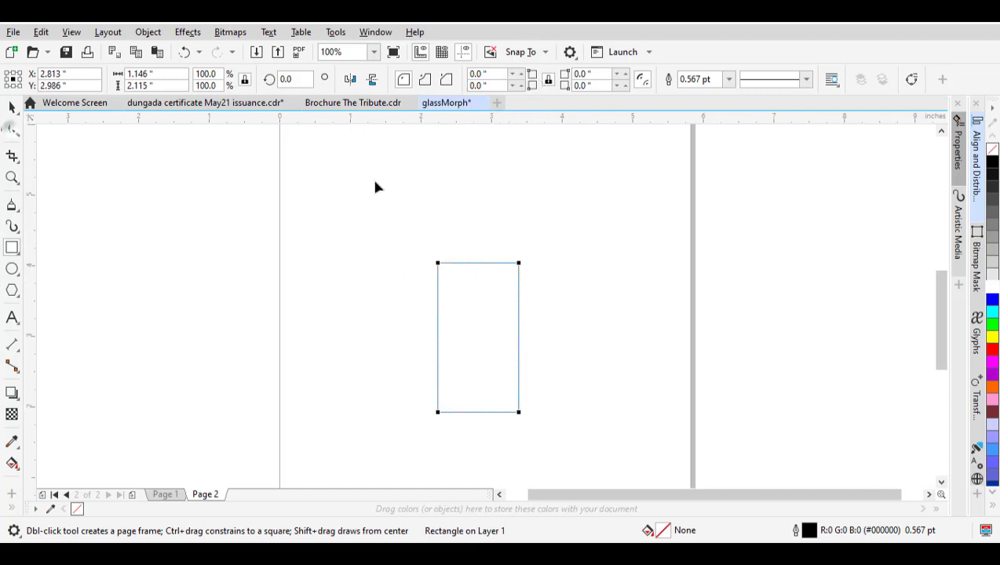
pyautogui.moveTo(526, 284); pyautogui.dragTo(529, 288)
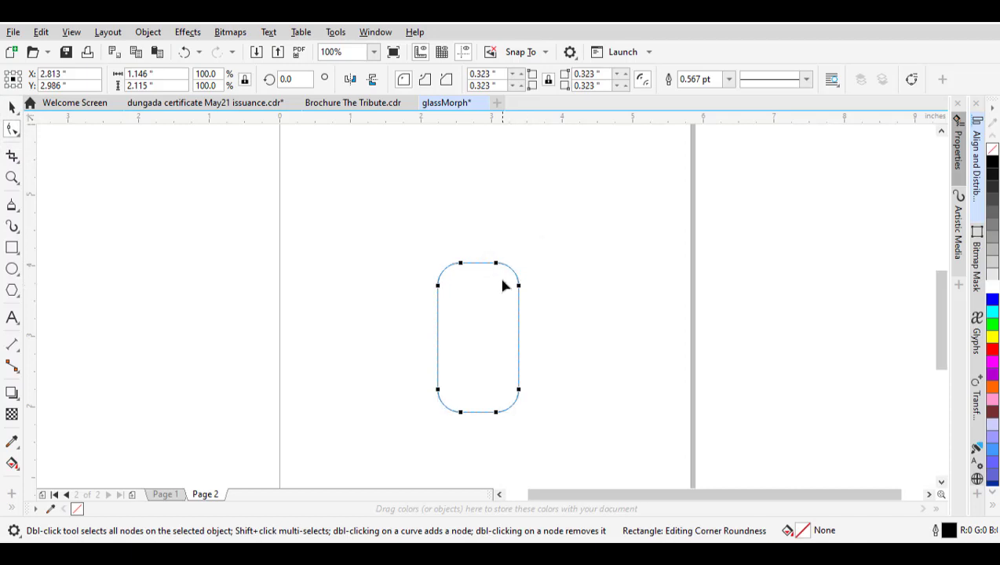
pyautogui.press('space')
pyautogui.click(385, 362)
pyautogui.scroll(2, 439, 388)
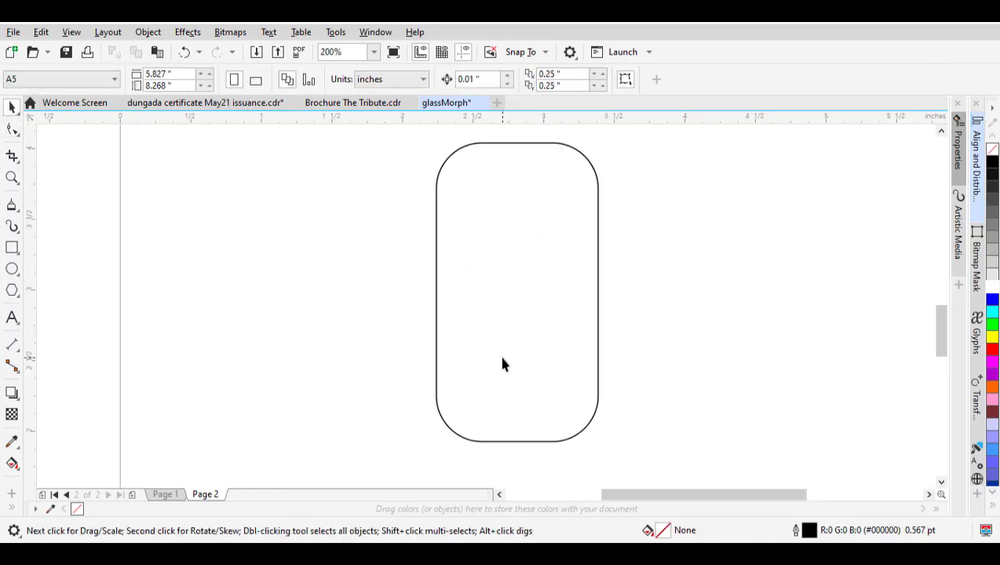
pyautogui.scroll(-2, 510, 353)
# Duplicate the rounded rectangle and place the copy to the upper left so that it partly overlaps the original
pyautogui.click(510, 353)
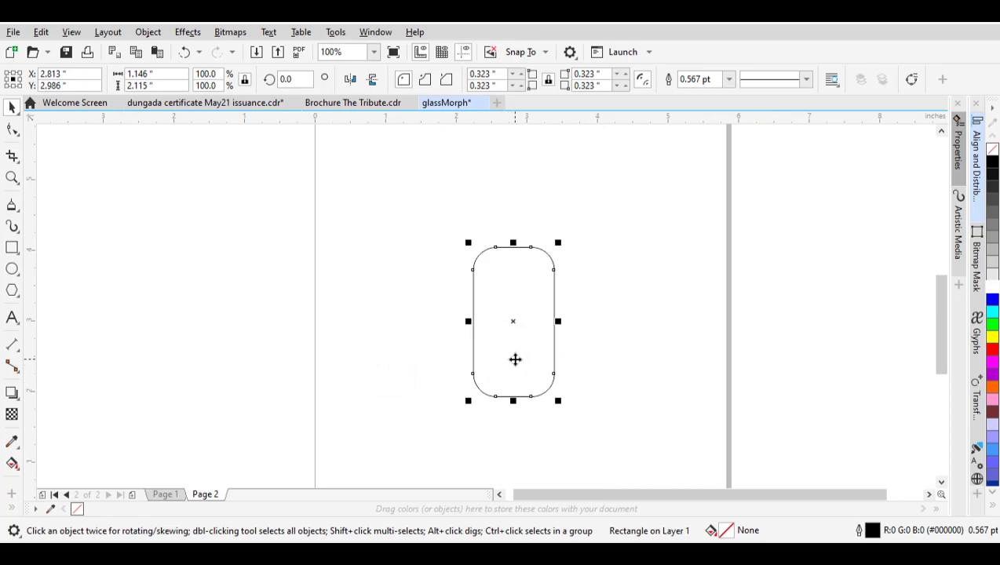
pyautogui.hotkey('ctrl', 'd')
pyautogui.moveTo(543, 324); pyautogui.dragTo(471, 327)
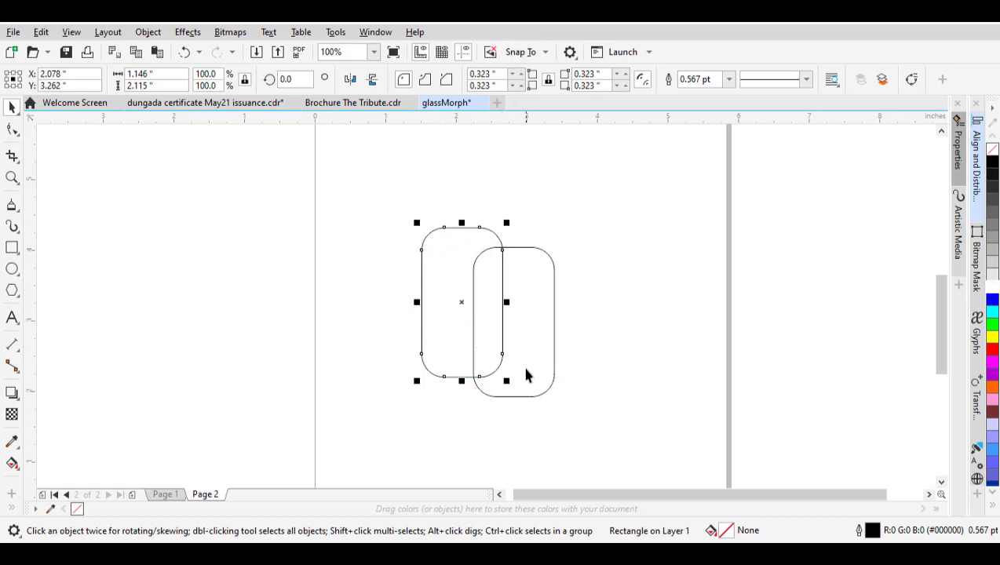
# Draw a circle about 0.79 inches in diameter overlapping the lower-right corner of the original rounded rectangle
pyautogui.click(12, 268)
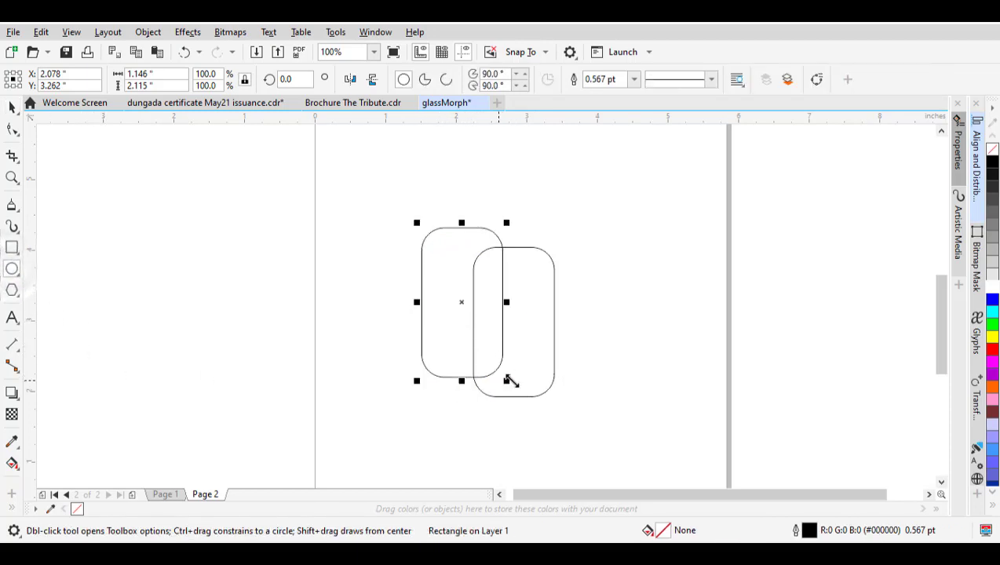
pyautogui.moveTo(530, 354); pyautogui.dragTo(593, 412)
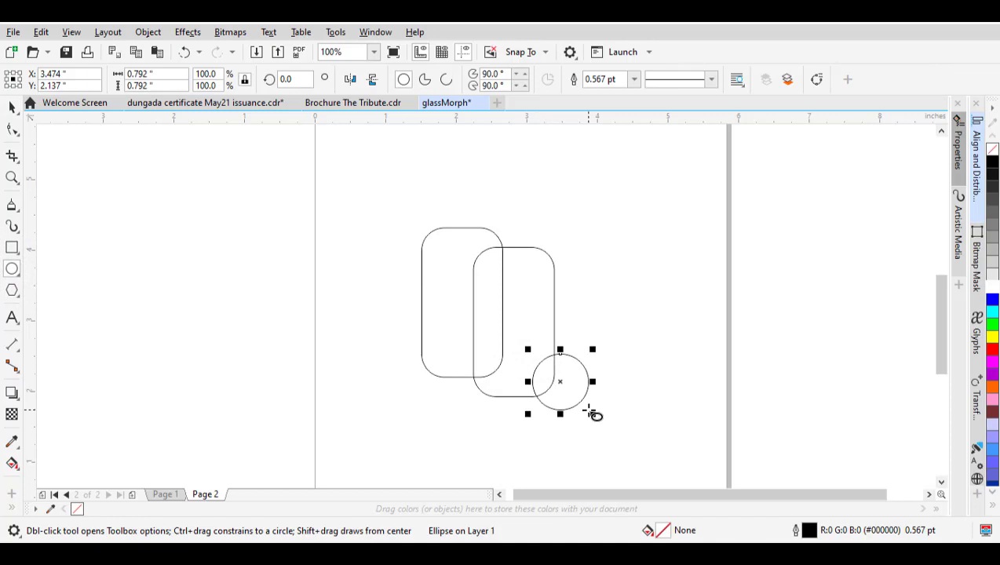
pyautogui.press('space')
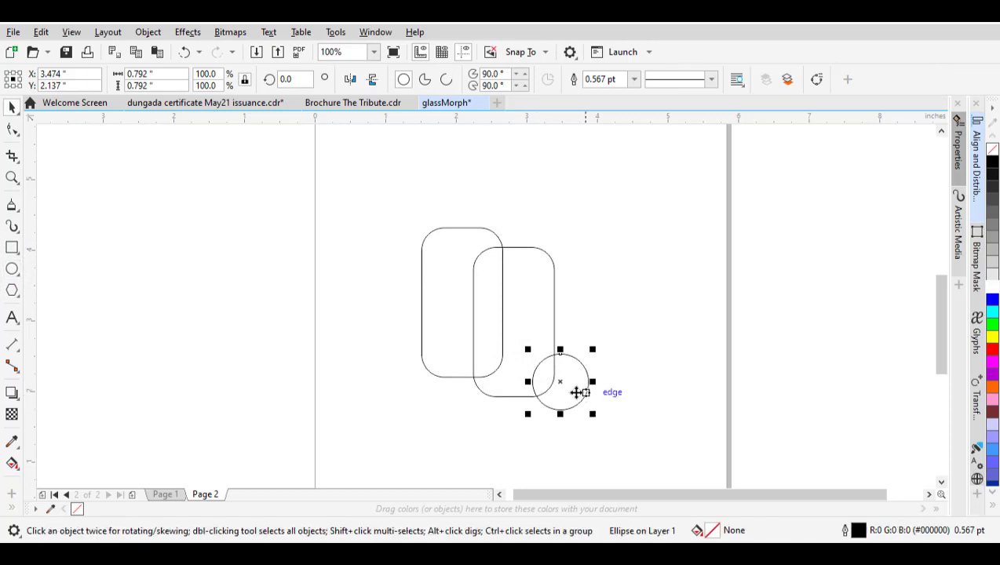
# Check the sample on page 1, and draw a background square about 3.84 inches wide around the shapes on page 2
pyautogui.click(165, 494)
pyautogui.scroll(2, 547, 241)
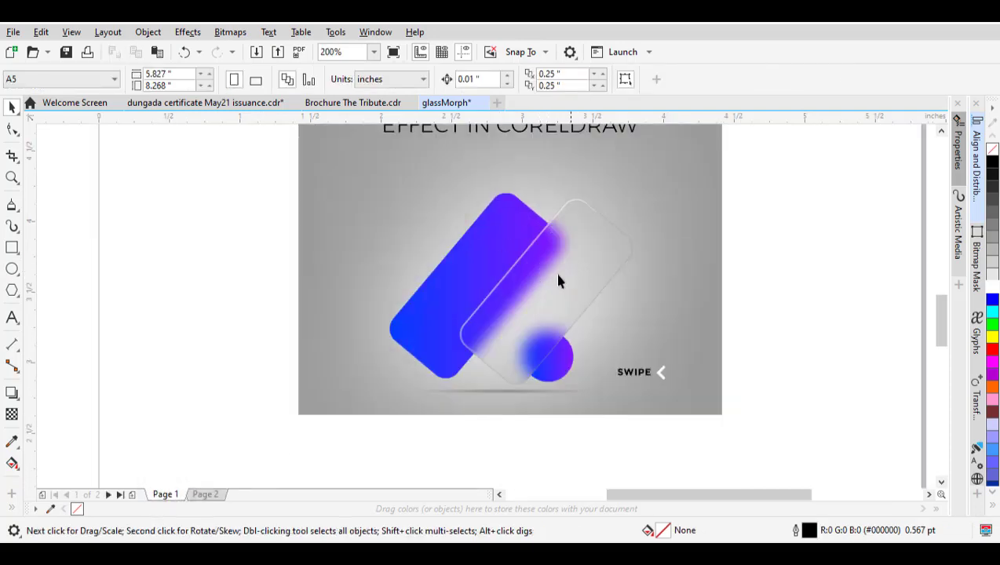
pyautogui.scroll(-4, 527, 322)
pyautogui.scroll(4, 528, 312)
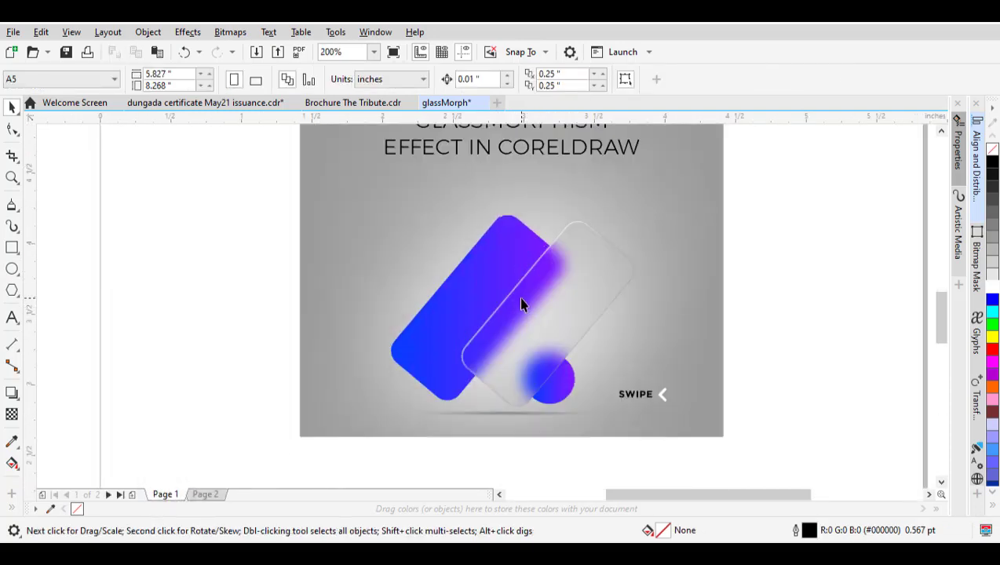
pyautogui.scroll(-2, 515, 289)
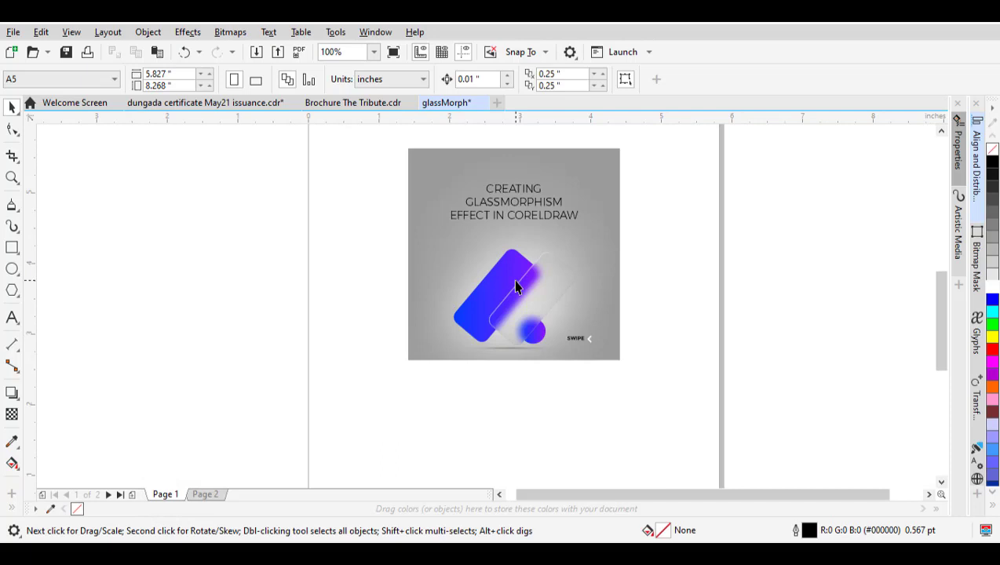
pyautogui.click(12, 248)
pyautogui.click(207, 493)
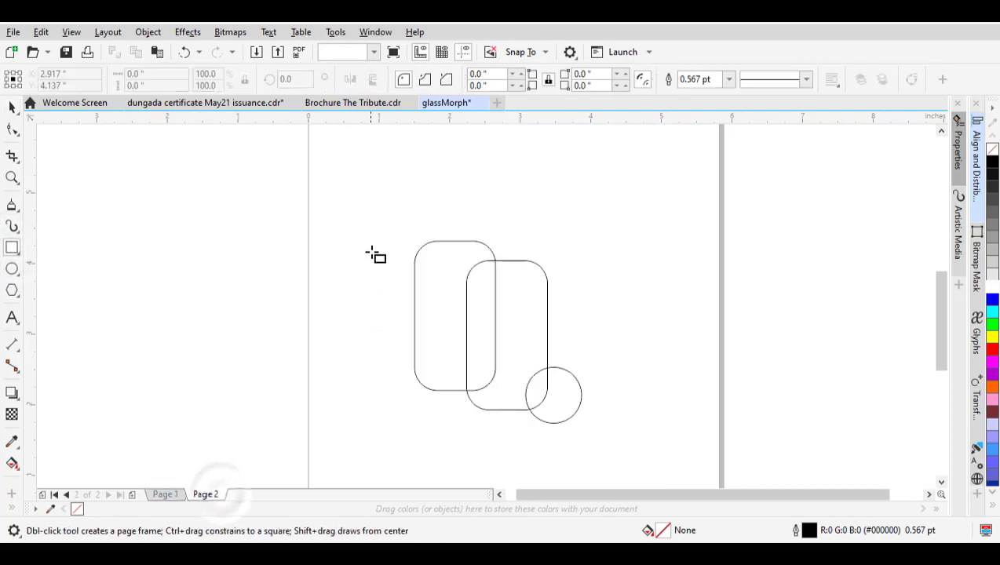
pyautogui.moveTo(362, 178); pyautogui.dragTo(597, 448)
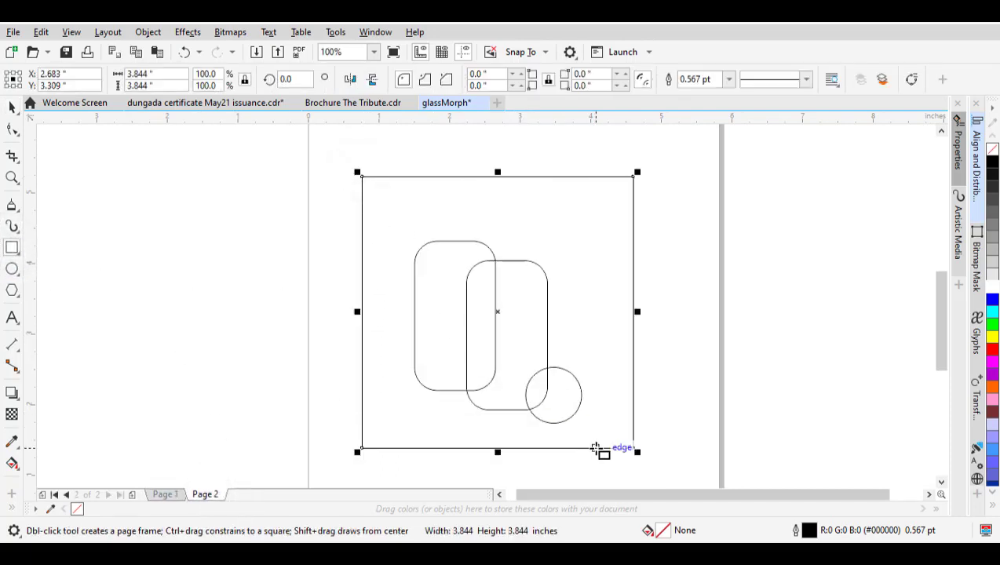
pyautogui.press('space')
# Scale the two rounded rectangles and the circle together to about 82% inside the square and bring them to the front
pyautogui.moveTo(335, 217); pyautogui.dragTo(605, 446)
pyautogui.moveTo(408, 234); pyautogui.dragTo(433, 271)
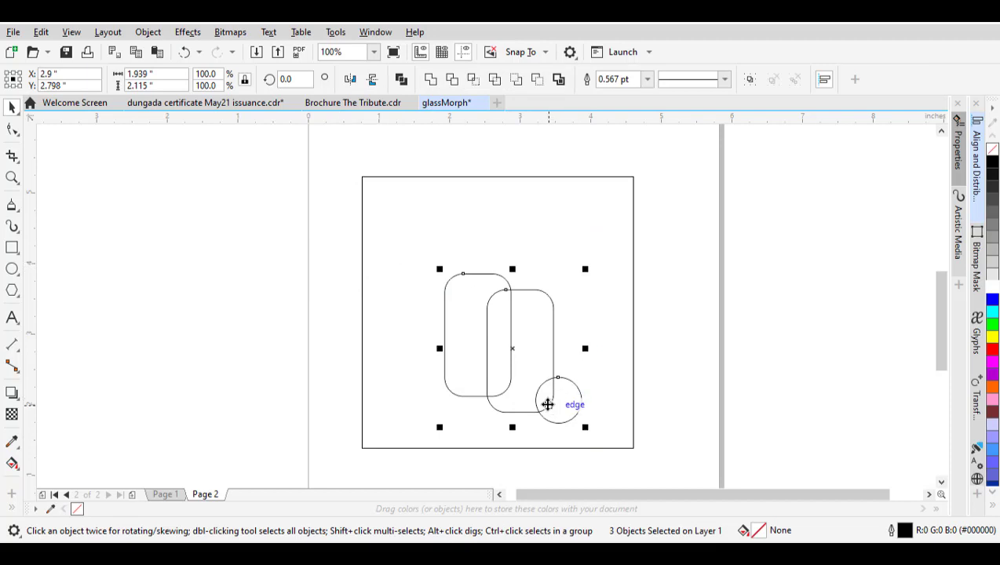
pyautogui.hotkey('shift', 'pageup')
pyautogui.click(330, 311)
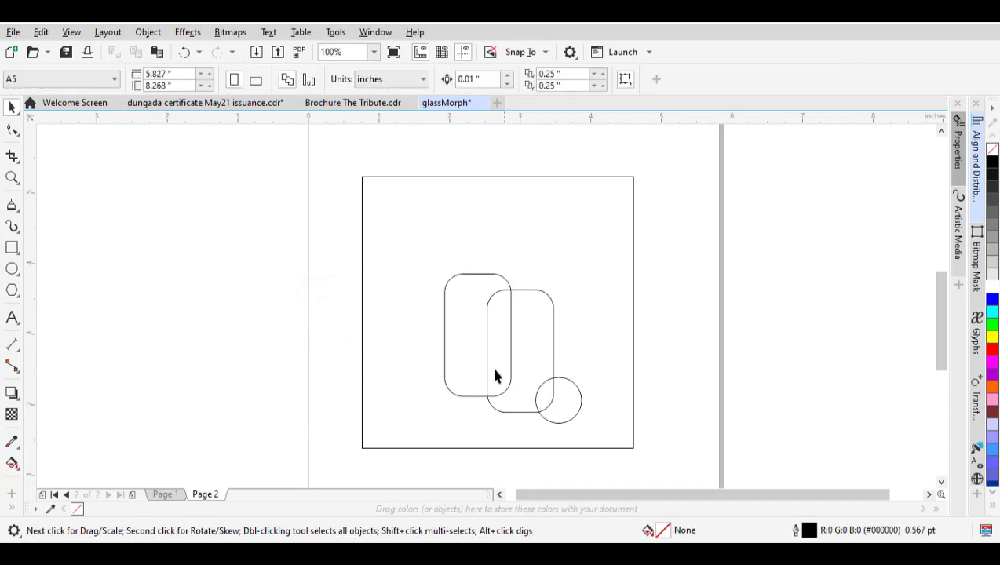
# Check the sample's blue shape on page 1, and fill the right-hand rounded rectangle on page 2 with light grey (RGB 204, 204, 204)
pyautogui.click(164, 494)
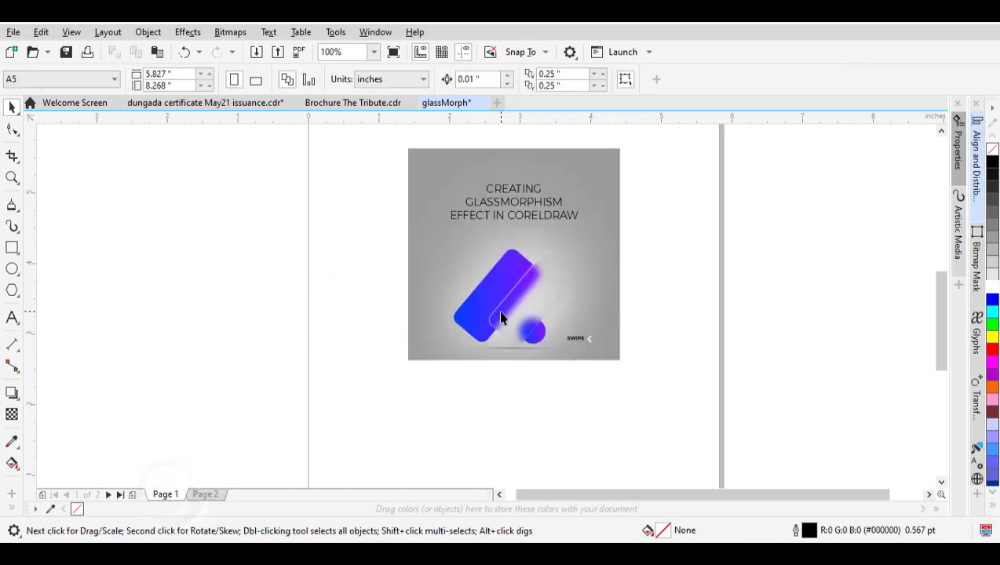
pyautogui.scroll(3, 471, 306)
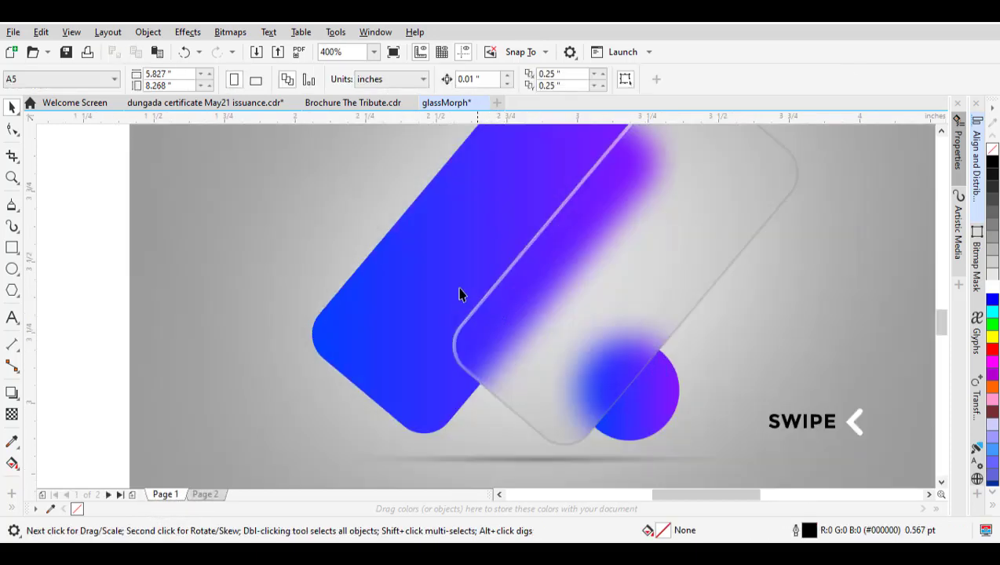
pyautogui.click(388, 298)
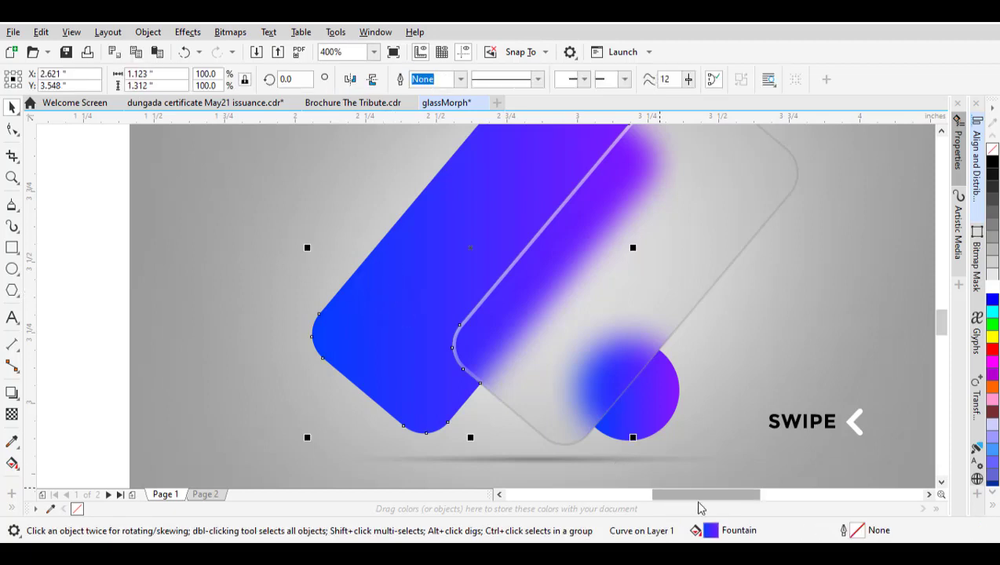
pyautogui.click(208, 494)
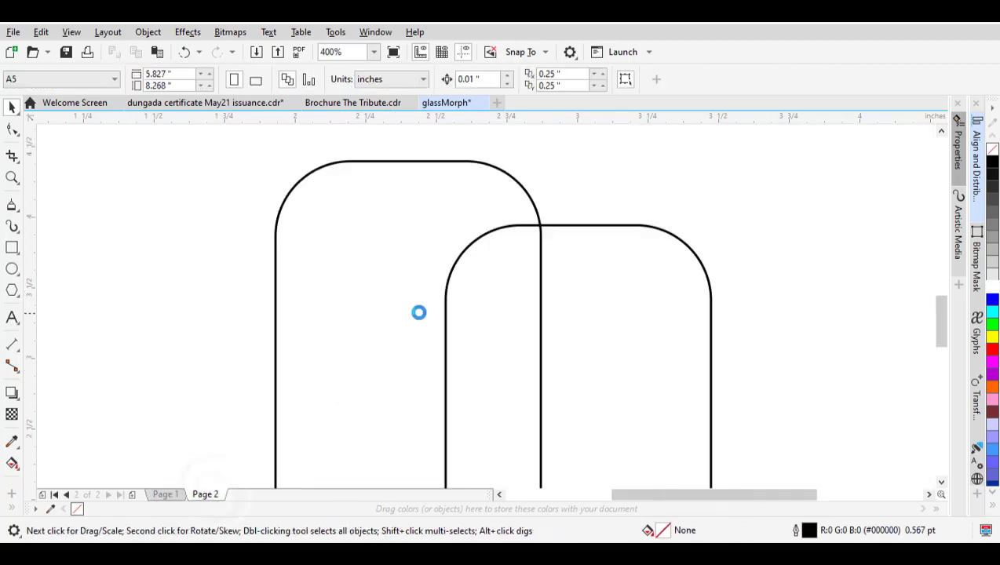
pyautogui.scroll(-2, 471, 329)
pyautogui.click(531, 322)
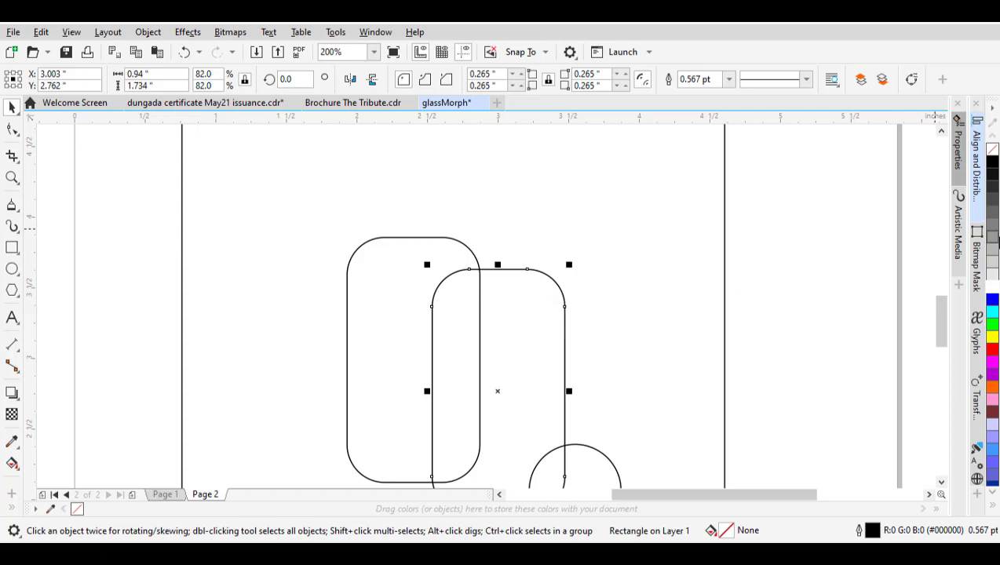
pyautogui.click(993, 263)
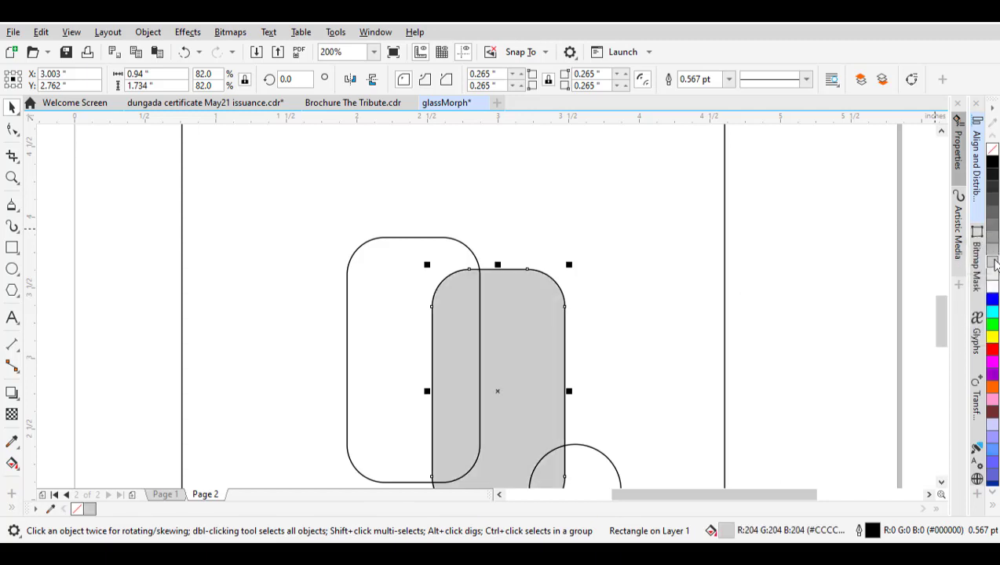
# Fill the left-hand rounded rectangle with blue (#0000FF) and convert it to a linear fountain fill
pyautogui.click(394, 291)
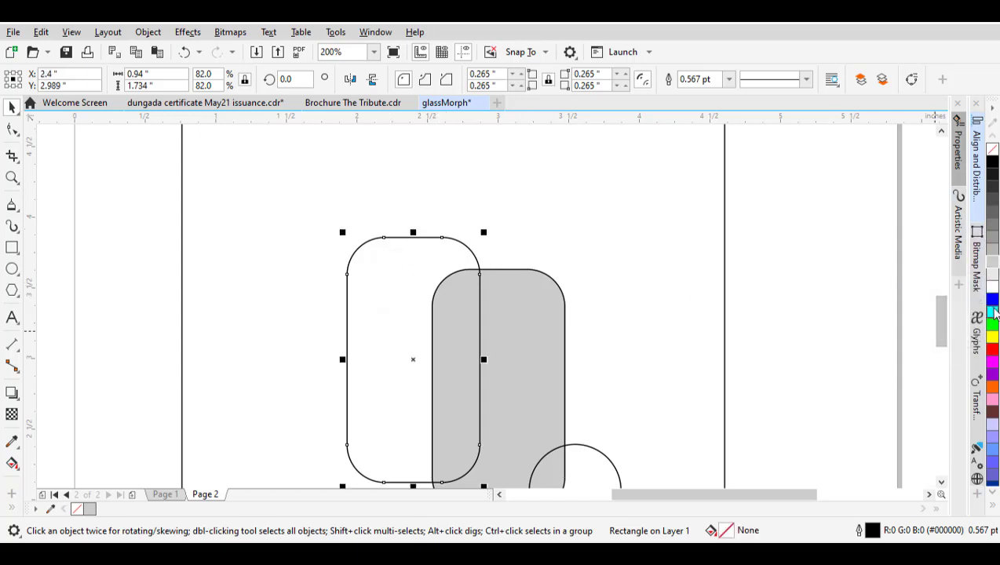
pyautogui.click(992, 299)
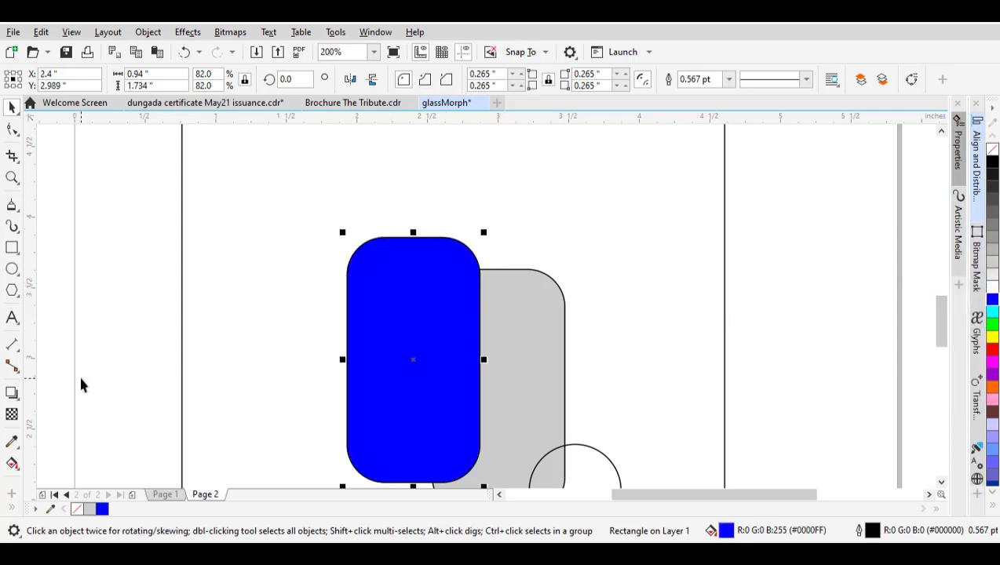
pyautogui.press('g')
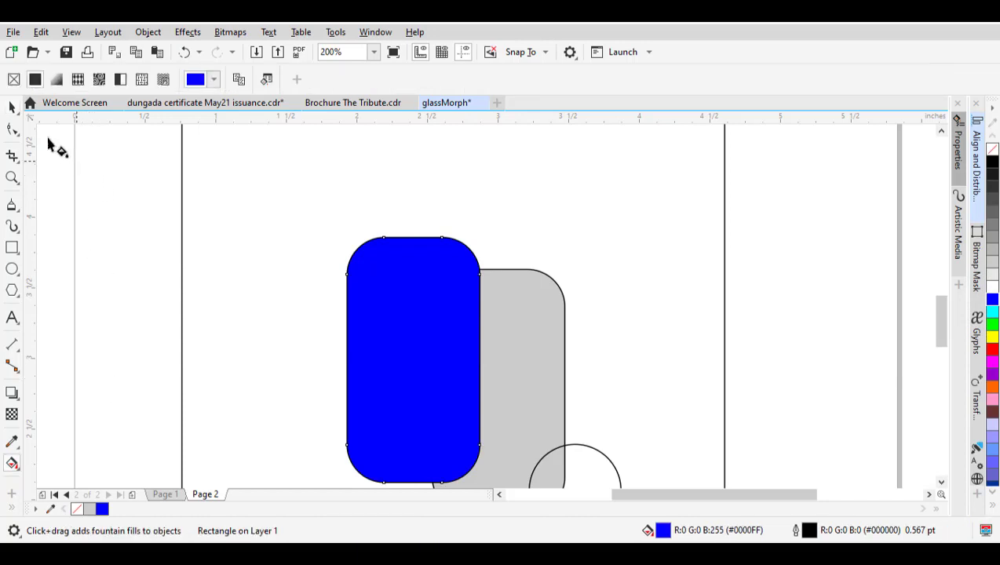
pyautogui.click(57, 78)
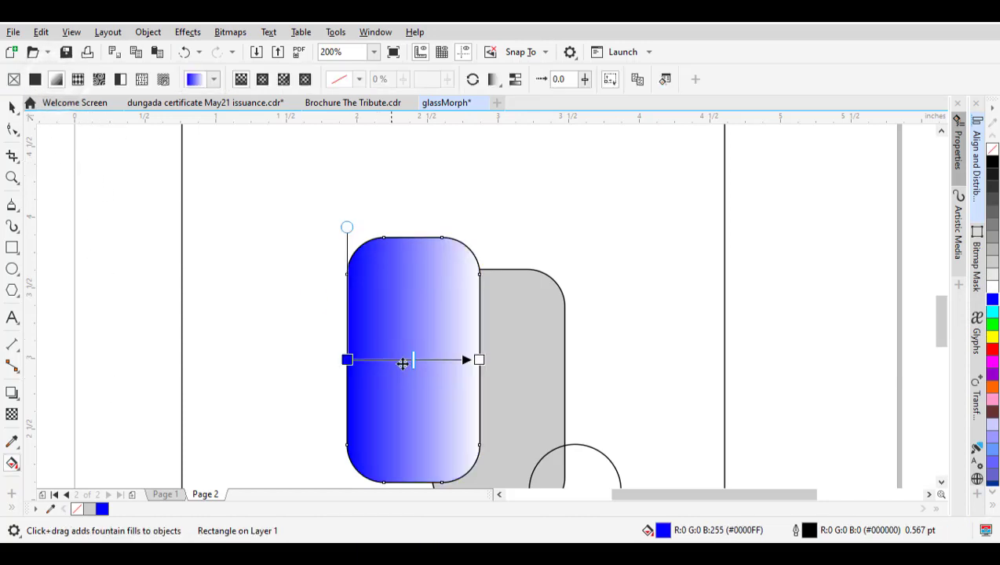
# Set the gradient's end colour to dark purple (#530399) and angle the gradient diagonally from lower left to upper right
pyautogui.click(479, 359)
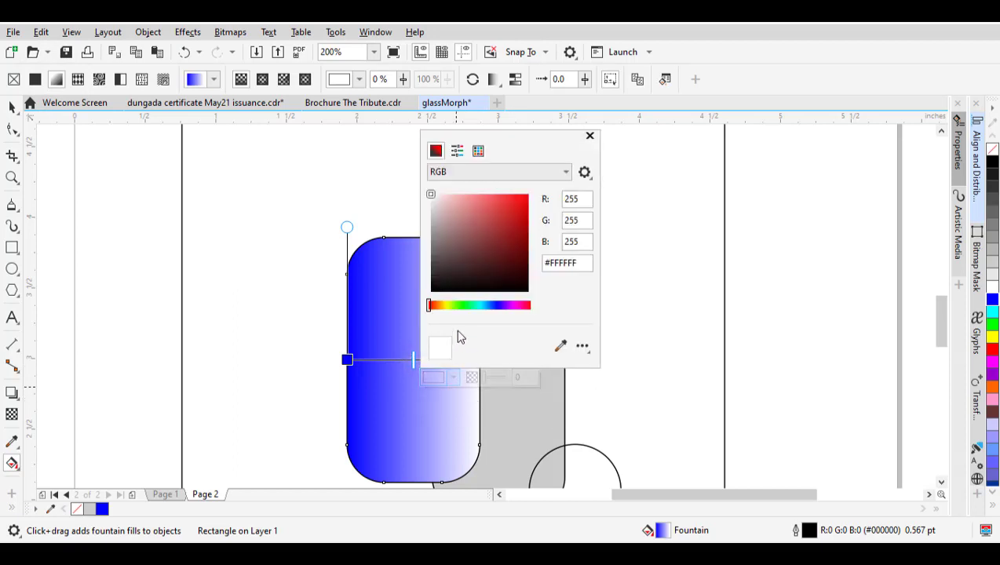
pyautogui.click(506, 306)
pyautogui.moveTo(509, 250); pyautogui.dragTo(526, 233)
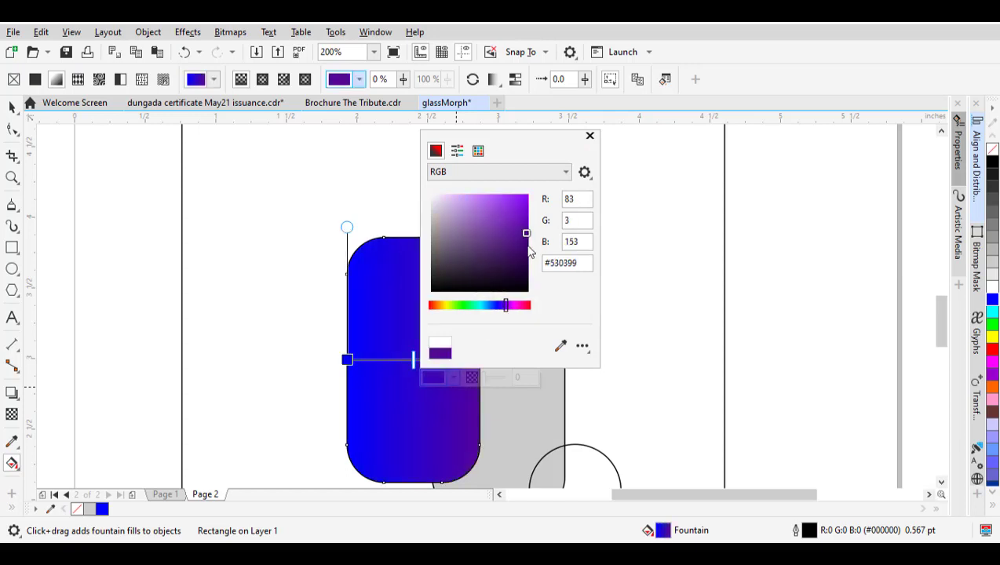
pyautogui.click(589, 137)
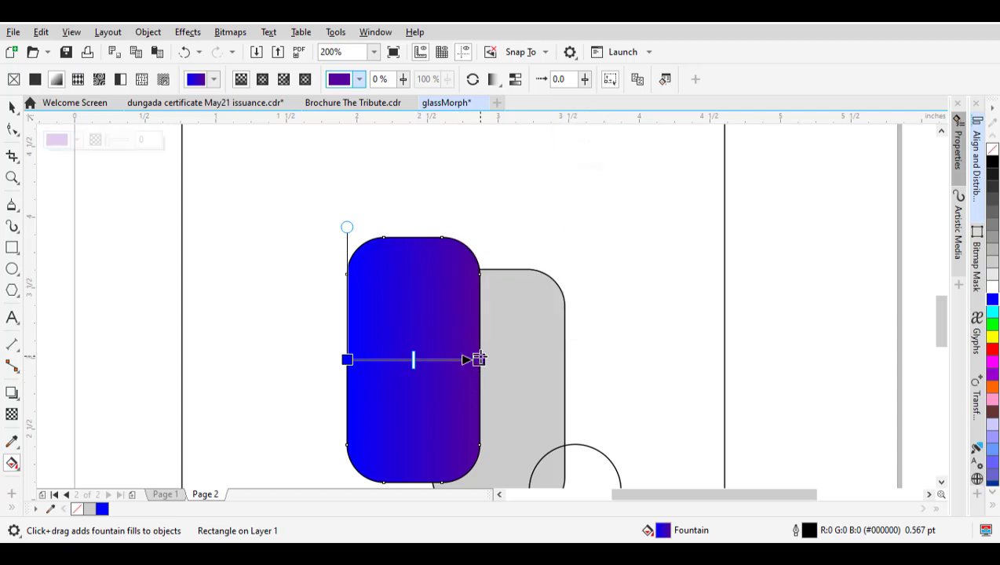
pyautogui.moveTo(477, 359); pyautogui.dragTo(460, 330)
pyautogui.moveTo(347, 360); pyautogui.dragTo(352, 408)
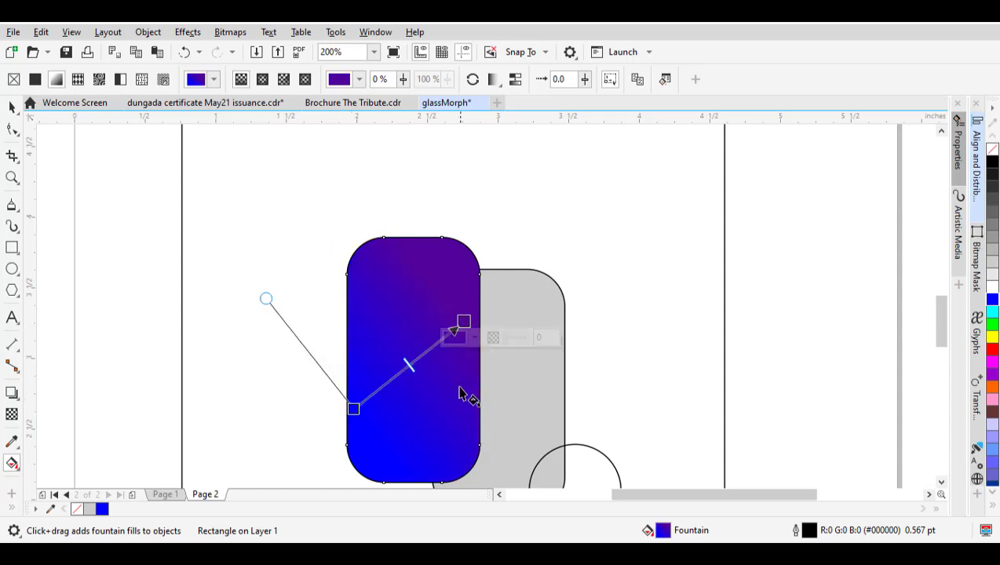
# Compare the new gradient rectangle with the sample artwork on page 1, and return to page 2
pyautogui.press('space')
pyautogui.scroll(-1, 345, 361)
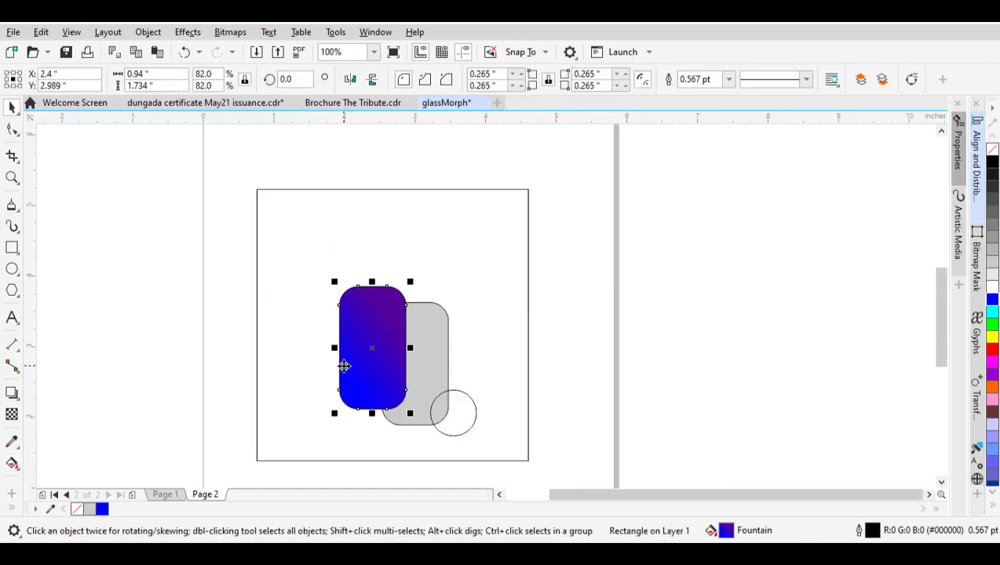
pyautogui.scroll(1, 345, 363)
pyautogui.click(165, 493)
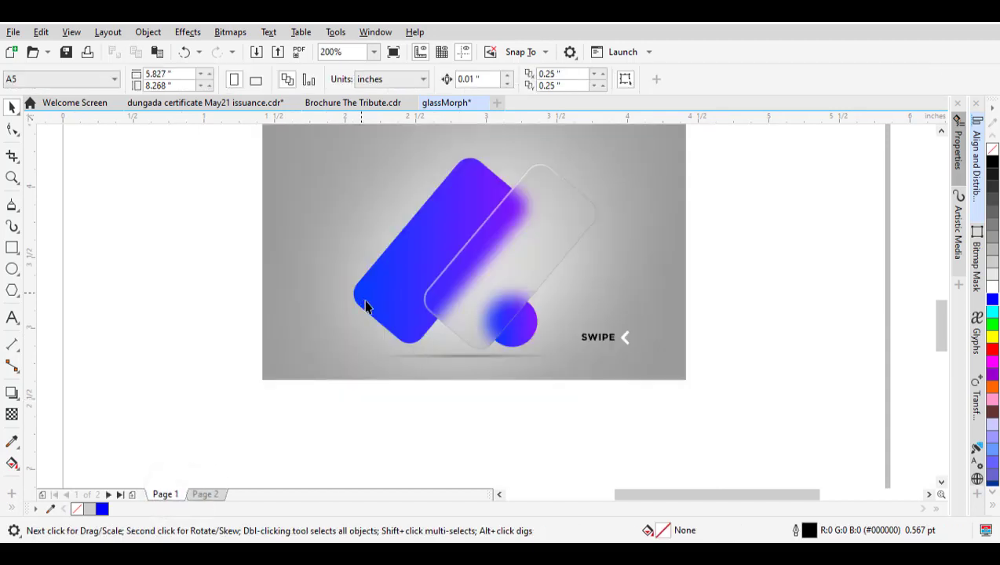
pyautogui.scroll(2, 370, 296)
pyautogui.scroll(-2, 370, 297)
pyautogui.click(205, 494)
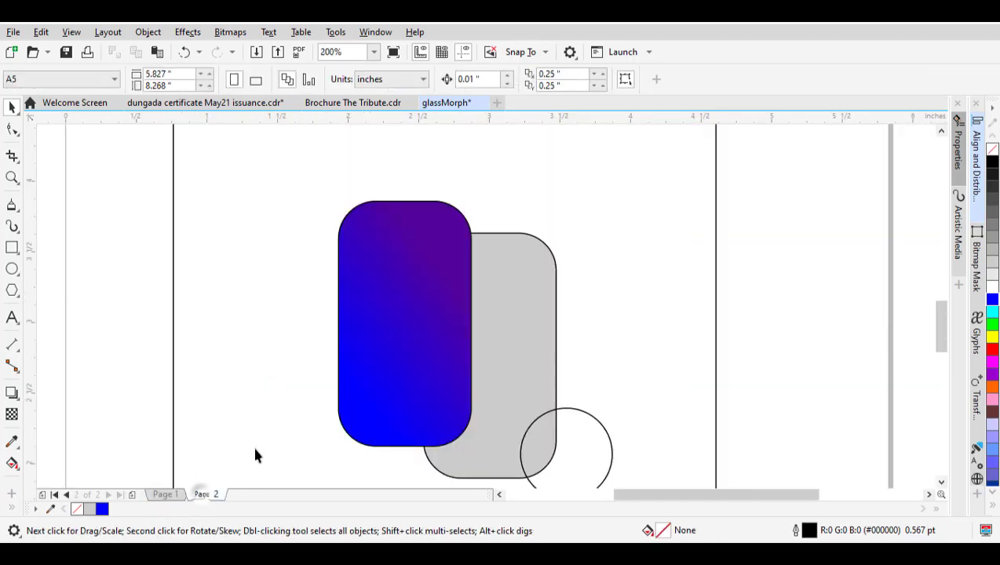
# Reduce the corner rounding of the grey rectangle to about 0.154" and of the gradient rectangle to about 0.143"
pyautogui.click(508, 274)
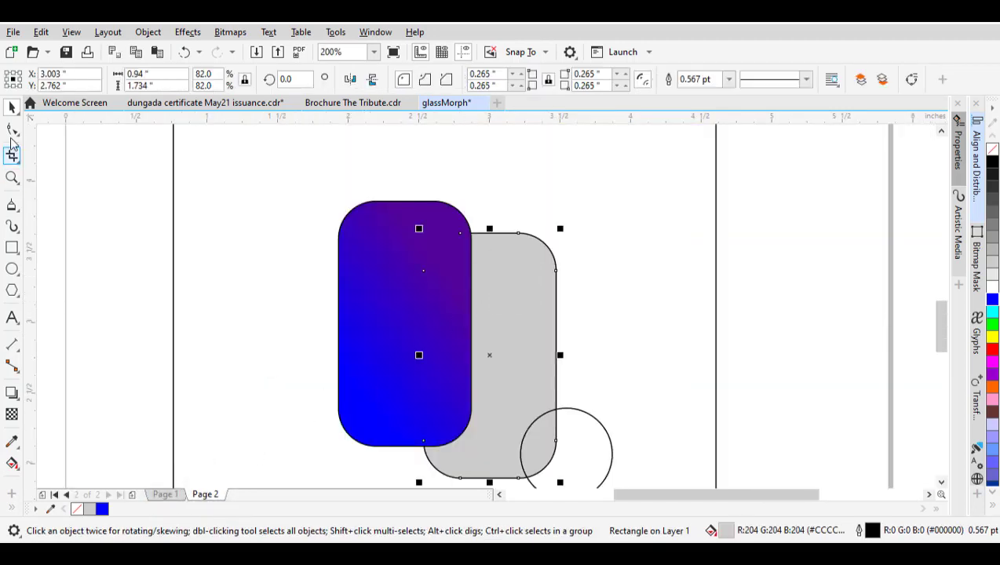
pyautogui.click(12, 129)
pyautogui.moveTo(520, 236); pyautogui.dragTo(534, 253)
pyautogui.click(410, 241)
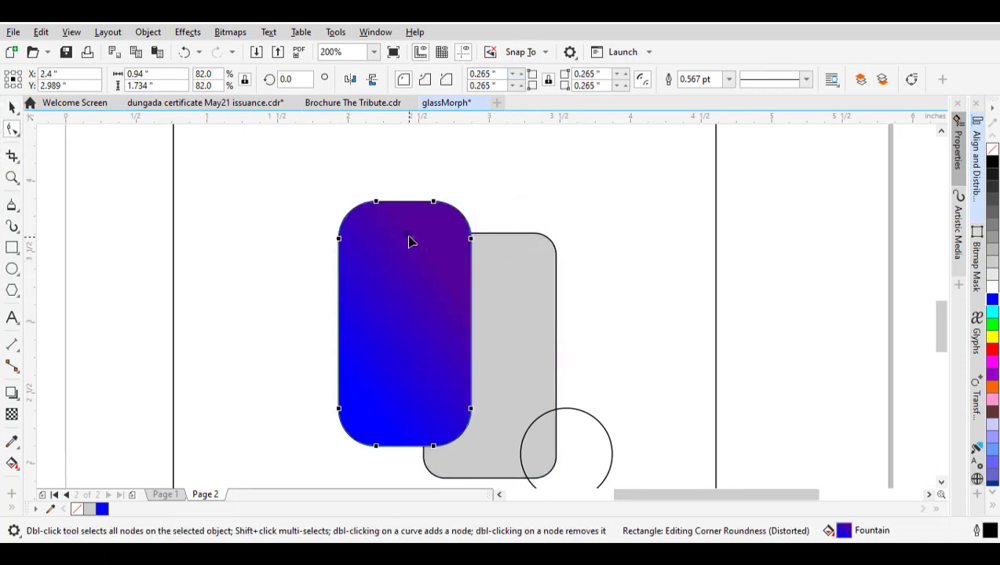
pyautogui.moveTo(433, 206); pyautogui.dragTo(452, 205)
pyautogui.press('space')
# Remove the outline from the blue-to-purple gradient rectangle
pyautogui.click(236, 313)
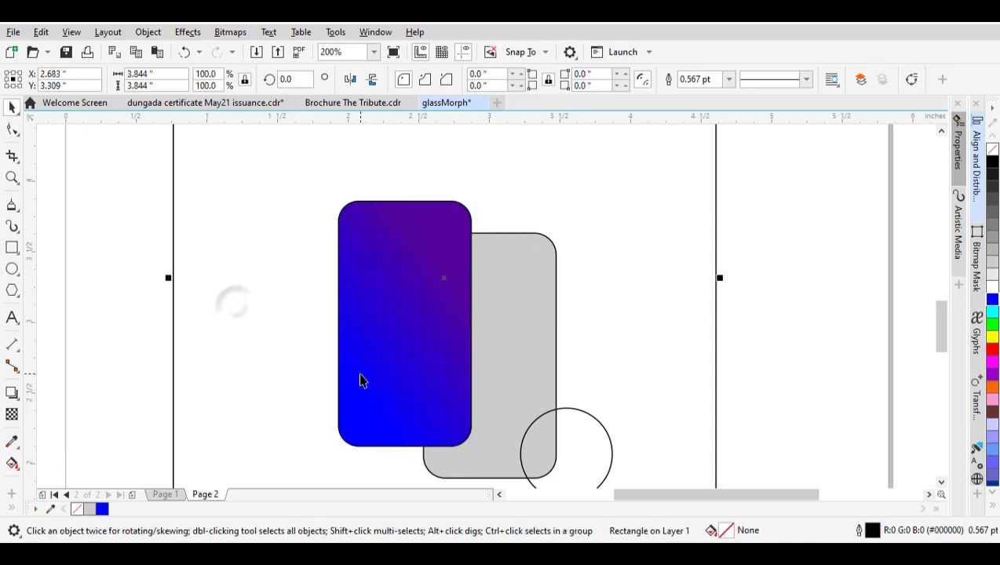
pyautogui.scroll(-1, 362, 379)
pyautogui.scroll(1, 375, 415)
pyautogui.click(405, 370)
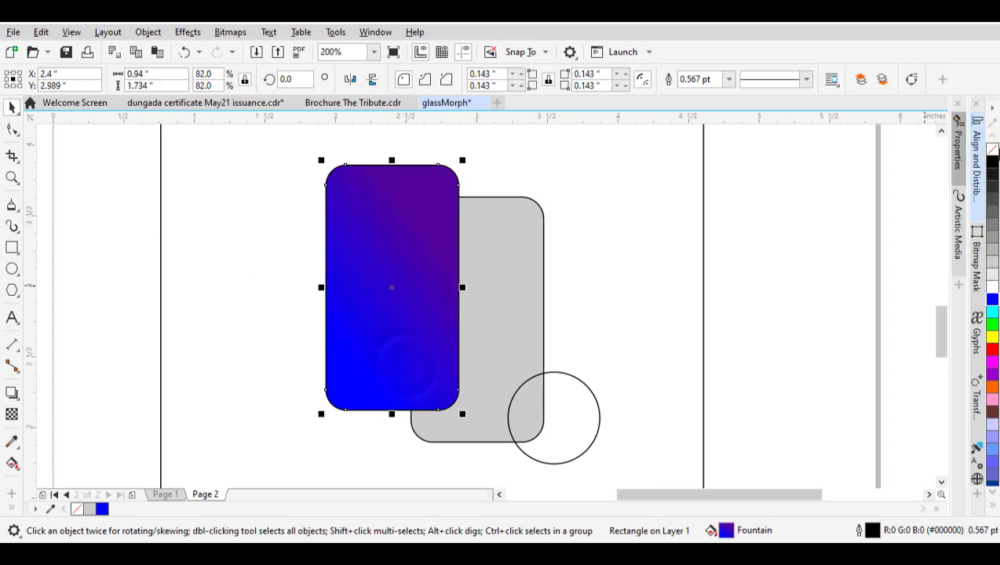
pyautogui.rightClick(991, 149)
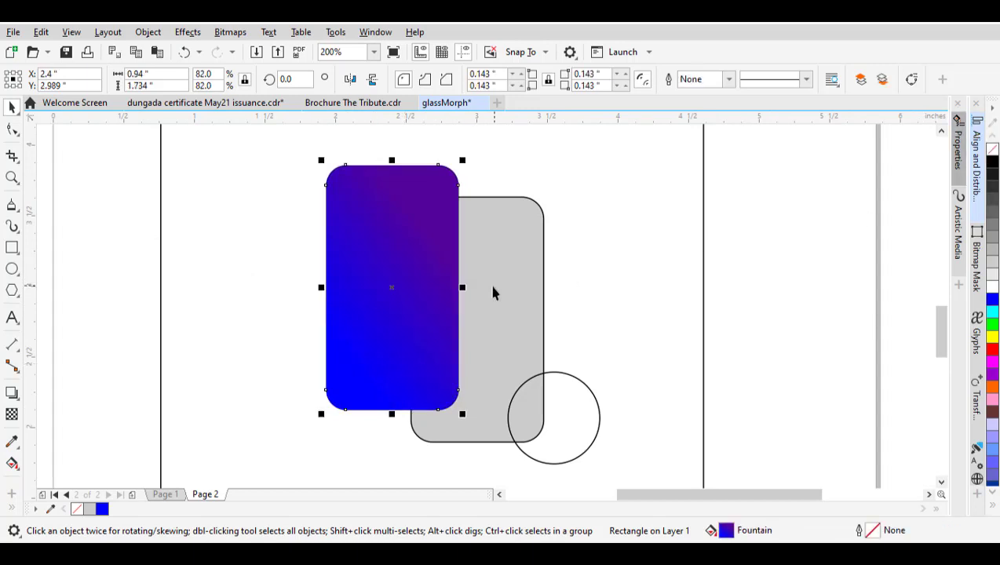
# Check the sample's blue gradient shape on page 1, and reselect the gradient rectangle on page 2
pyautogui.click(165, 494)
pyautogui.click(390, 220)
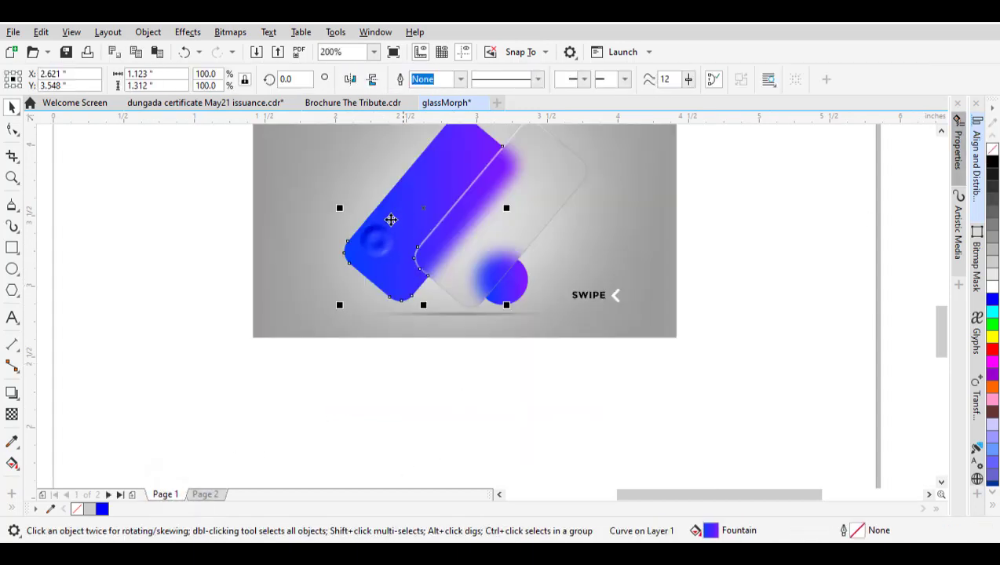
pyautogui.click(206, 494)
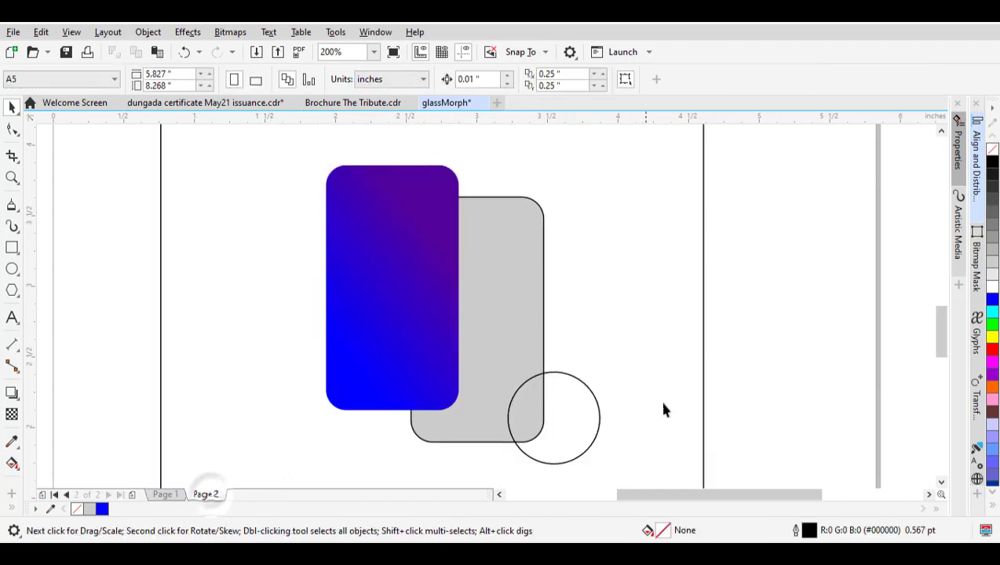
pyautogui.click(593, 437)
pyautogui.click(397, 291)
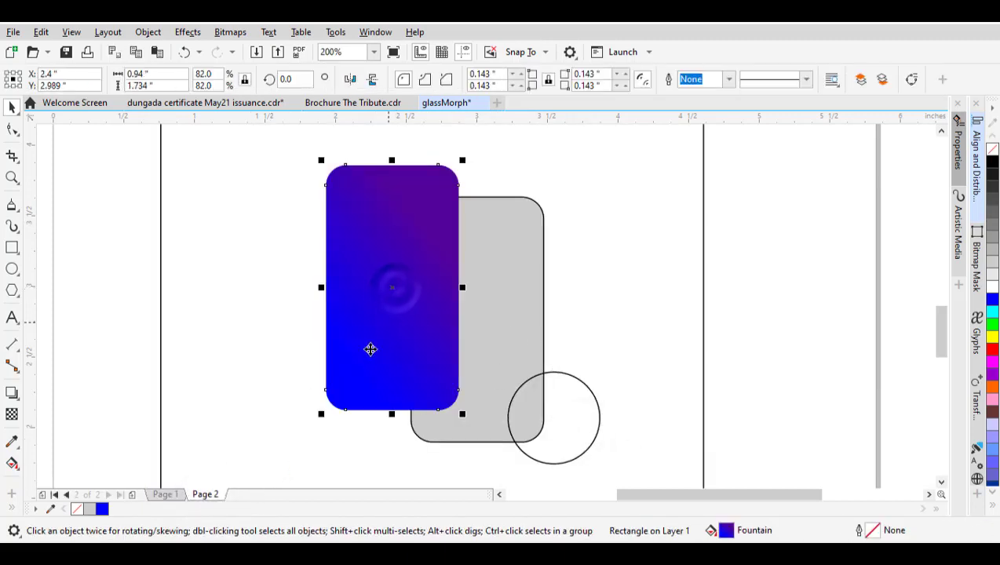
# Copy the Fill and Outline Pen properties from the gradient rectangle to the circle with Copy Properties From
pyautogui.click(570, 402)
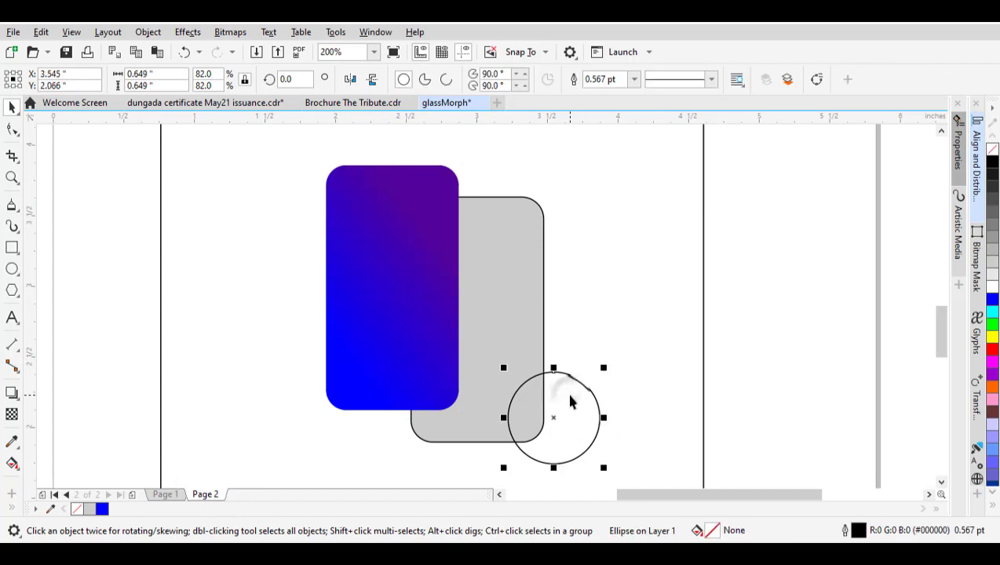
pyautogui.click(47, 33)
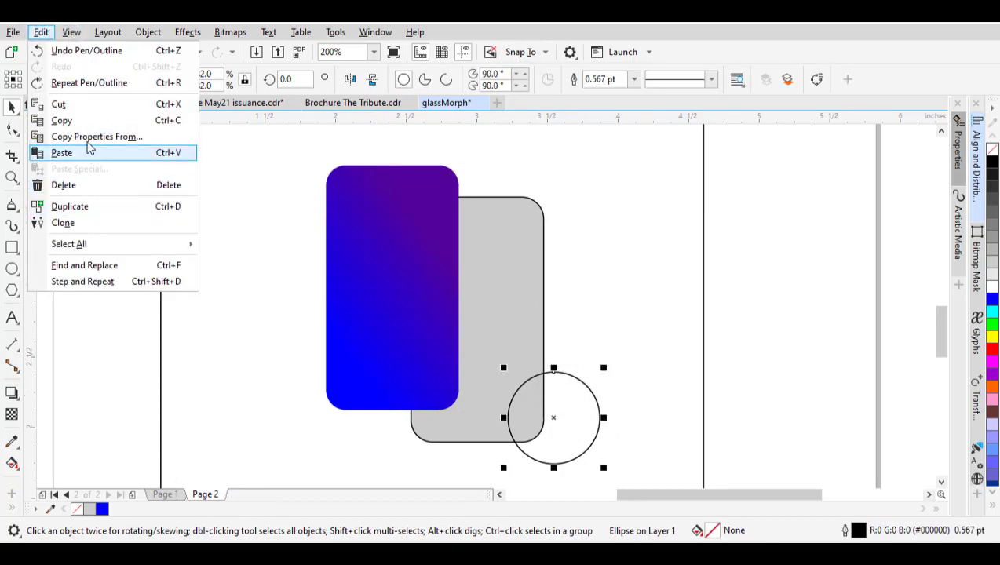
pyautogui.click(88, 136)
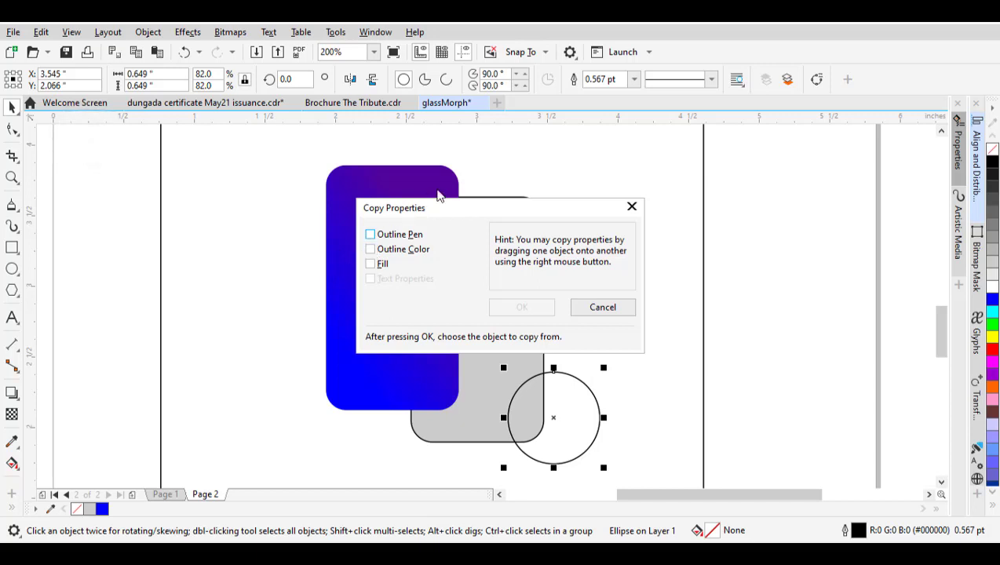
pyautogui.moveTo(451, 211); pyautogui.dragTo(663, 207)
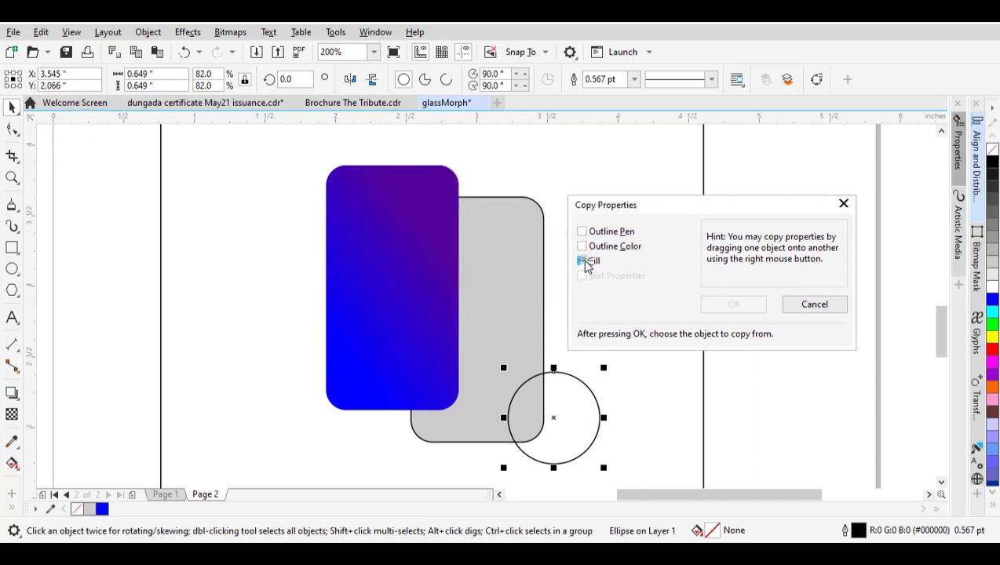
pyautogui.click(582, 261)
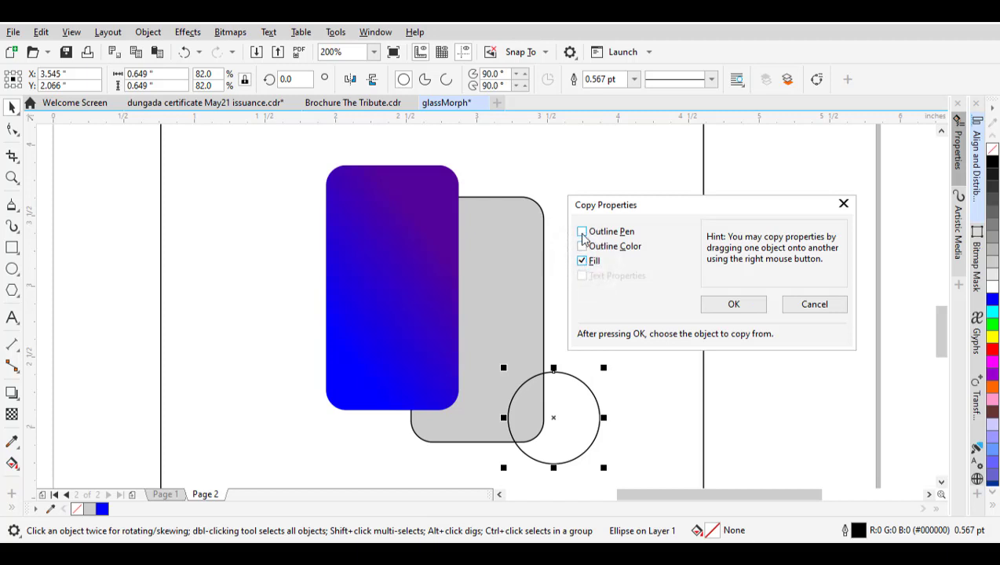
pyautogui.click(582, 232)
pyautogui.click(734, 304)
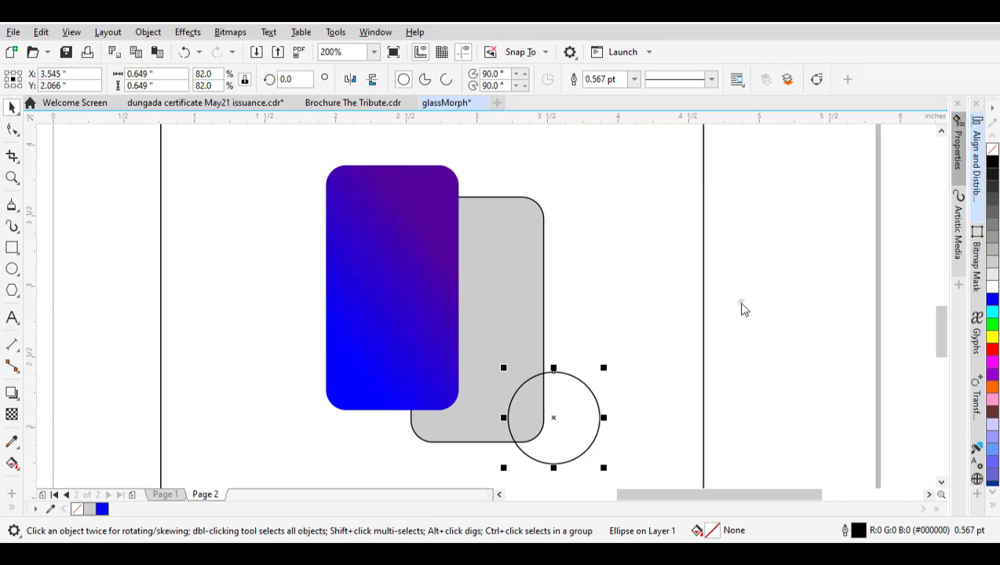
pyautogui.click(399, 275)
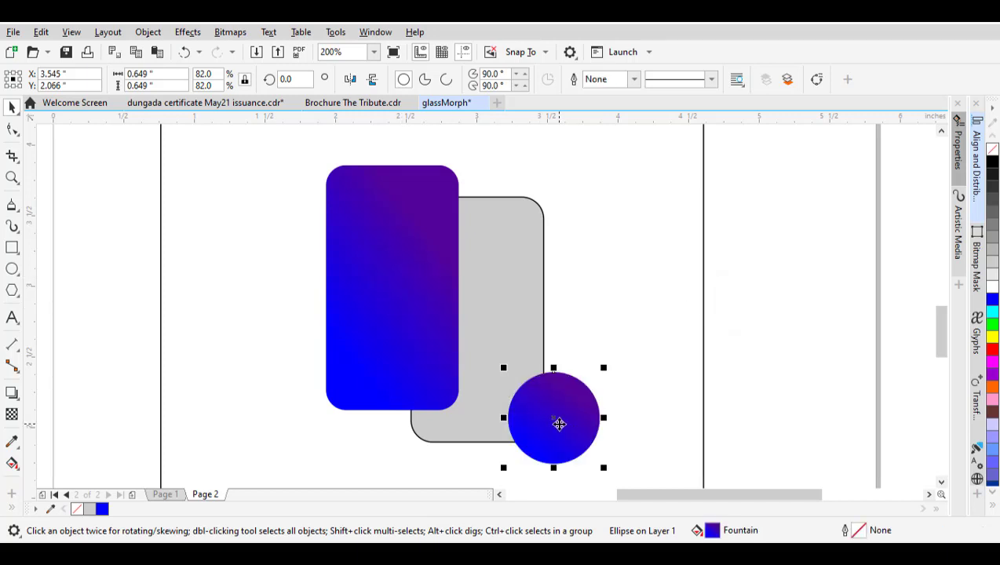
# Inspect the circle's copied gradient up close, and undo the property copy
pyautogui.scroll(2, 557, 420)
pyautogui.scroll(-2, 590, 292)
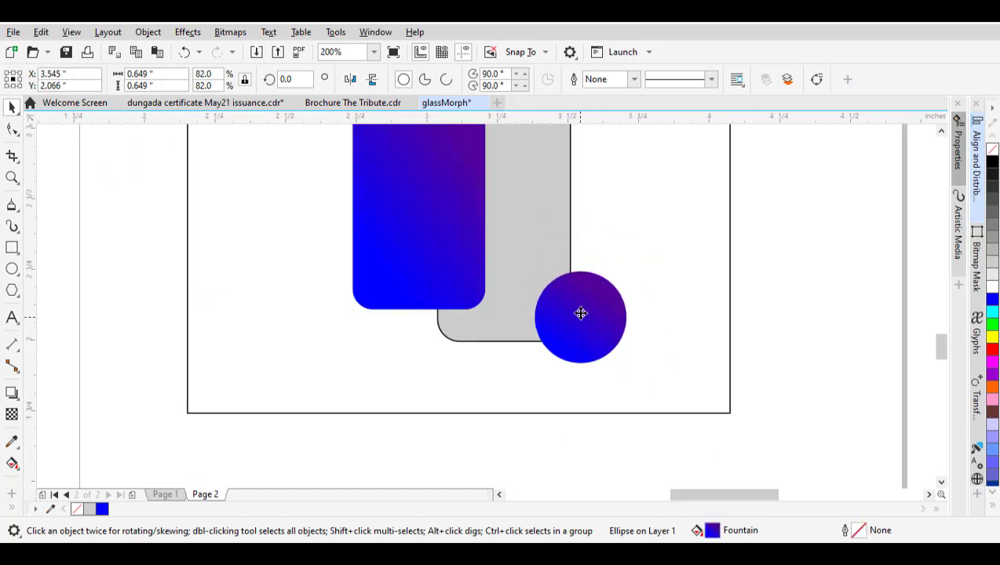
pyautogui.scroll(1, 580, 312)
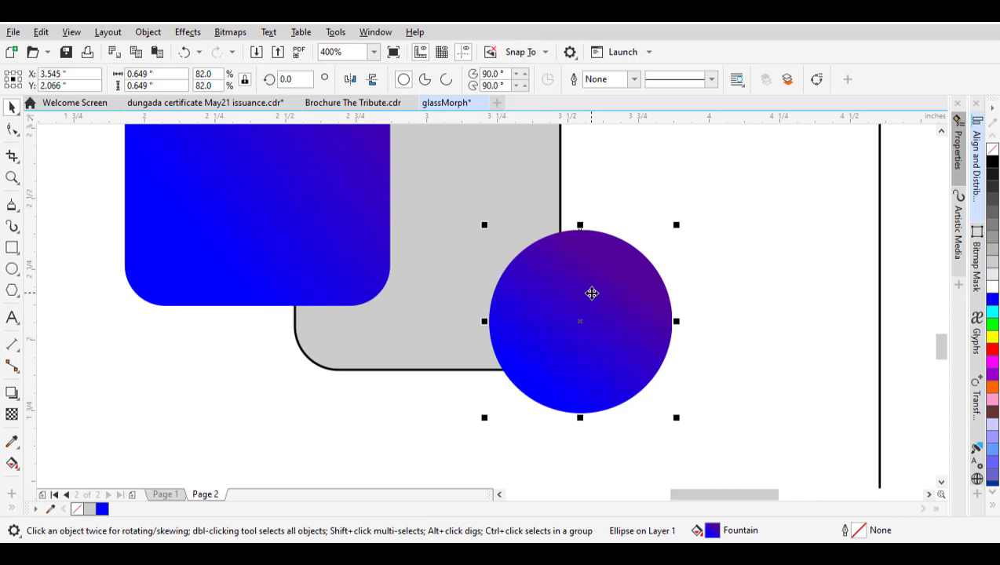
pyautogui.hotkey('ctrl', 'z')
pyautogui.hotkey('ctrl', 'z')
pyautogui.hotkey('ctrl', 'z')
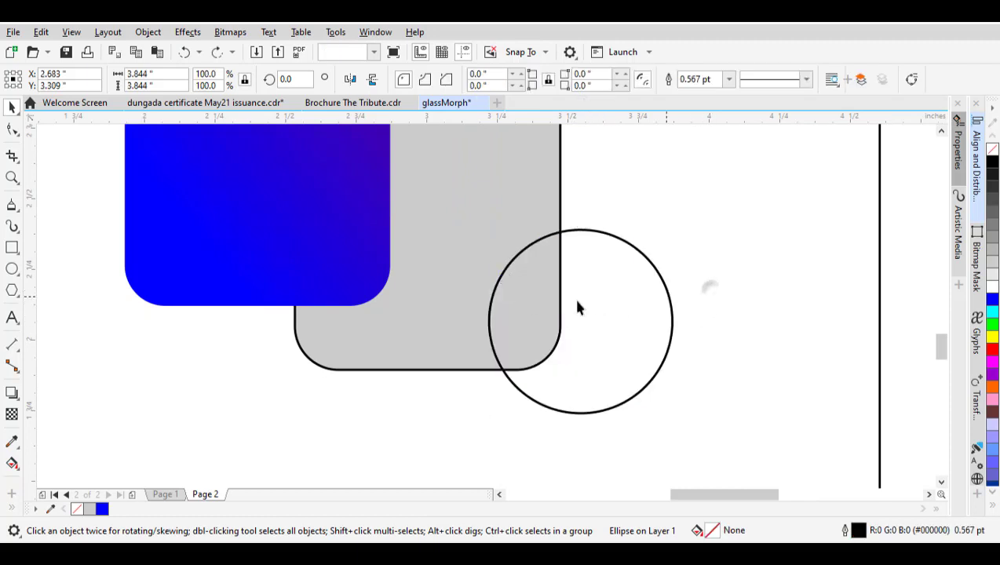
# Transfer all properties of the gradient rectangle to the circle by dropping the rectangle onto it with Copy All Properties
pyautogui.scroll(-2, 576, 306)
pyautogui.click(489, 243)
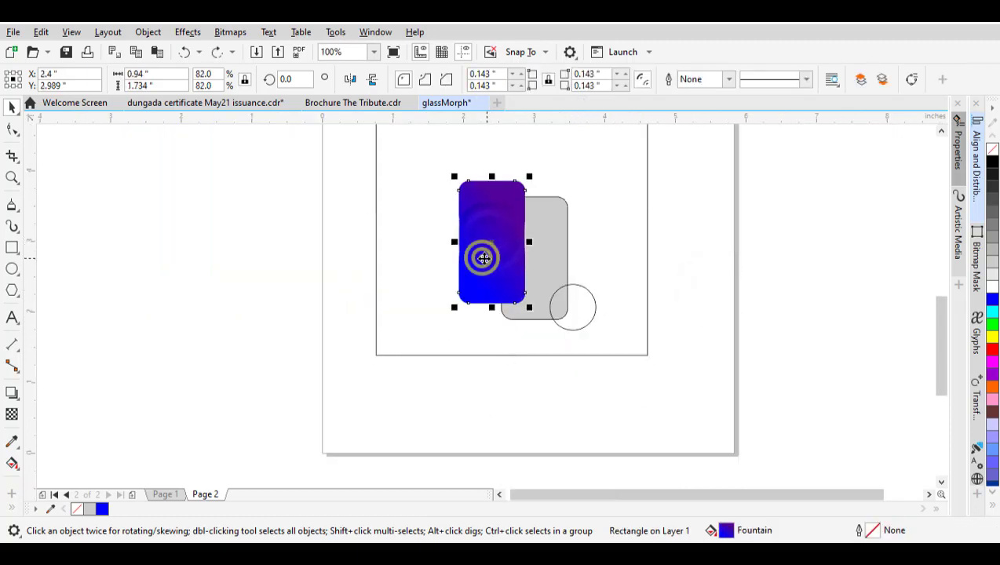
pyautogui.moveTo(482, 257); pyautogui.dragTo(582, 310)
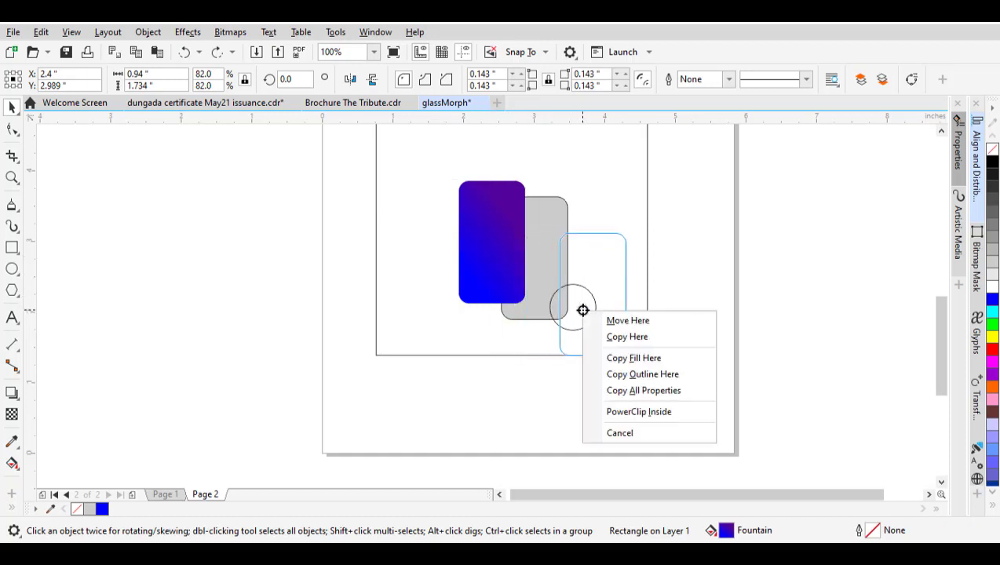
pyautogui.click(640, 391)
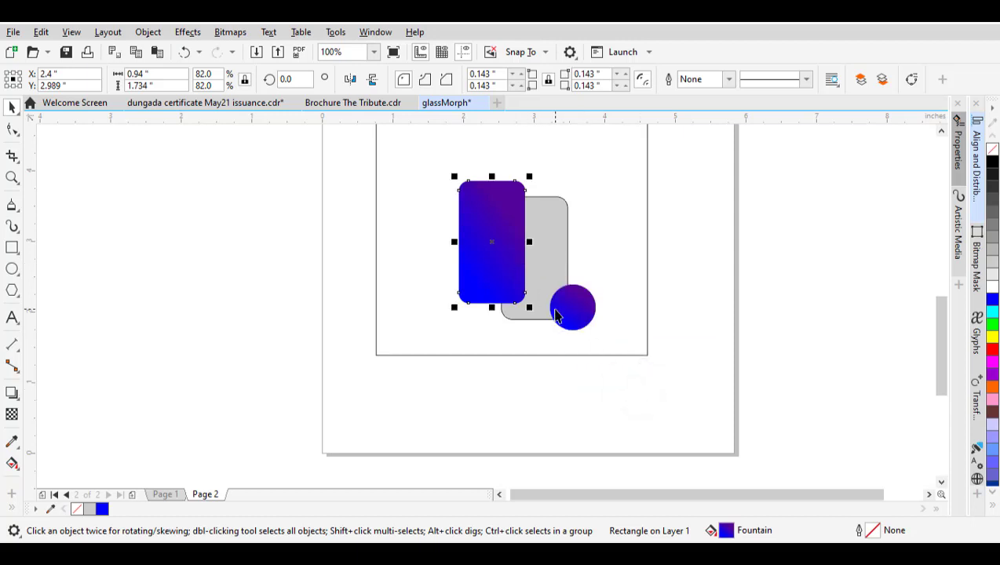
pyautogui.scroll(2, 569, 314)
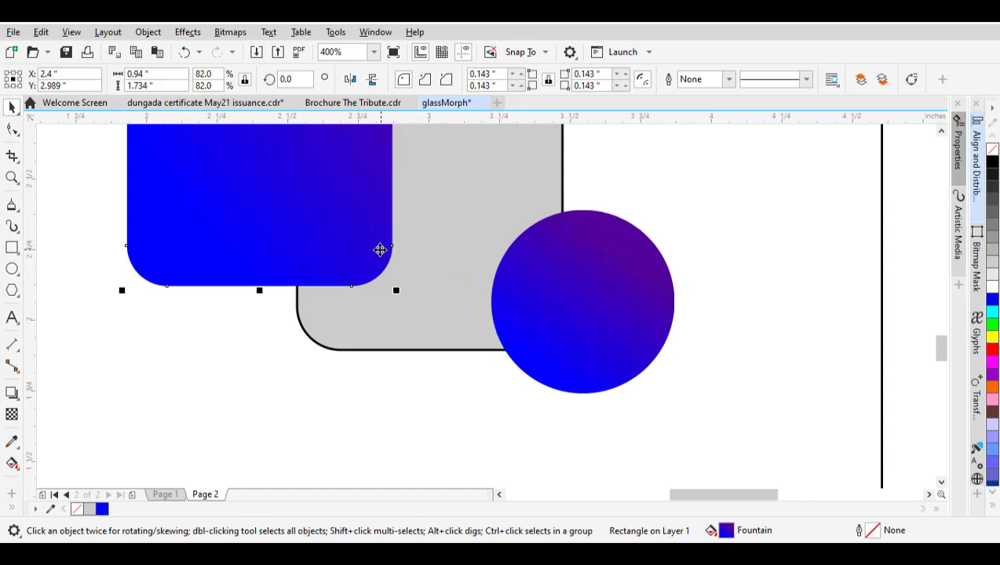
pyautogui.scroll(-2, 594, 300)
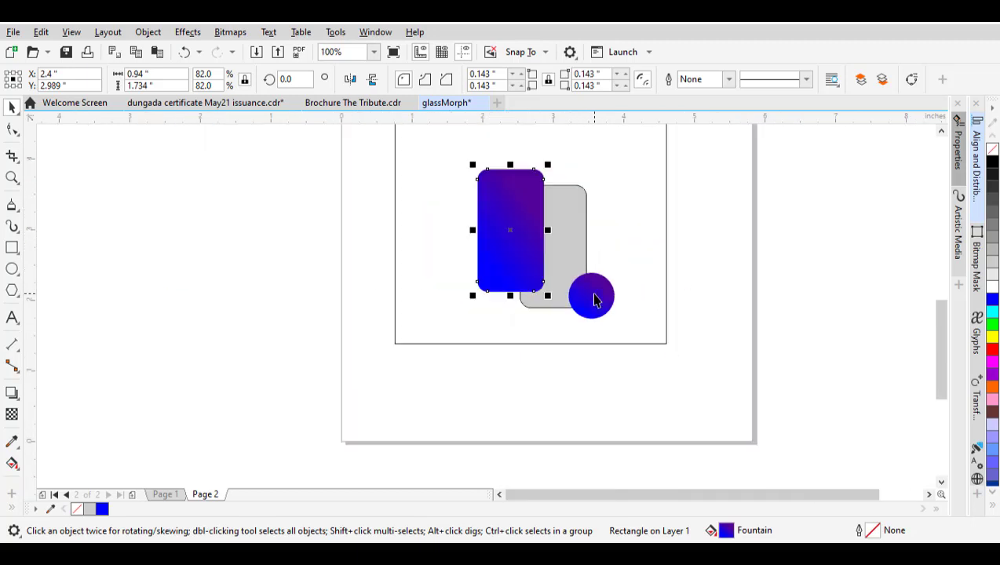
pyautogui.click(607, 298)
pyautogui.click(672, 280)
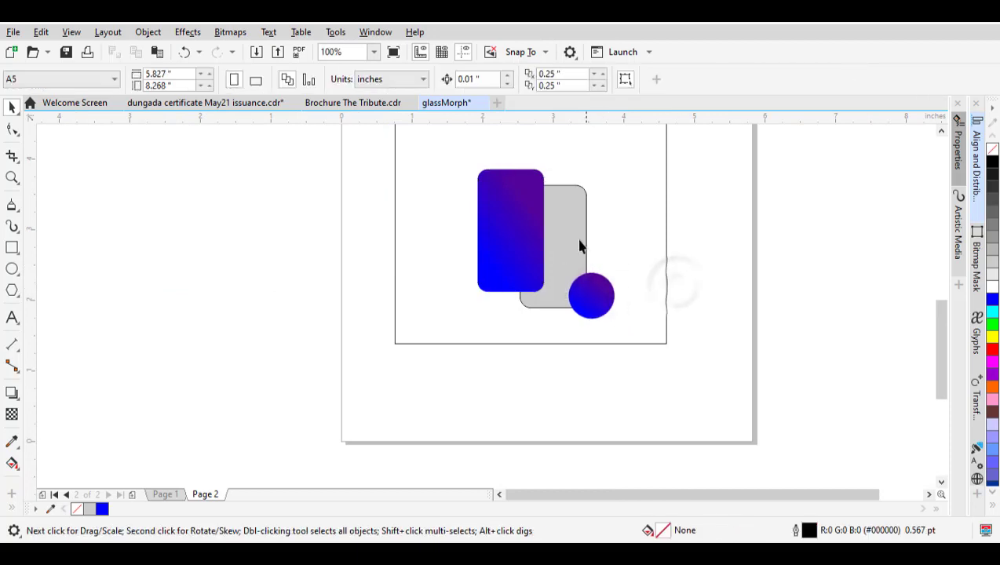
# Bring the grey rounded rectangle to the front, over the gradient rectangle and the circle
pyautogui.scroll(1, 572, 226)
pyautogui.click(593, 187)
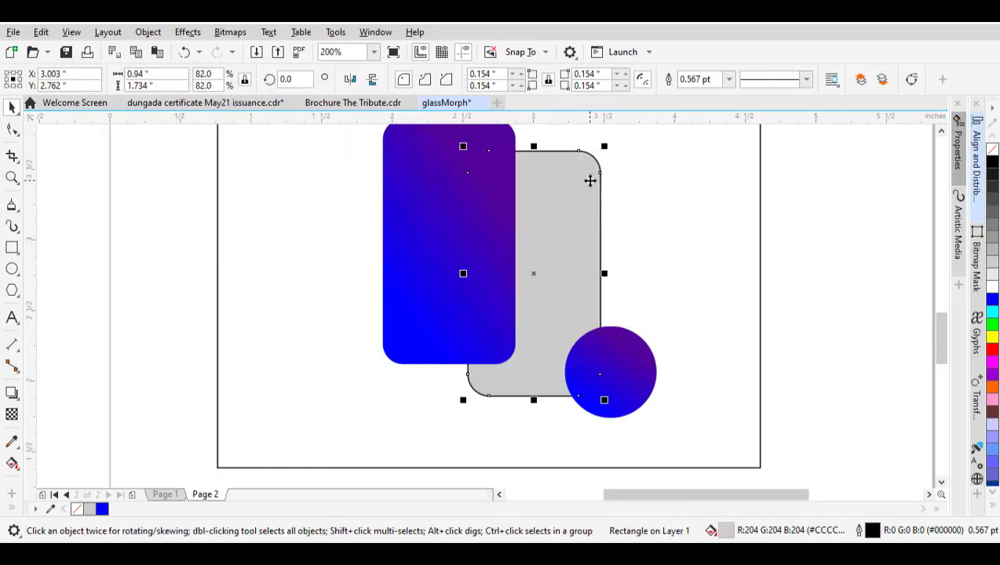
pyautogui.hotkey('shift', 'pageup')
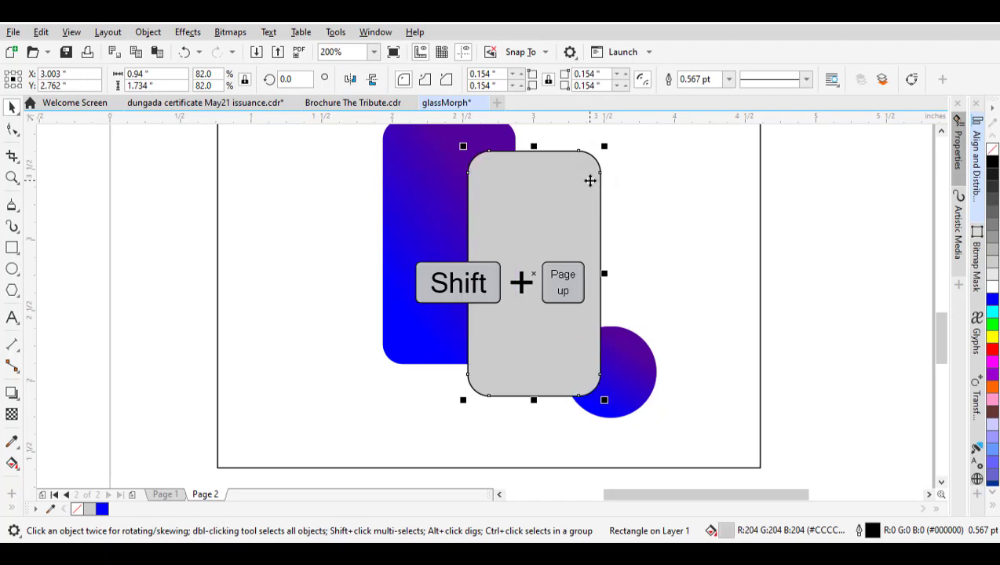
pyautogui.scroll(-1, 539, 225)
pyautogui.click(691, 292)
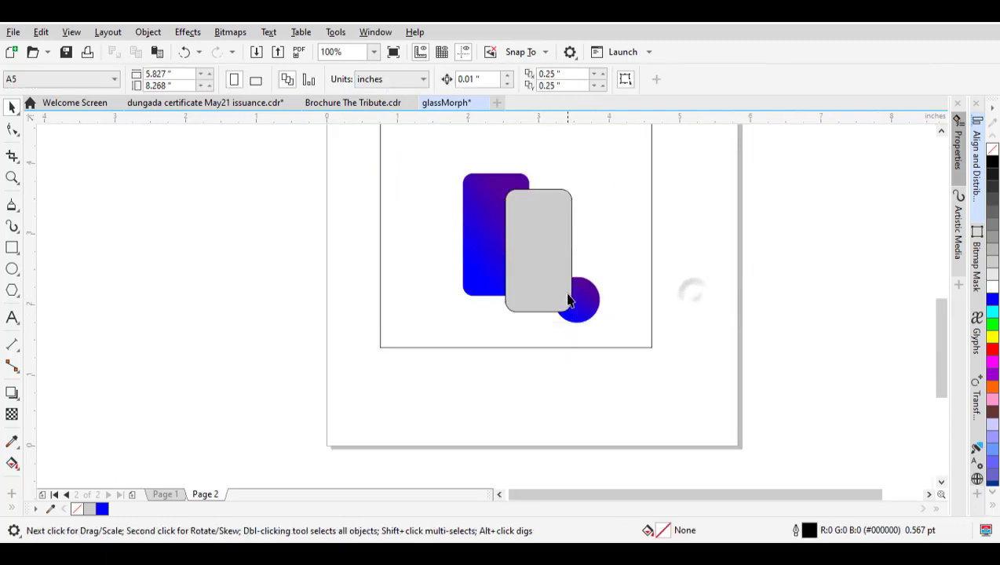
# Apply a uniform transparency of 55 to the grey rounded rectangle
pyautogui.scroll(1, 552, 261)
pyautogui.click(542, 221)
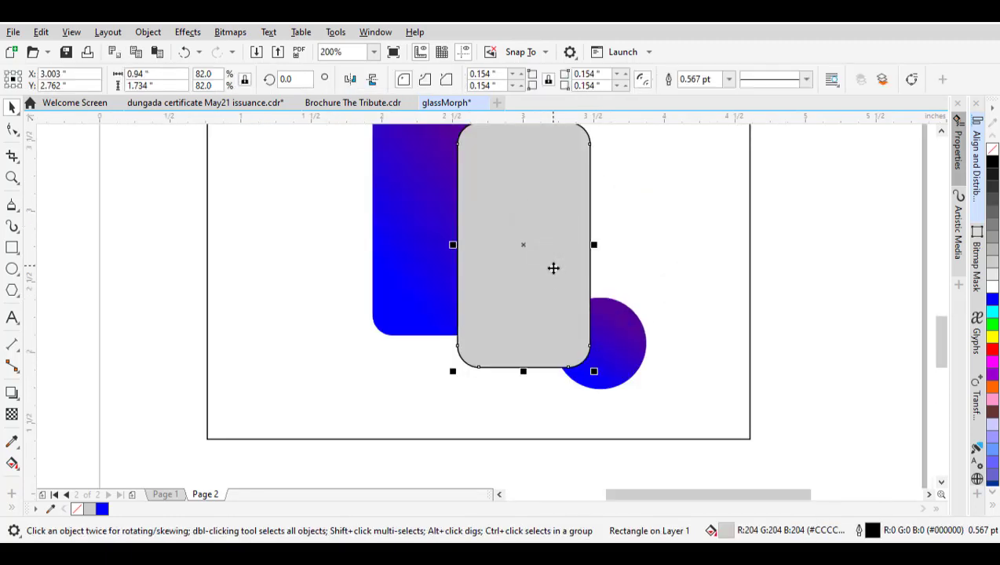
pyautogui.click(12, 414)
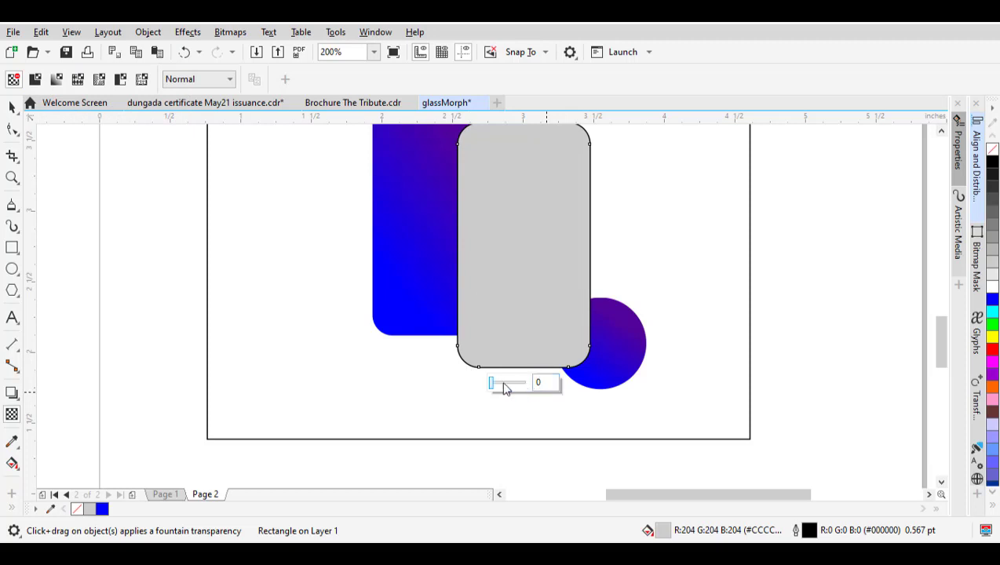
pyautogui.moveTo(490, 384); pyautogui.dragTo(510, 385)
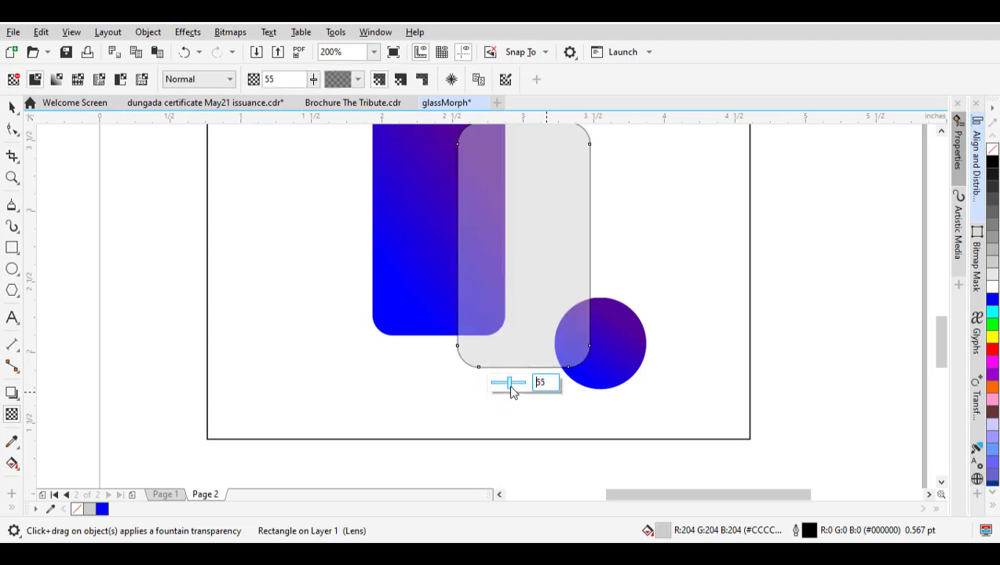
pyautogui.click(12, 110)
pyautogui.scroll(-2, 520, 331)
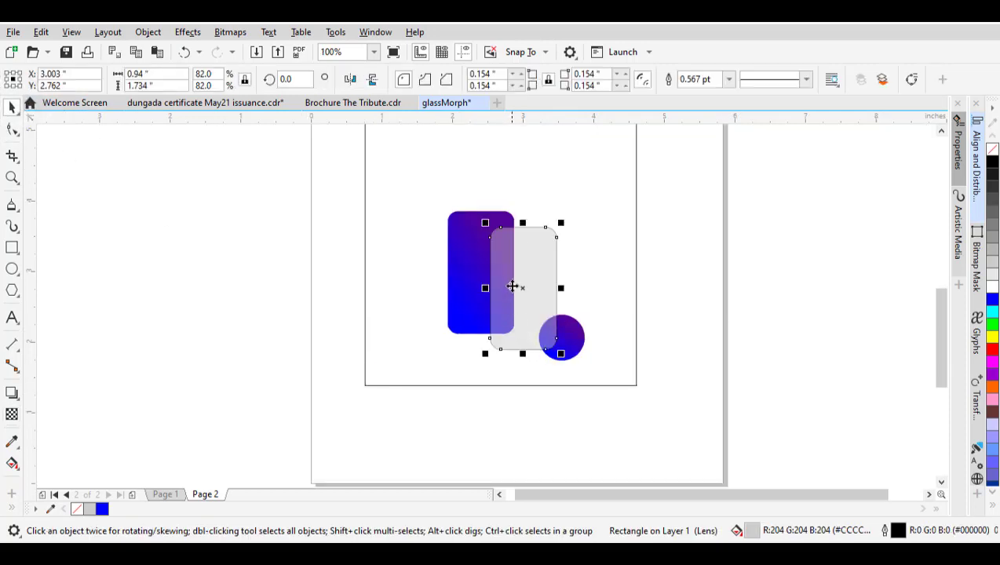
pyautogui.scroll(2, 512, 283)
pyautogui.scroll(-1, 529, 288)
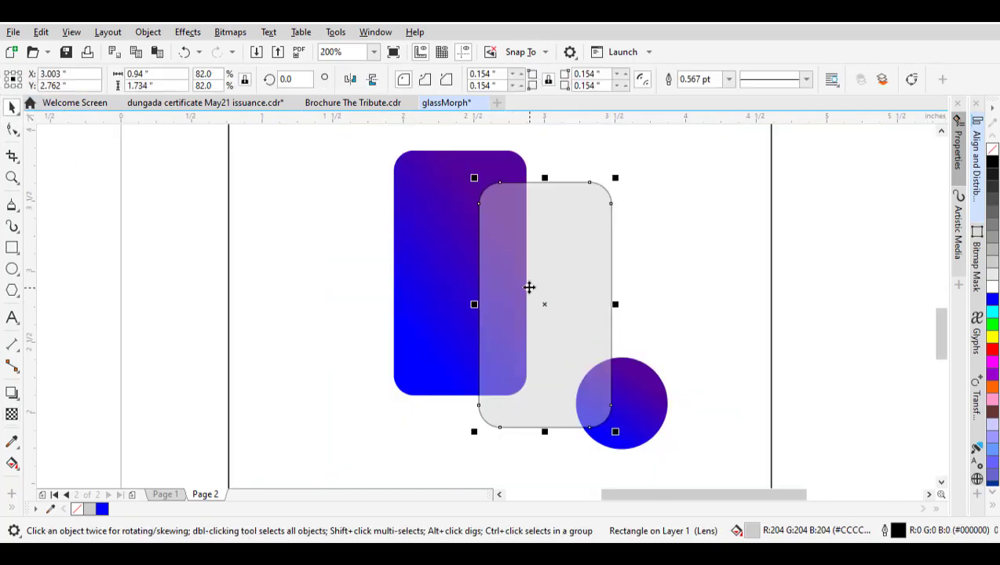
# Rotate the gradient rectangle, the grey rounded rectangle and the circle together to an angle of 333.11 degrees
pyautogui.scroll(-1, 484, 292)
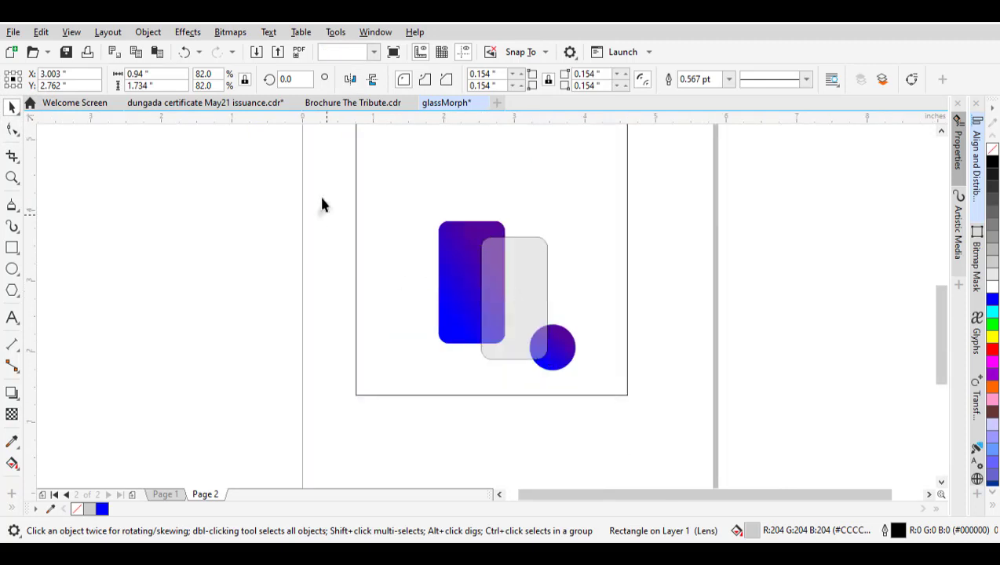
pyautogui.moveTo(321, 198); pyautogui.dragTo(542, 287)
pyautogui.click(529, 322)
pyautogui.click(658, 353)
pyautogui.scroll(2, 553, 358)
pyautogui.scroll(-2, 537, 289)
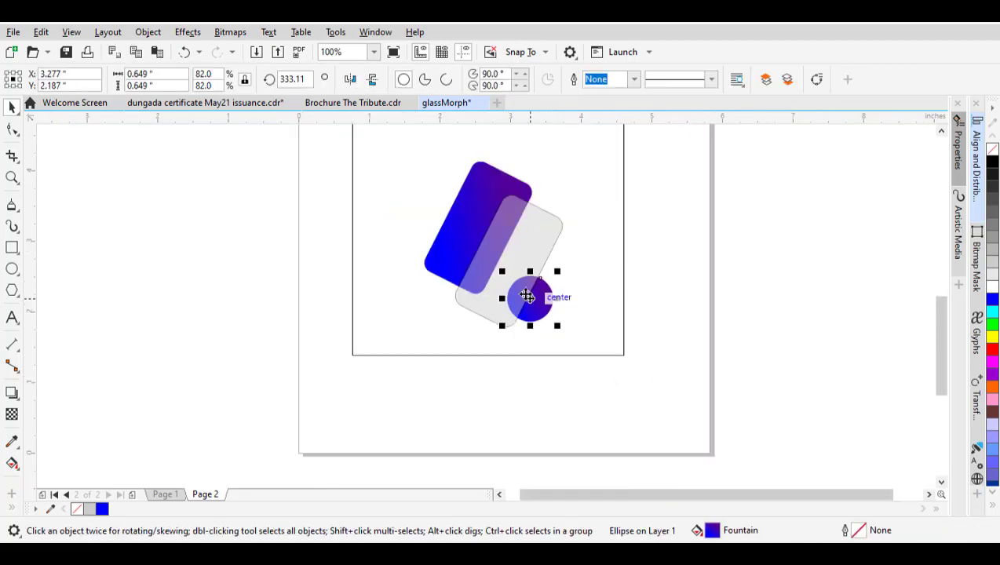
# Compare the rotated shapes on page 2 with the finished glassmorphism design on page 1
pyautogui.scroll(1, 526, 295)
pyautogui.moveTo(405, 273); pyautogui.dragTo(389, 311)
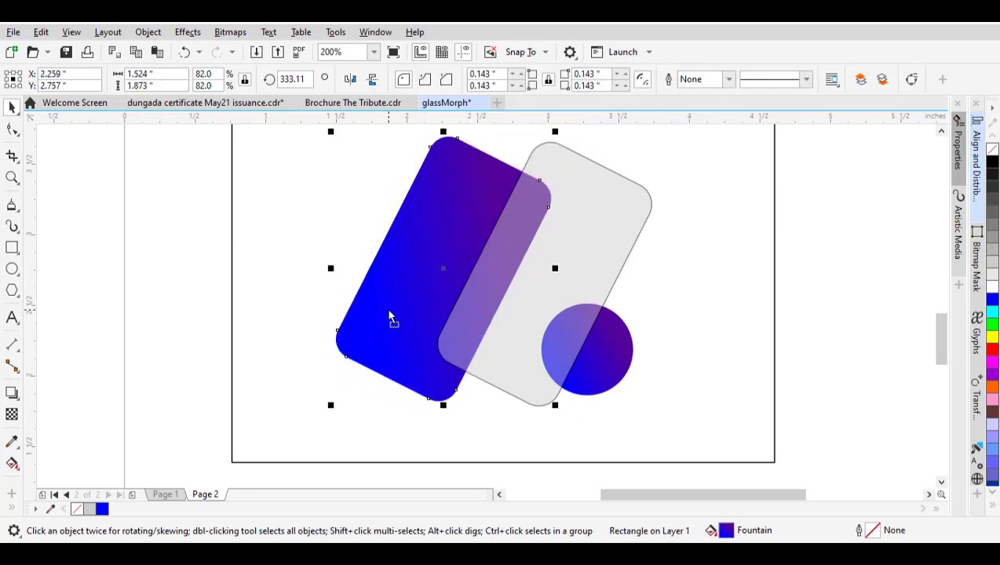
pyautogui.click(166, 493)
pyautogui.scroll(-1, 338, 303)
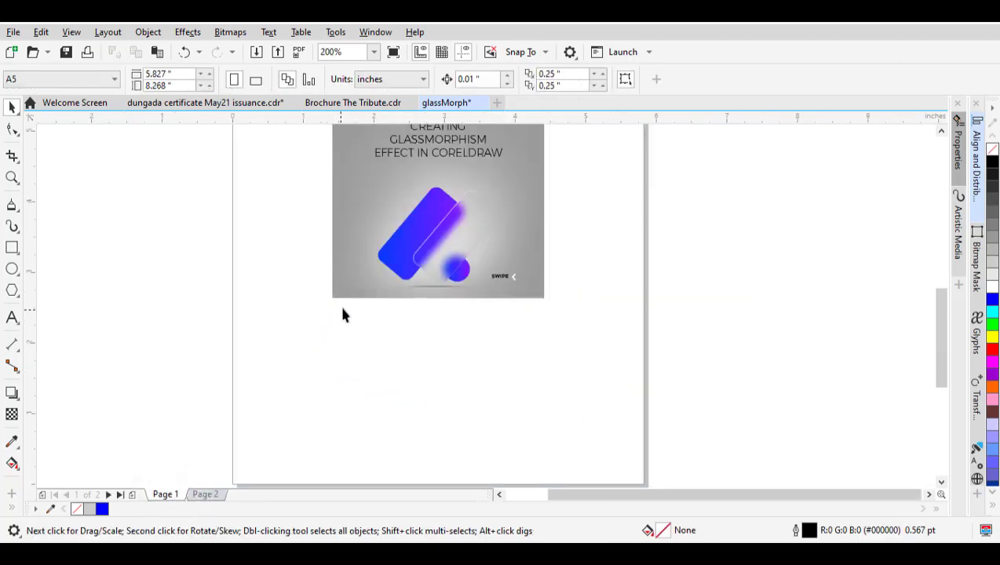
pyautogui.scroll(1, 339, 302)
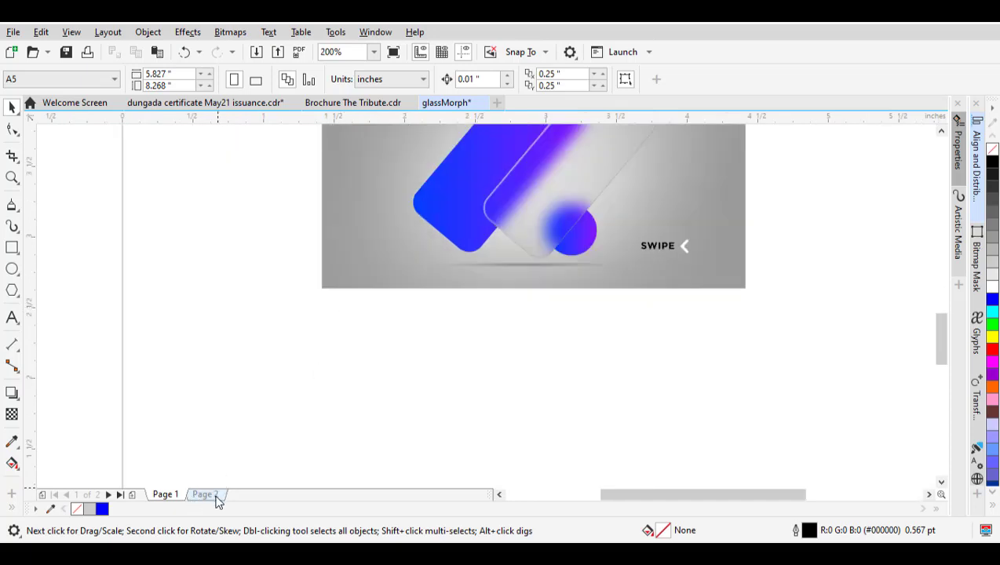
pyautogui.click(214, 495)
pyautogui.click(606, 381)
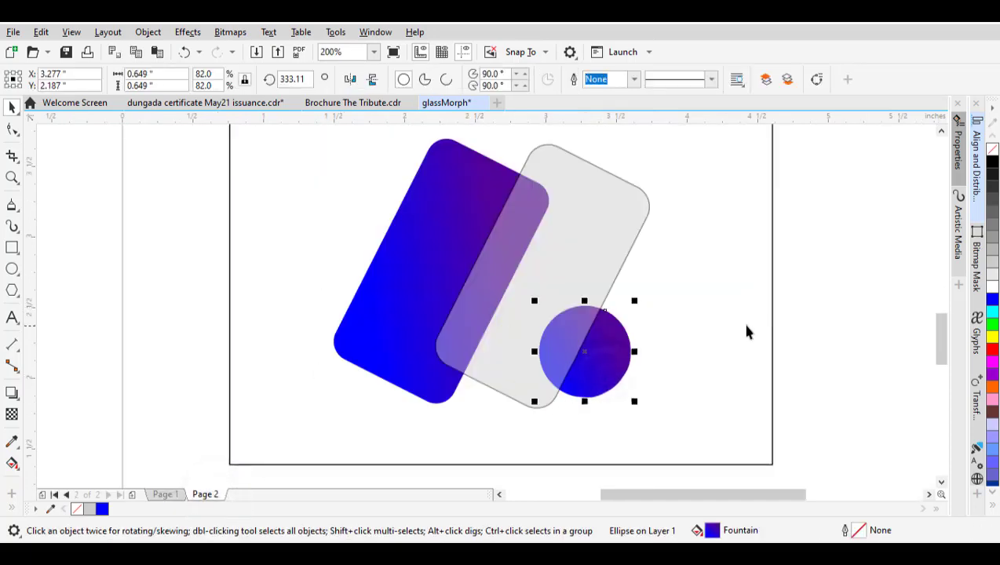
pyautogui.click(776, 317)
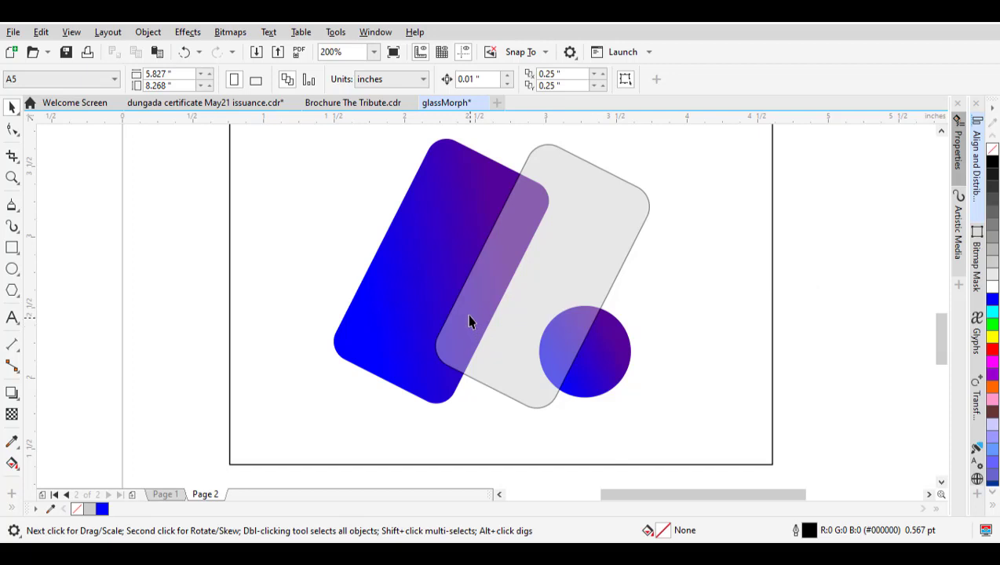
# Examine where the semi-transparent grey rectangle overlaps the gradient rectangle and the circle
pyautogui.scroll(1, 524, 191)
pyautogui.scroll(-2, 524, 191)
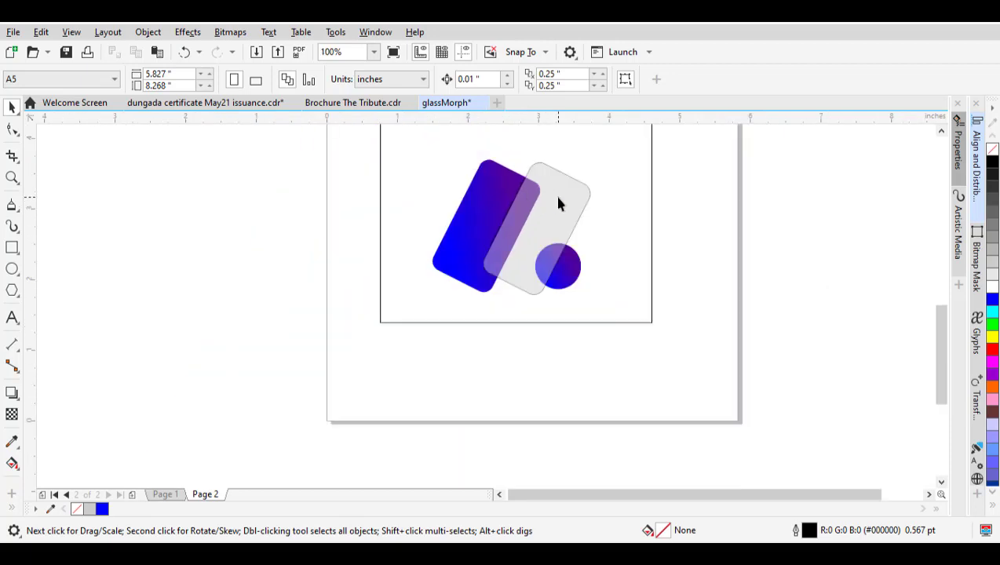
pyautogui.scroll(2, 557, 204)
pyautogui.click(556, 200)
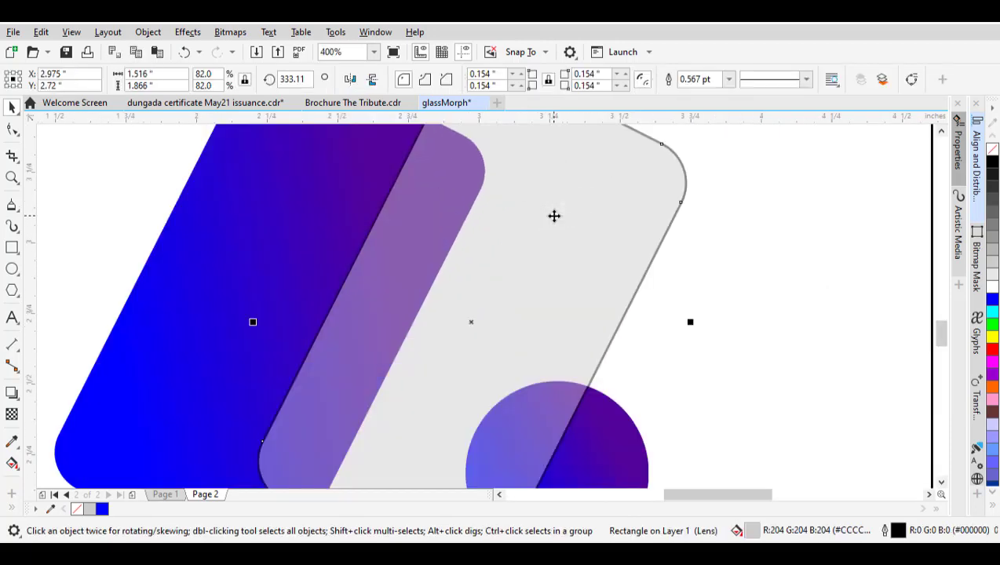
pyautogui.scroll(-1, 551, 221)
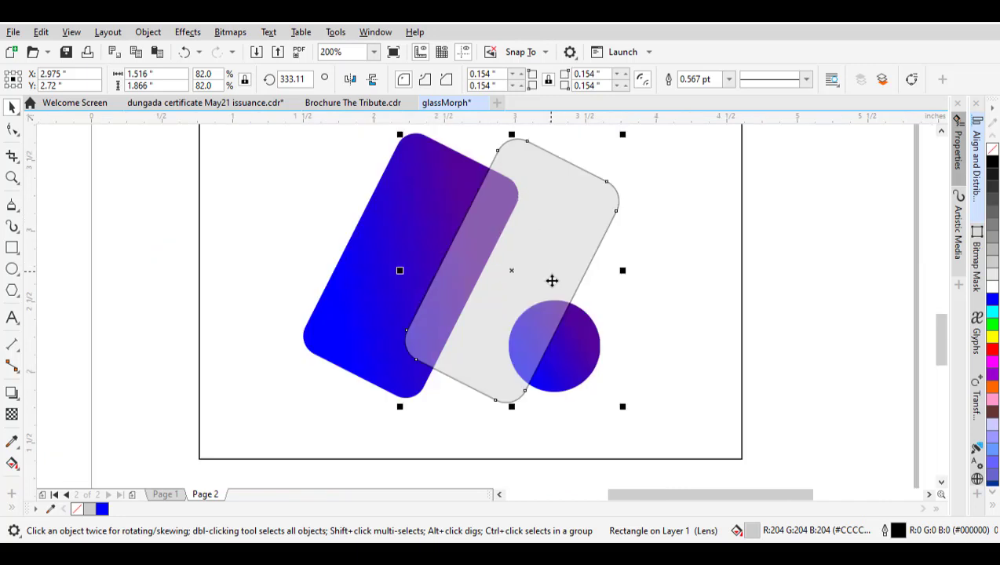
pyautogui.click(813, 301)
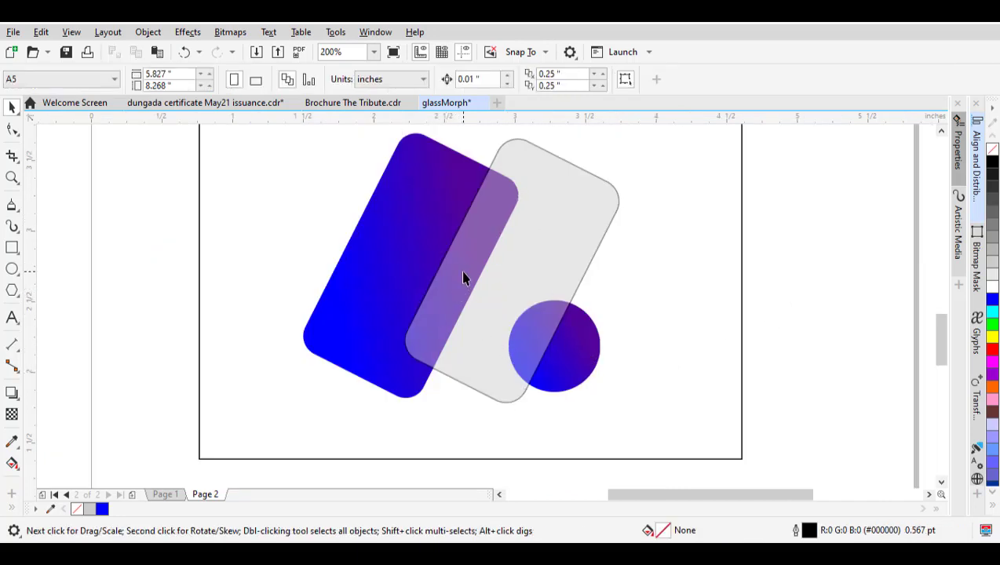
pyautogui.click(409, 218)
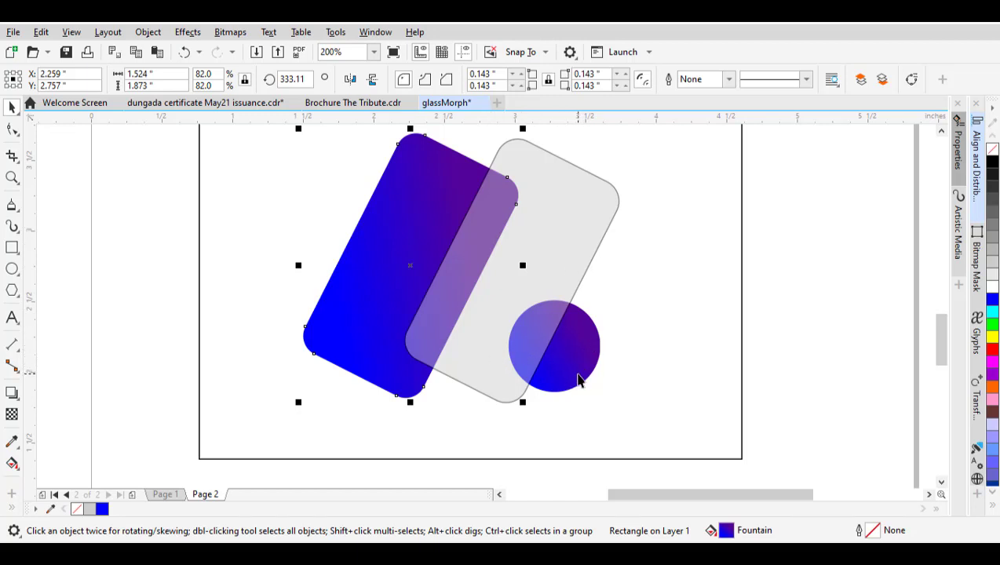
pyautogui.click(765, 360)
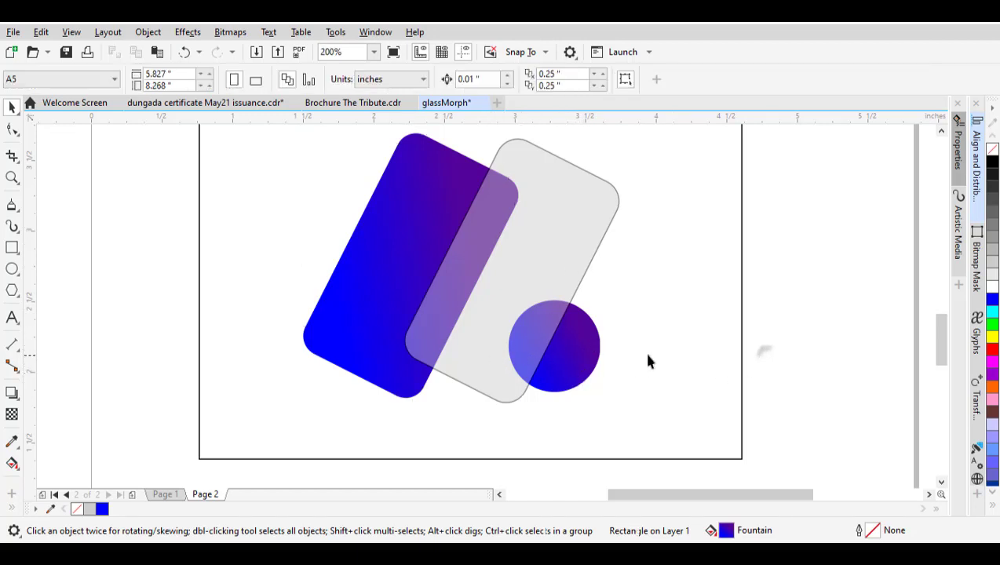
# Duplicate the rotated gradient rectangle in place, directly over the original
pyautogui.click(372, 267)
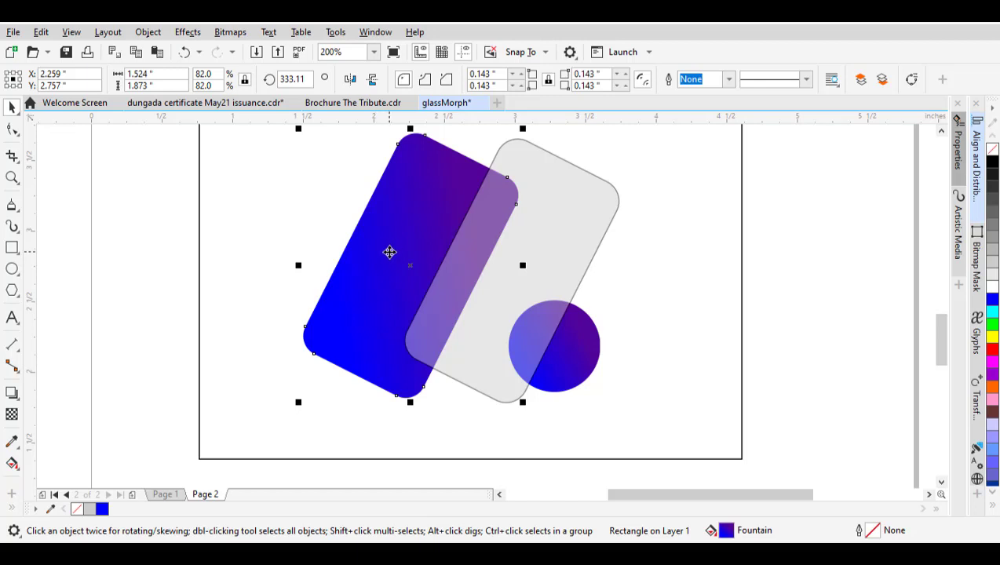
pyautogui.hotkey('ctrl', 'c')
pyautogui.hotkey('ctrl', 'v')
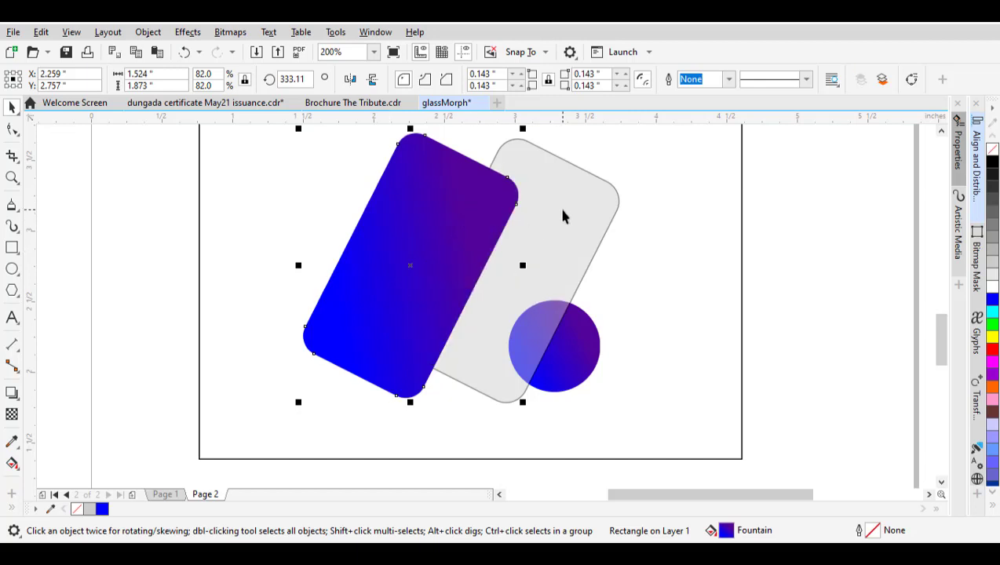
pyautogui.click(450, 201)
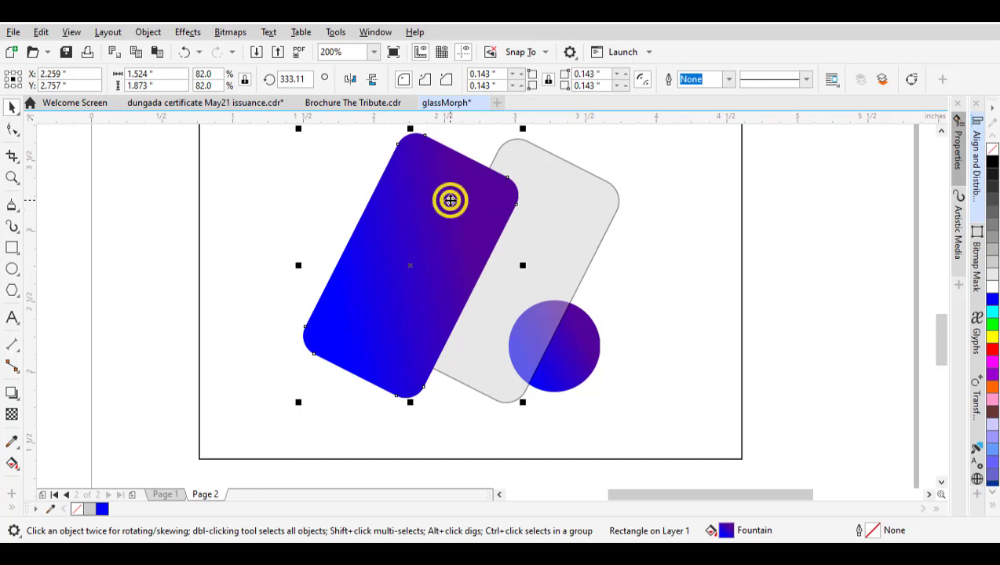
pyautogui.rightClick(450, 199)
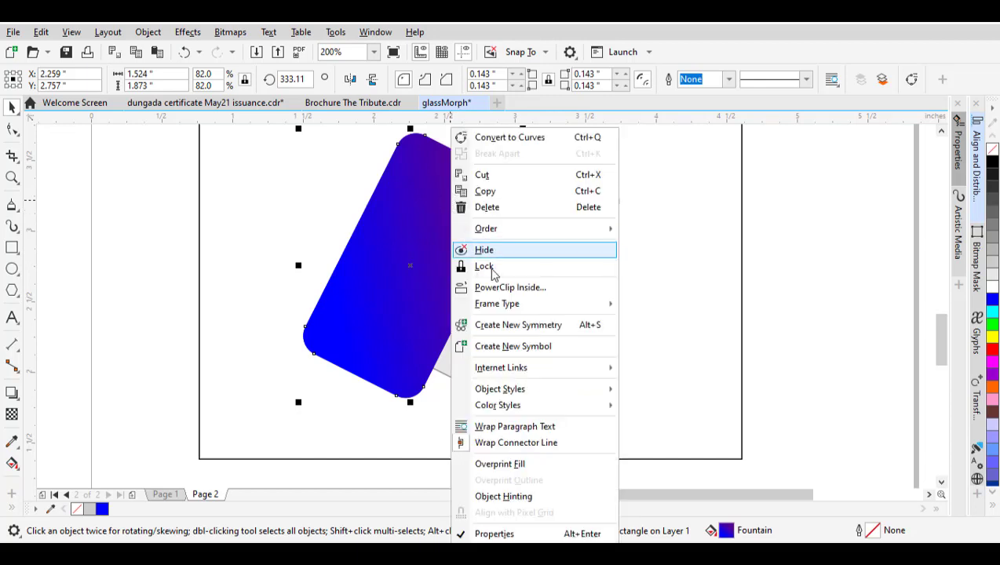
pyautogui.click(384, 244)
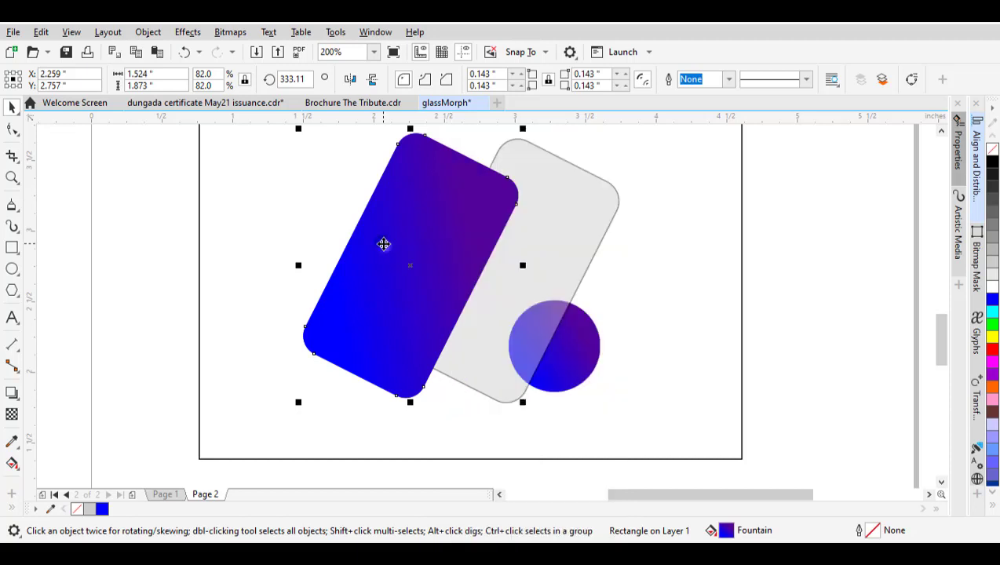
# PowerClip the duplicated gradient rectangle inside the semi-transparent grey rounded rectangle
pyautogui.click(148, 32)
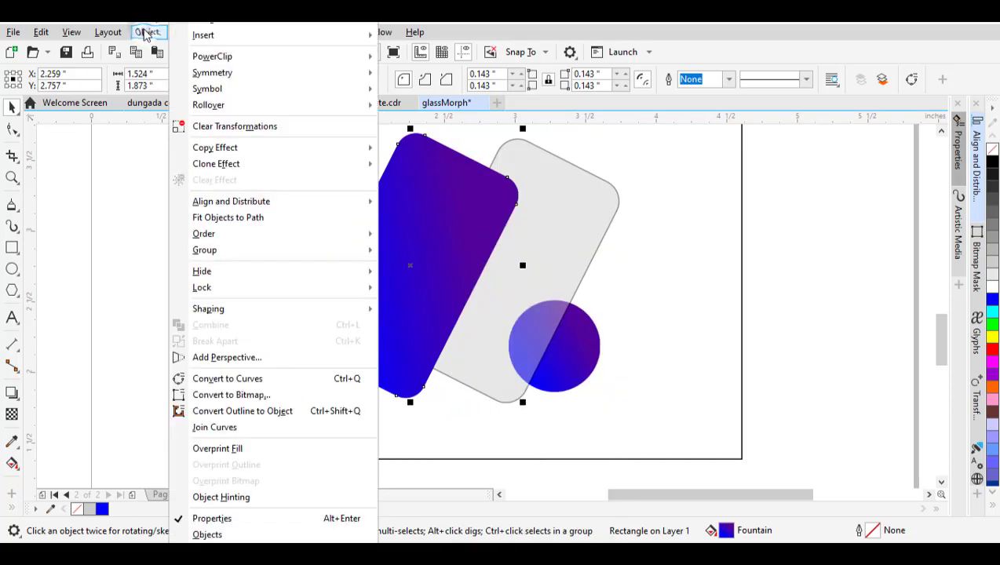
pyautogui.moveTo(368, 63)
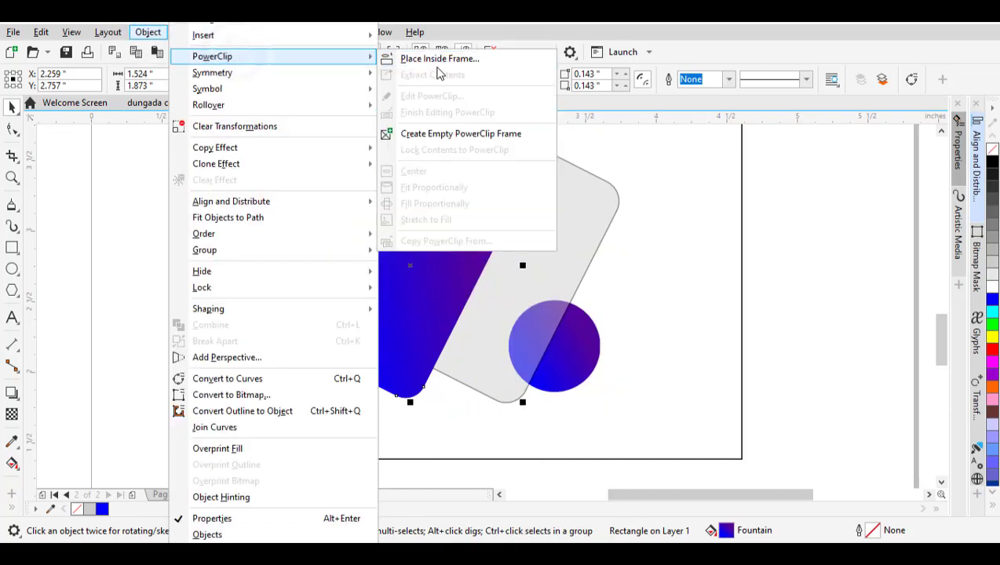
pyautogui.click(440, 61)
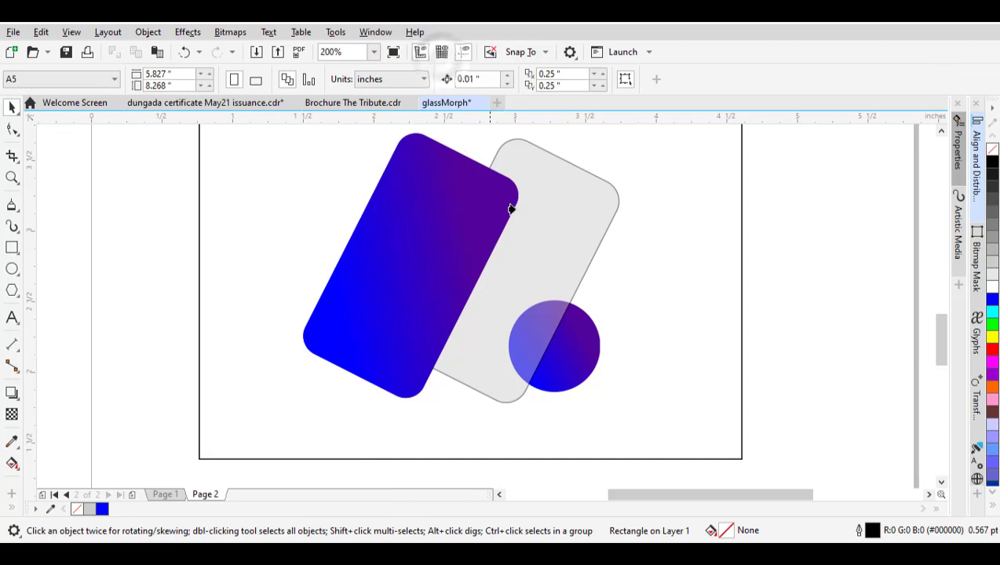
pyautogui.click(554, 213)
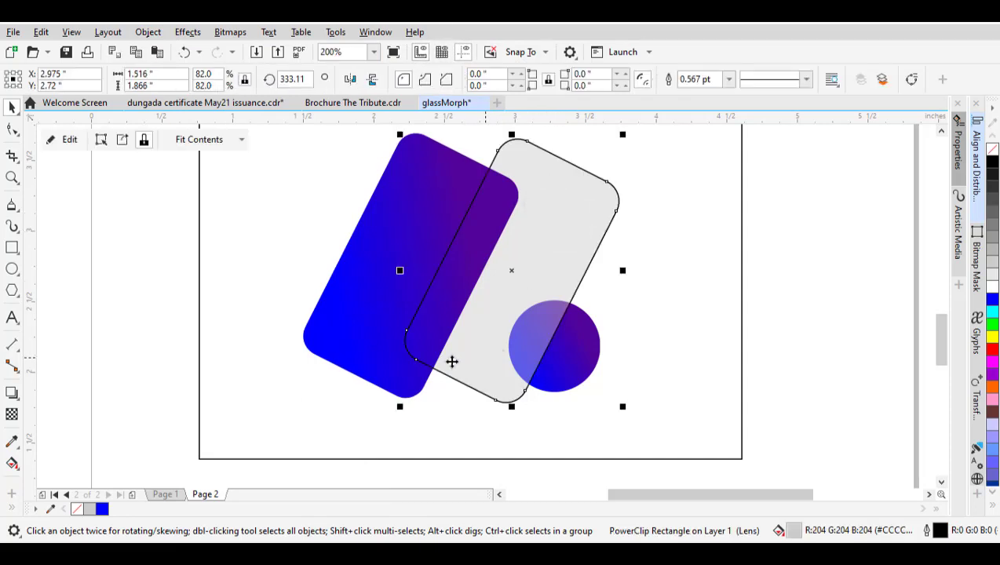
# Move the grey PowerClip rectangle off to the side to check its clipped contents, and undo the move
pyautogui.click(152, 260)
pyautogui.moveTo(554, 283); pyautogui.dragTo(766, 295)
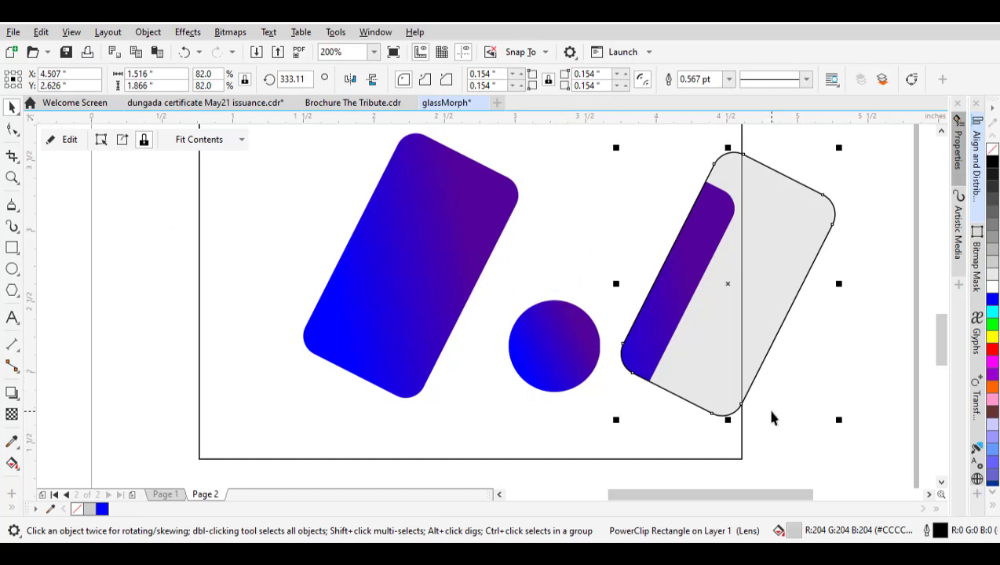
pyautogui.hotkey('ctrl', 'z')
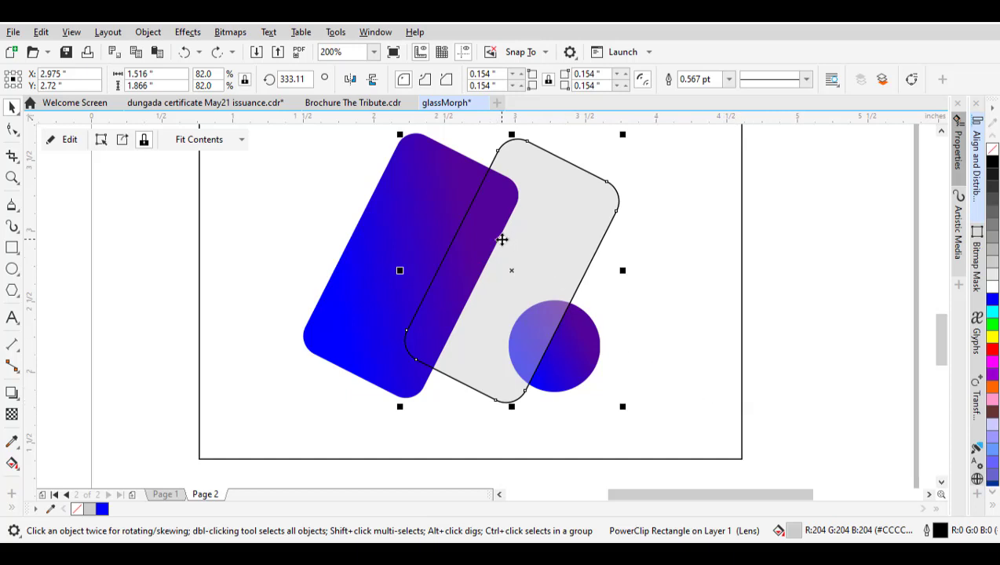
# Copy the gradient circle and paste it in place into the grey rectangle's PowerClip contents
pyautogui.click(579, 367)
pyautogui.hotkey('ctrl', 'c')
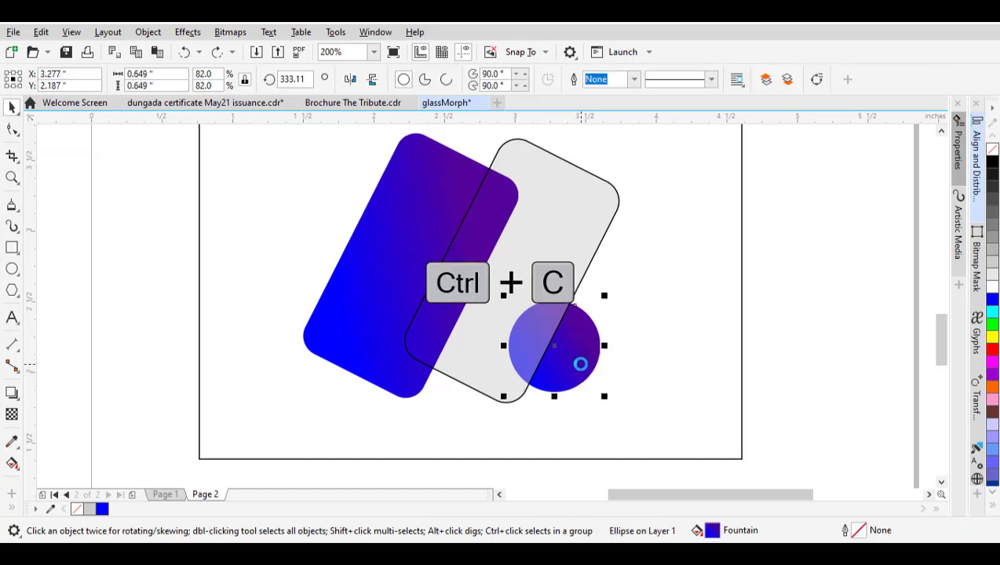
pyautogui.doubleClick(538, 252)
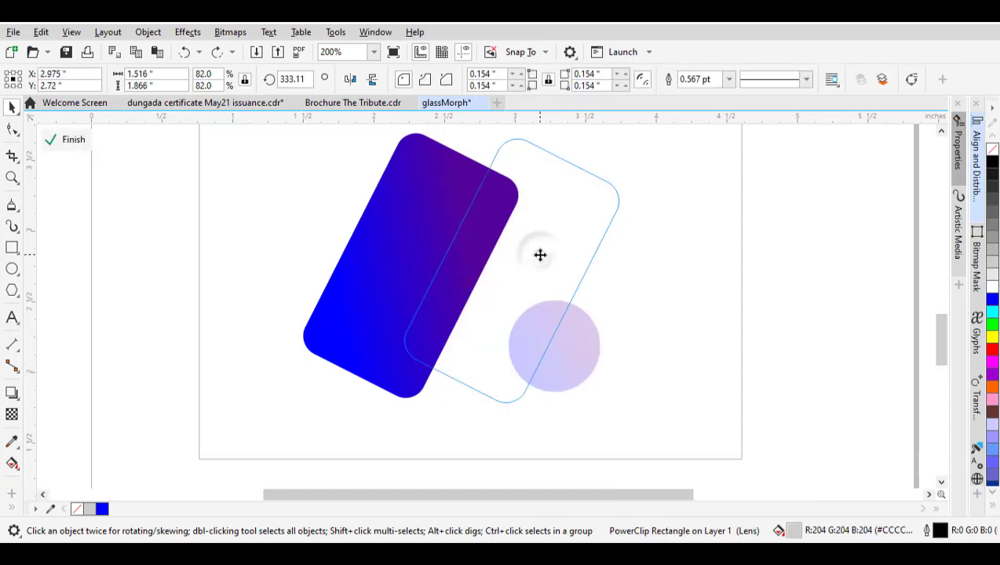
pyautogui.hotkey('ctrl', 'v')
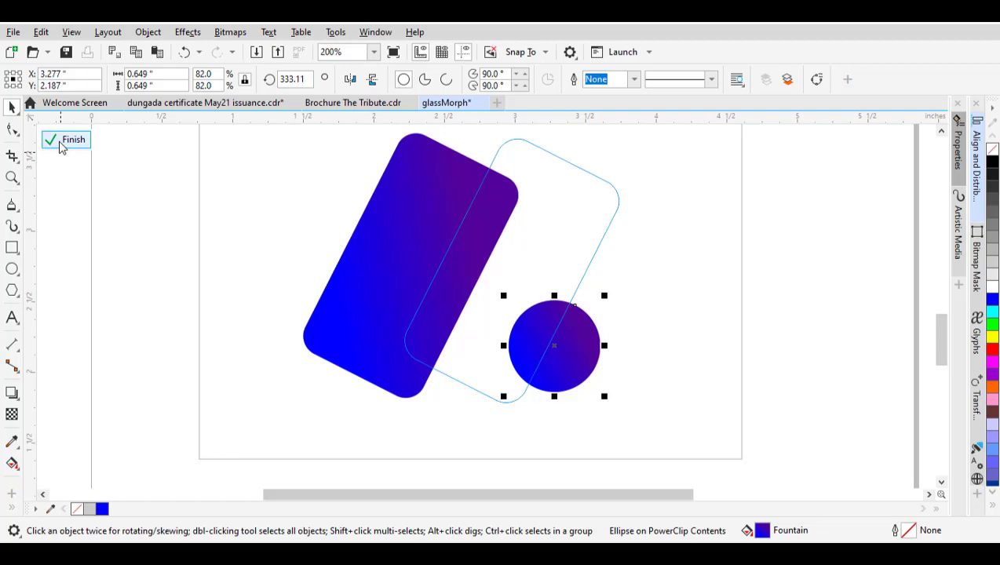
pyautogui.click(174, 264)
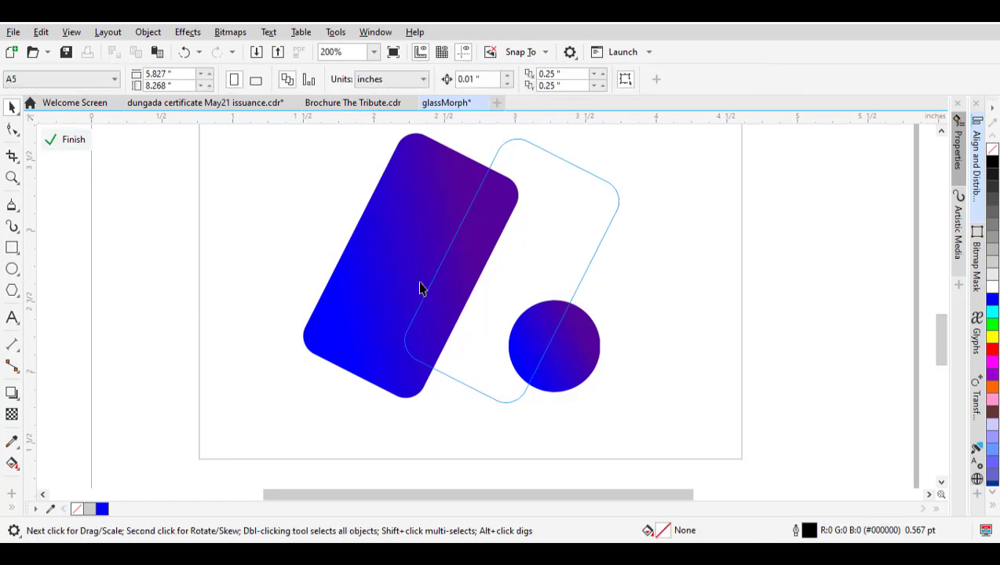
# Apply a Gaussian Blur with a radius of 11.5 pixels to the gradient rectangle inside the PowerClip
pyautogui.click(397, 271)
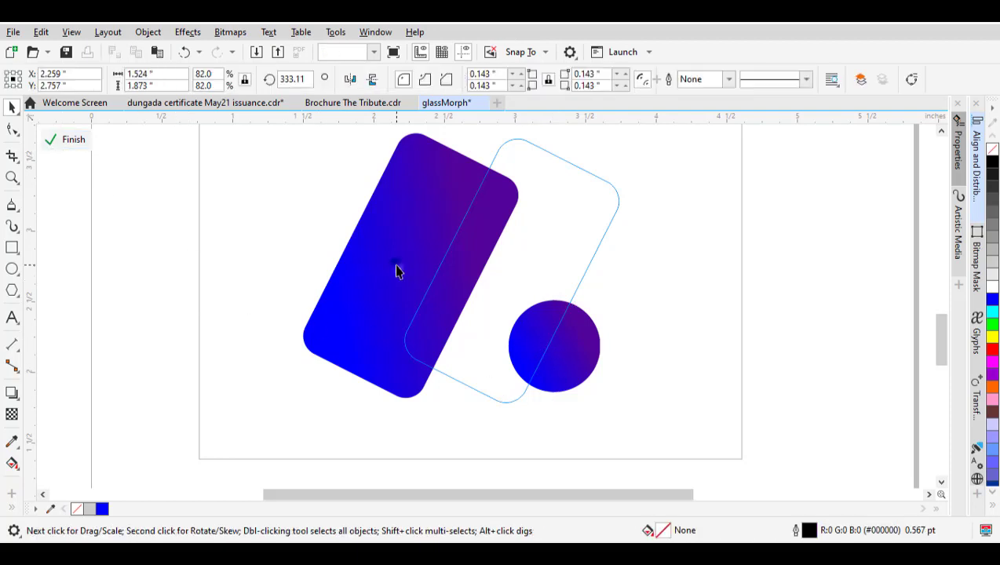
pyautogui.click(184, 34)
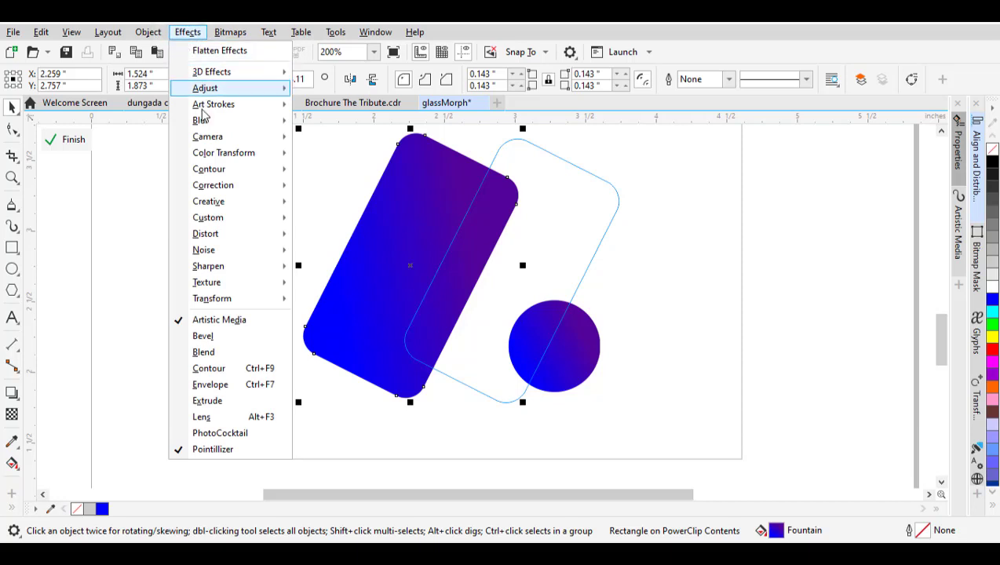
pyautogui.moveTo(202, 120)
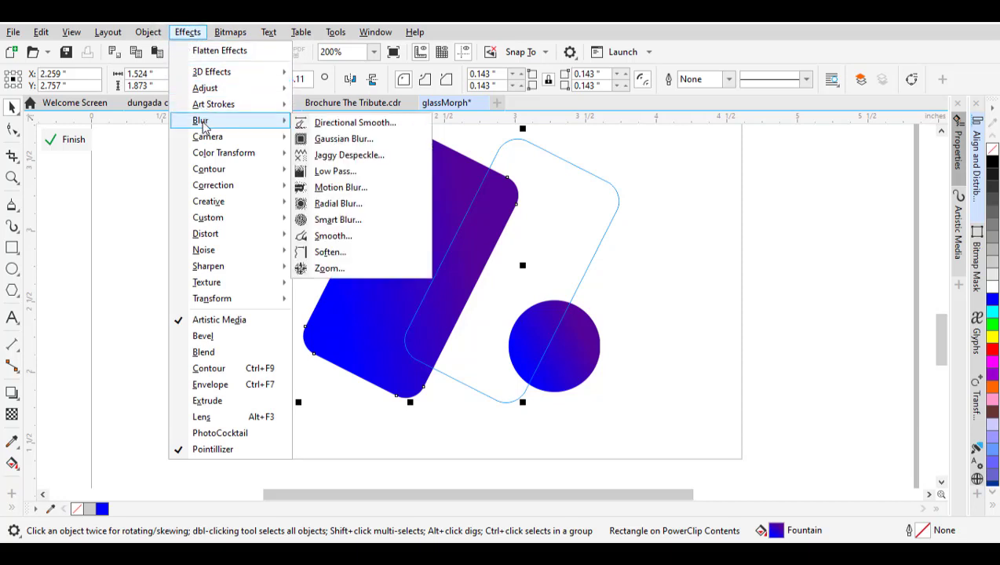
pyautogui.click(343, 139)
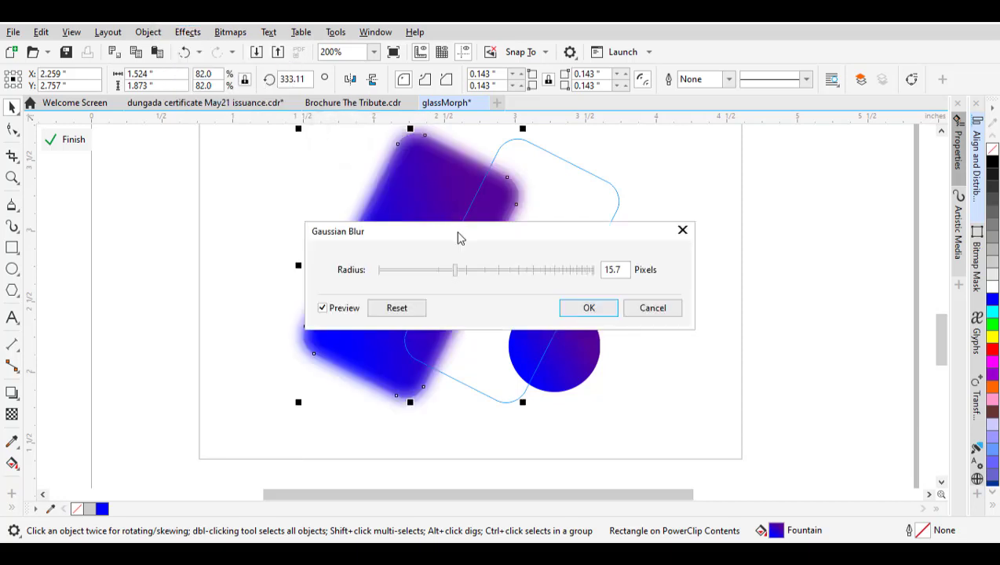
pyautogui.moveTo(459, 237); pyautogui.dragTo(725, 248)
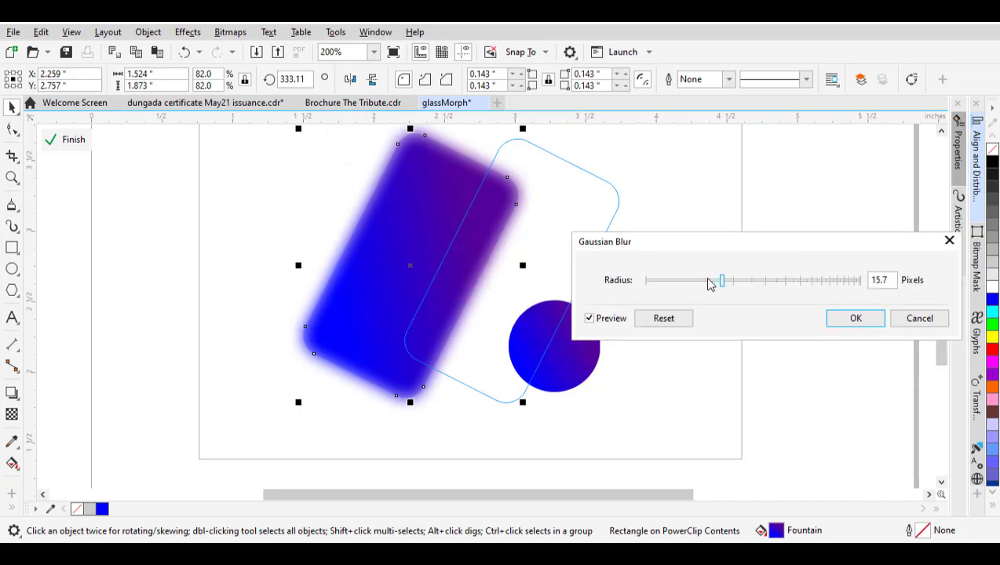
pyautogui.click(703, 284)
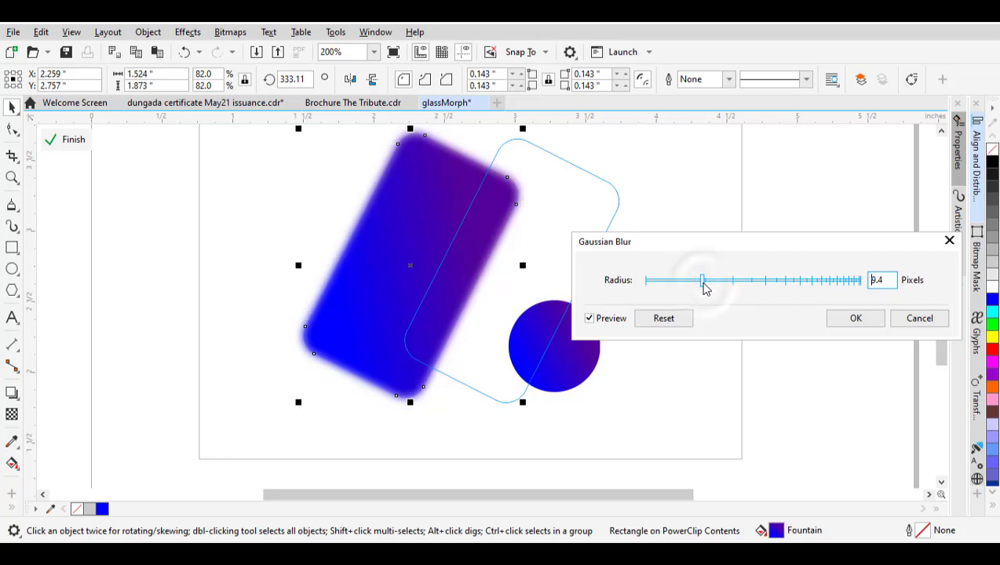
pyautogui.click(710, 284)
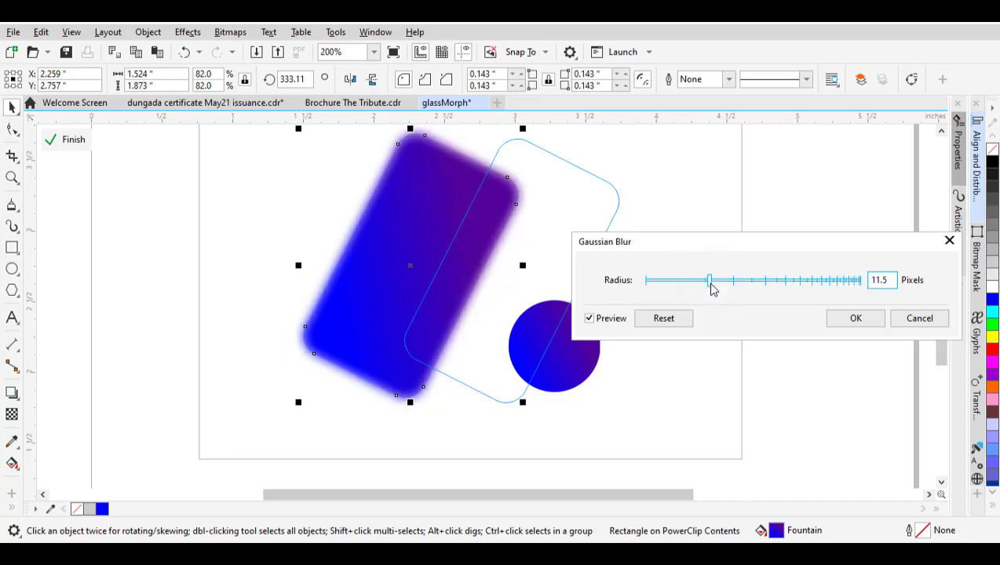
pyautogui.click(856, 318)
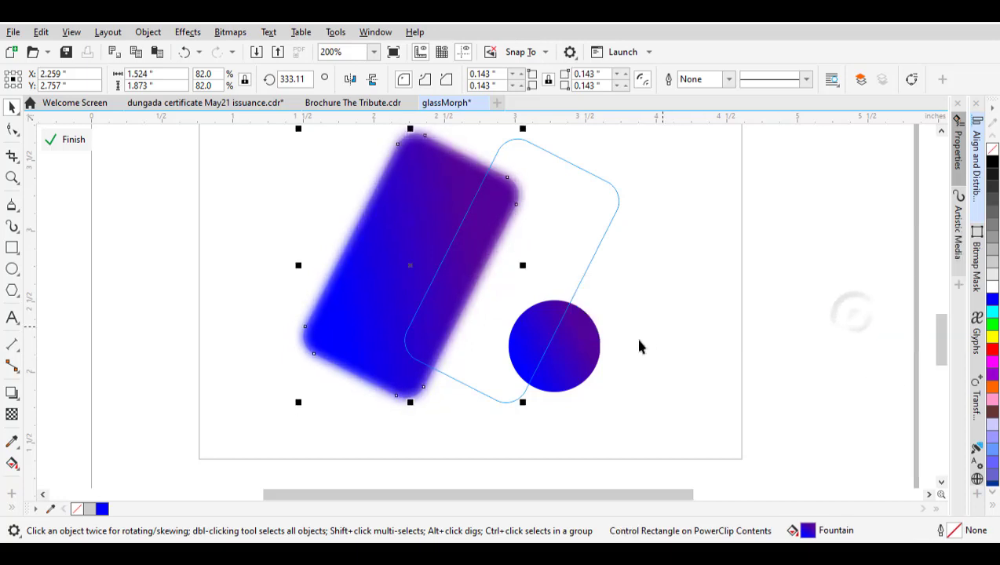
# Apply a Gaussian Blur with a radius of 11.5 pixels to the clipped gradient circle and finish editing the PowerClip
pyautogui.click(557, 355)
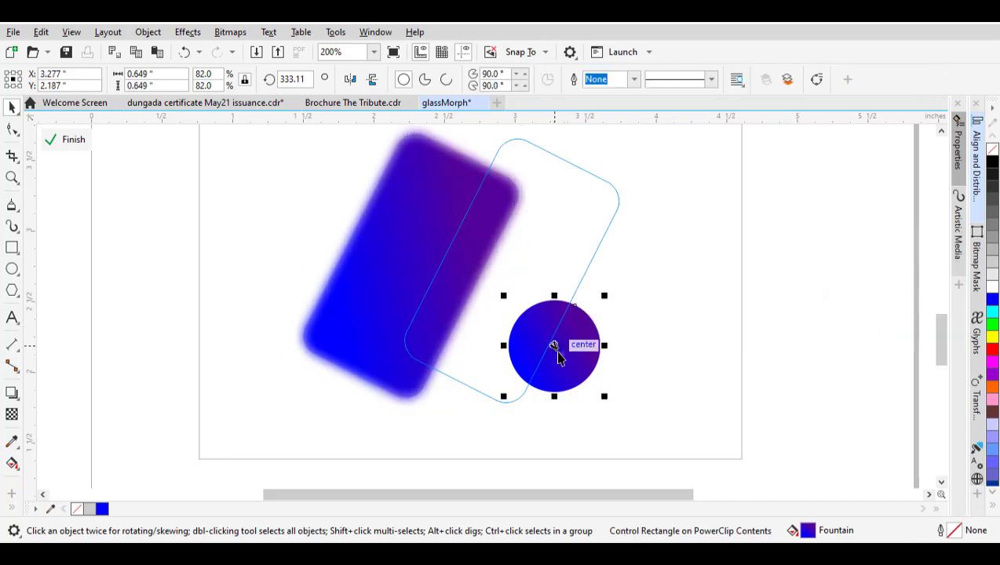
pyautogui.click(188, 32)
pyautogui.moveTo(267, 121)
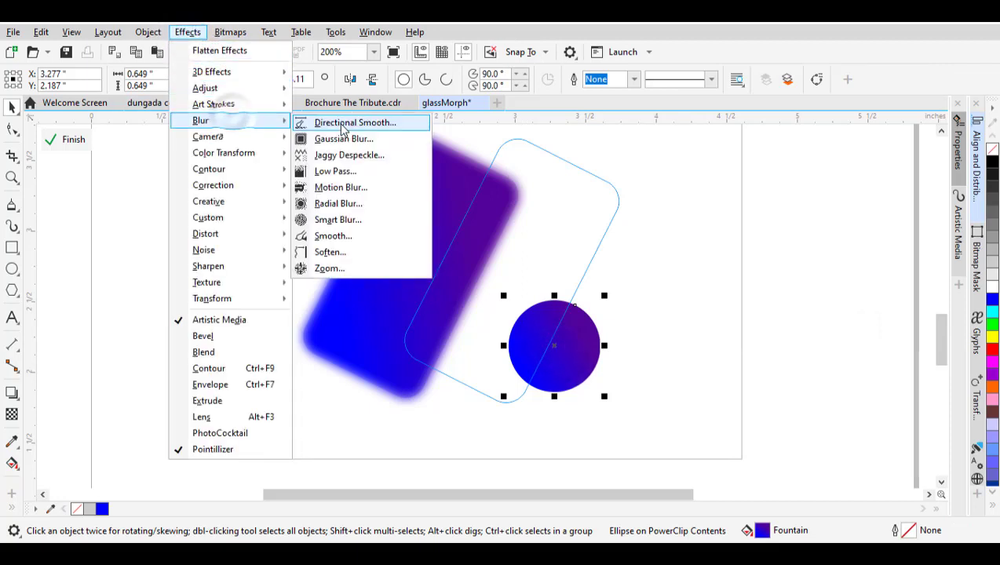
pyautogui.click(342, 139)
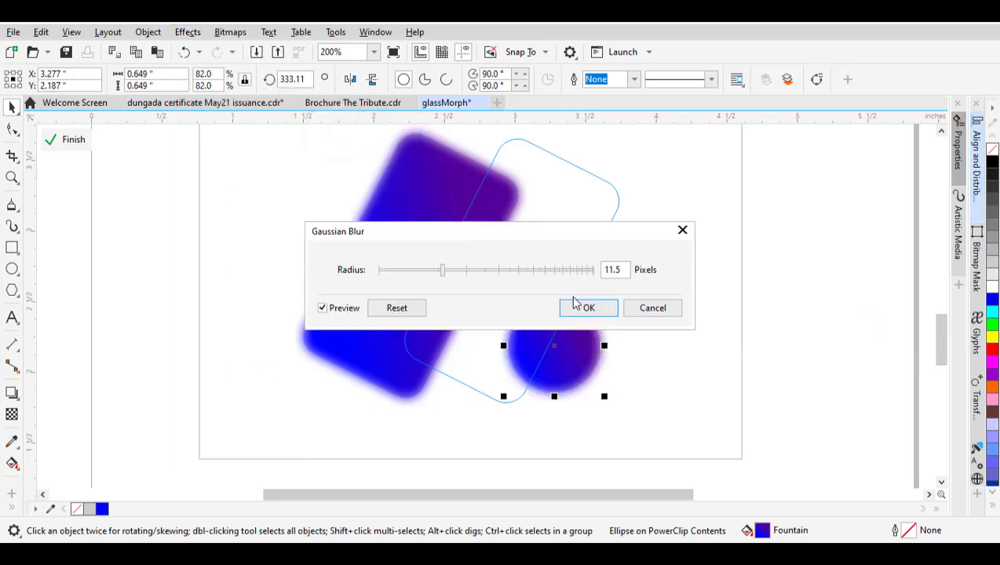
pyautogui.click(580, 307)
pyautogui.click(666, 330)
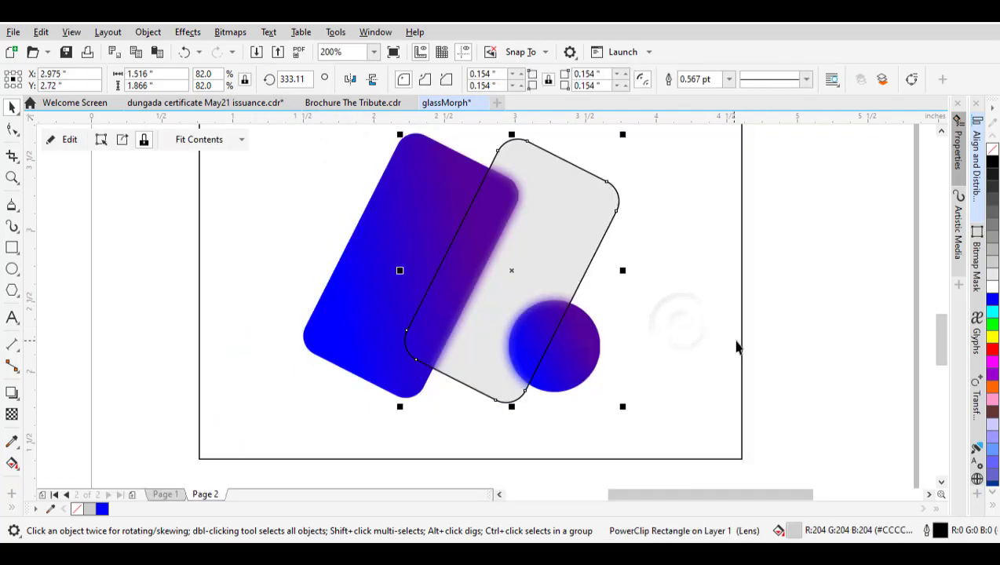
pyautogui.click(784, 329)
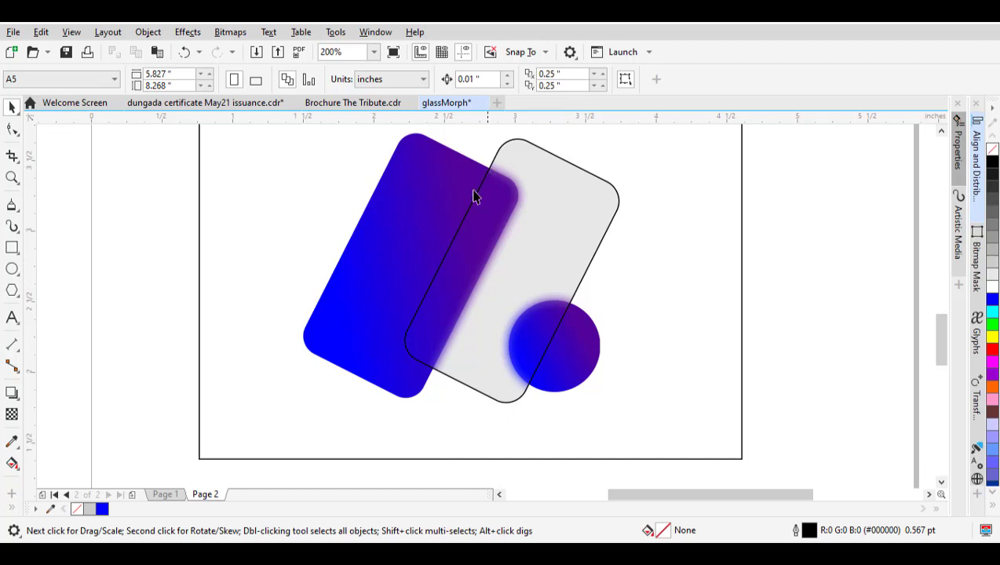
# Move the original gradient rectangle away from the grey rectangle to check what lies behind it, and undo the move
pyautogui.click(553, 211)
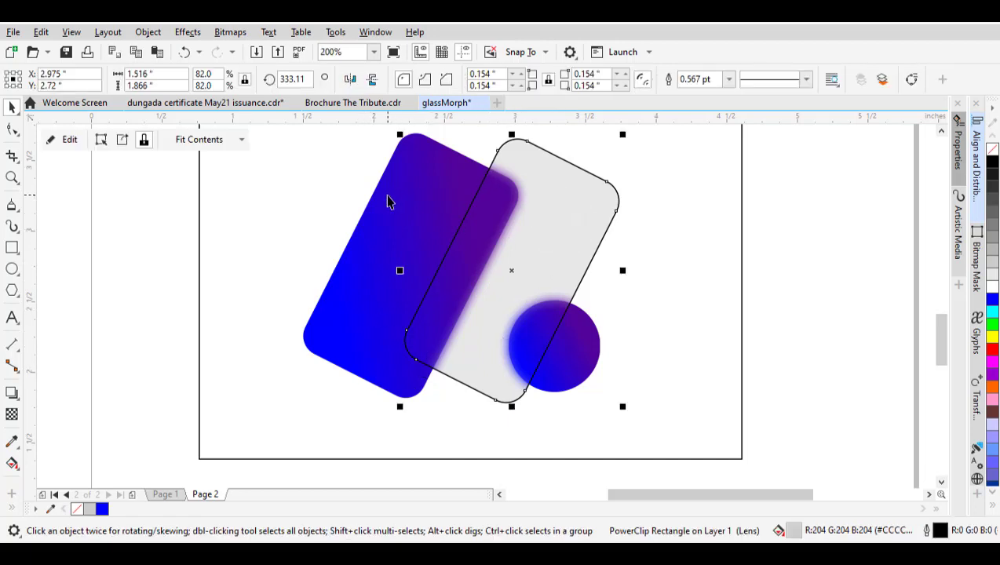
pyautogui.moveTo(387, 201); pyautogui.dragTo(277, 194)
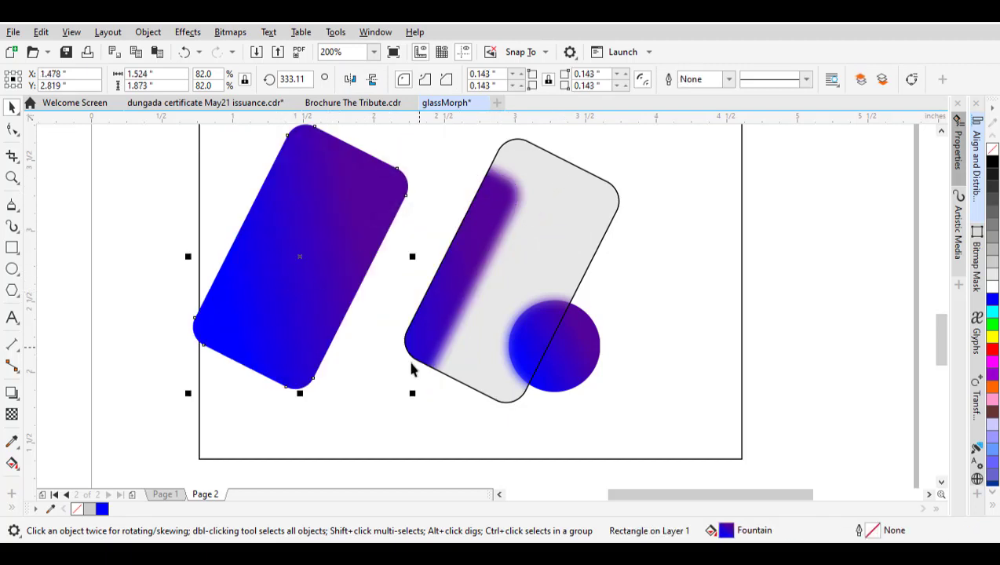
pyautogui.hotkey('ctrl', 'z')
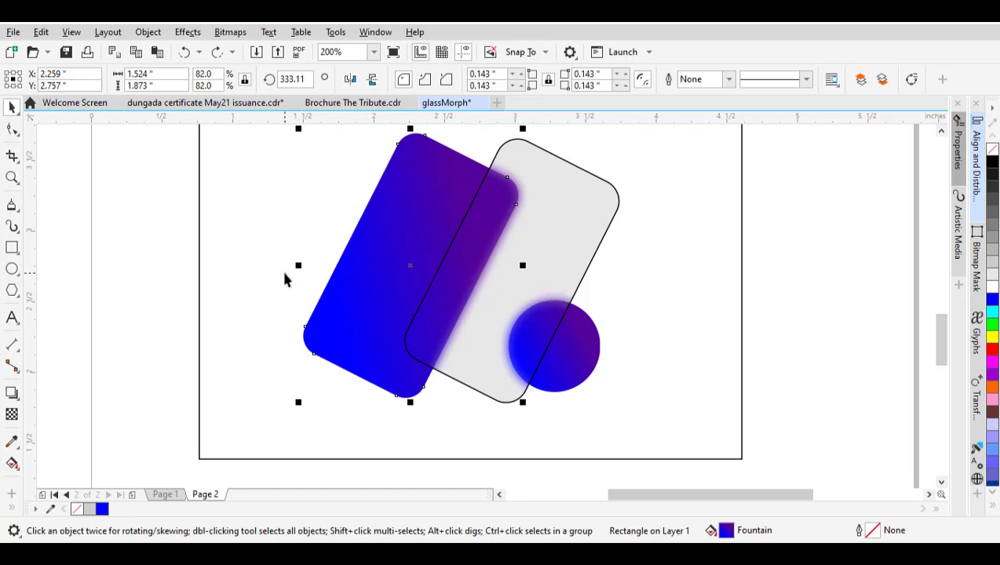
pyautogui.click(280, 267)
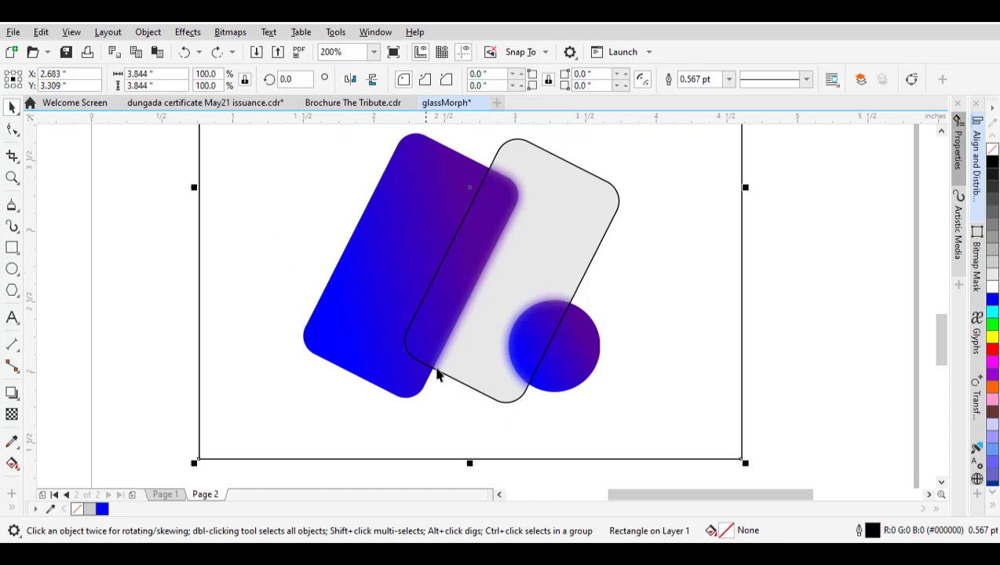
# Trim the original gradient rectangle with the grey PowerClip rectangle to remove the overlapping part
pyautogui.click(579, 204)
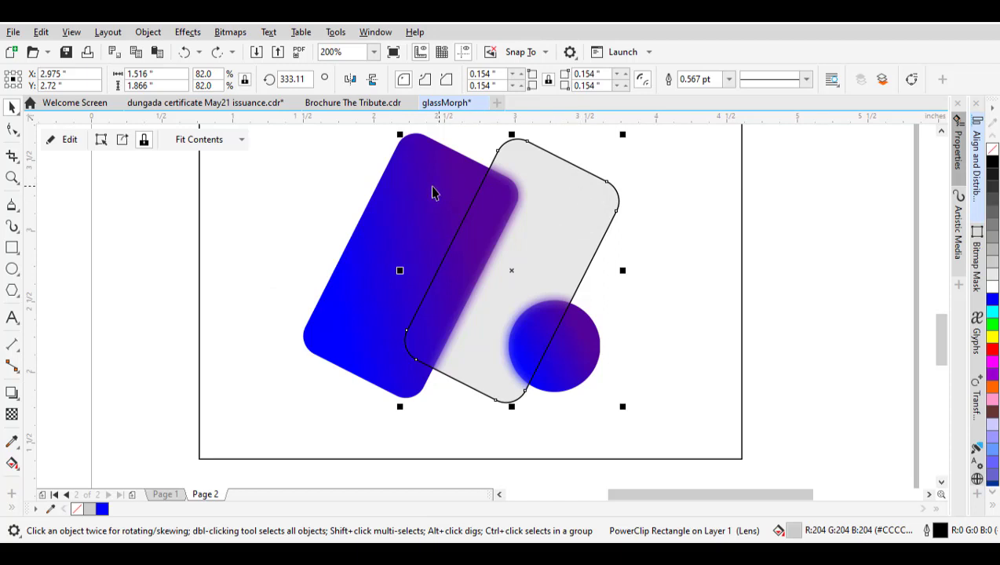
pyautogui.keyDown('shift'); pyautogui.click(394, 186); pyautogui.keyUp('shift')
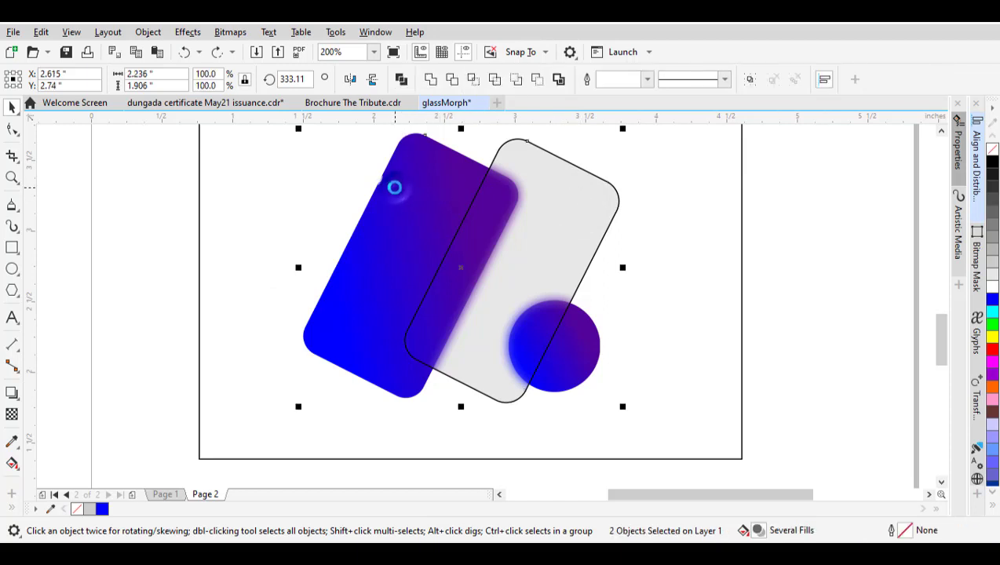
pyautogui.click(453, 82)
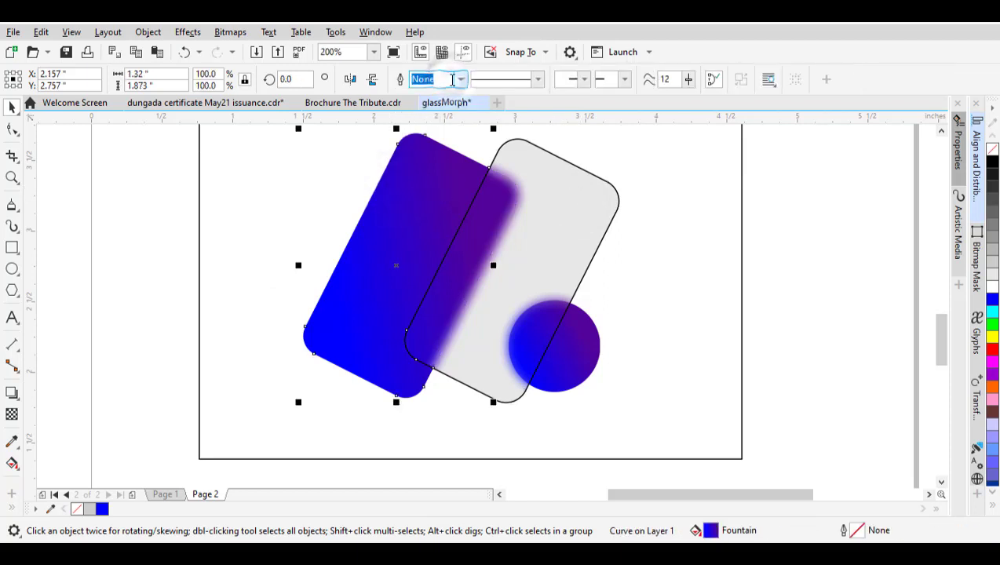
pyautogui.click(617, 249)
# Trim the original gradient circle with the grey PowerClip rectangle to remove the overlapping part
pyautogui.click(564, 216)
pyautogui.keyDown('shift'); pyautogui.click(584, 360); pyautogui.keyUp('shift')
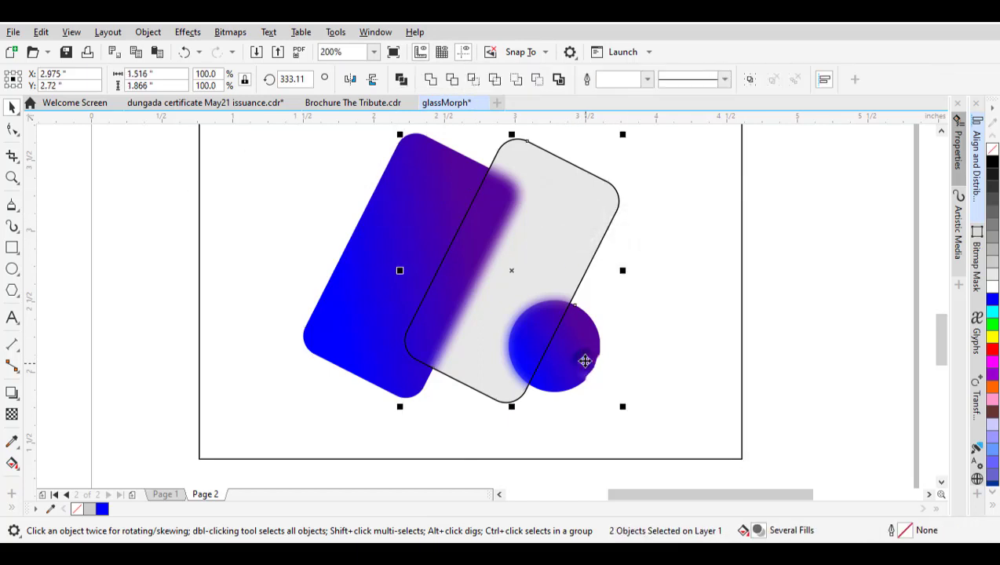
pyautogui.click(453, 81)
pyautogui.click(803, 343)
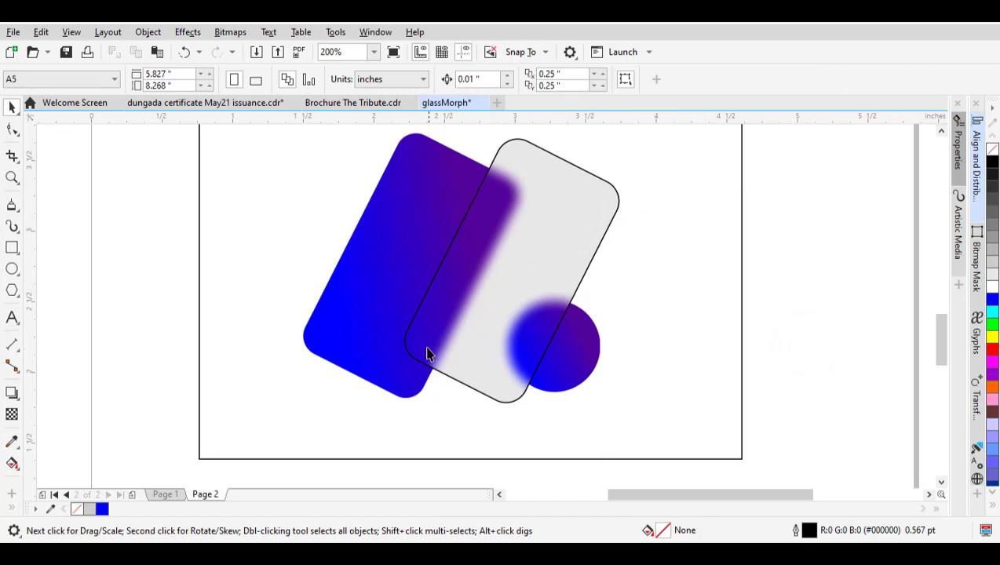
pyautogui.scroll(2, 427, 354)
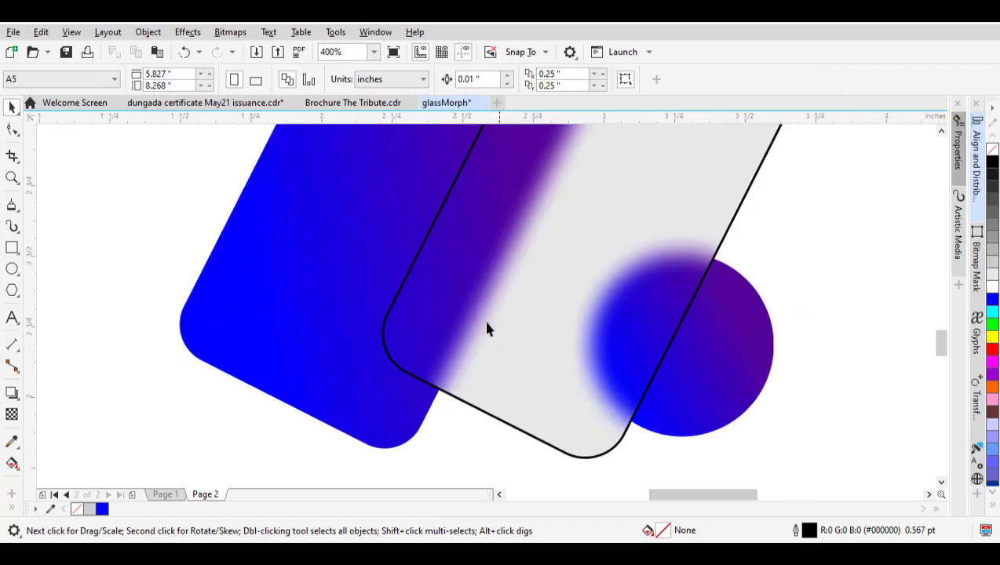
pyautogui.scroll(-2, 452, 379)
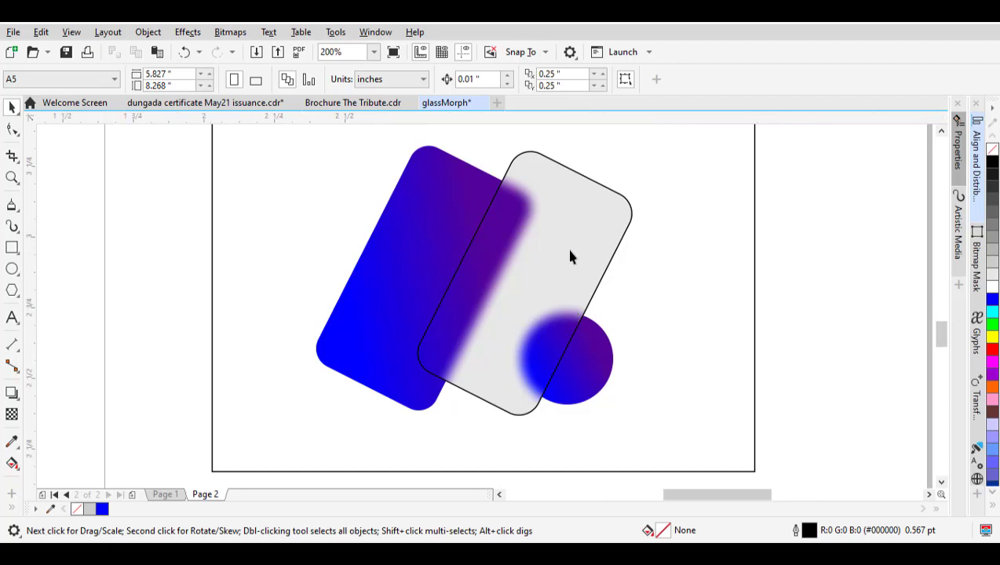
pyautogui.scroll(2, 570, 252)
pyautogui.scroll(-2, 569, 252)
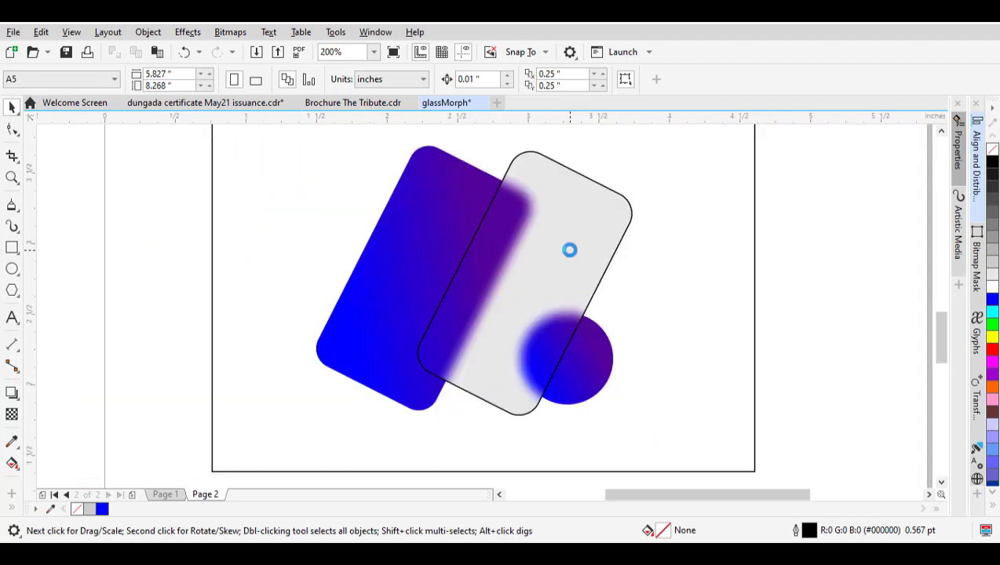
pyautogui.scroll(4, 561, 174)
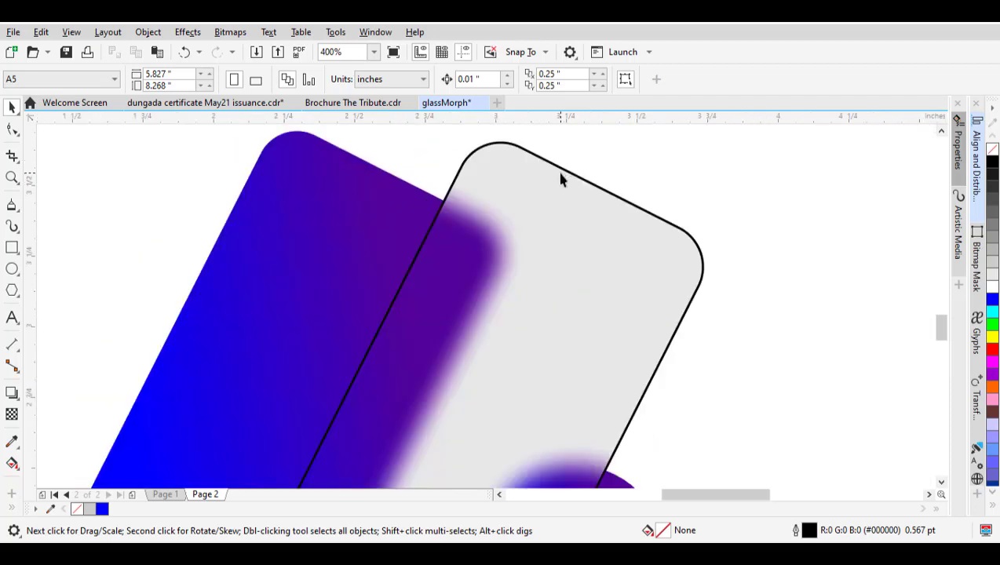
pyautogui.scroll(-4, 561, 179)
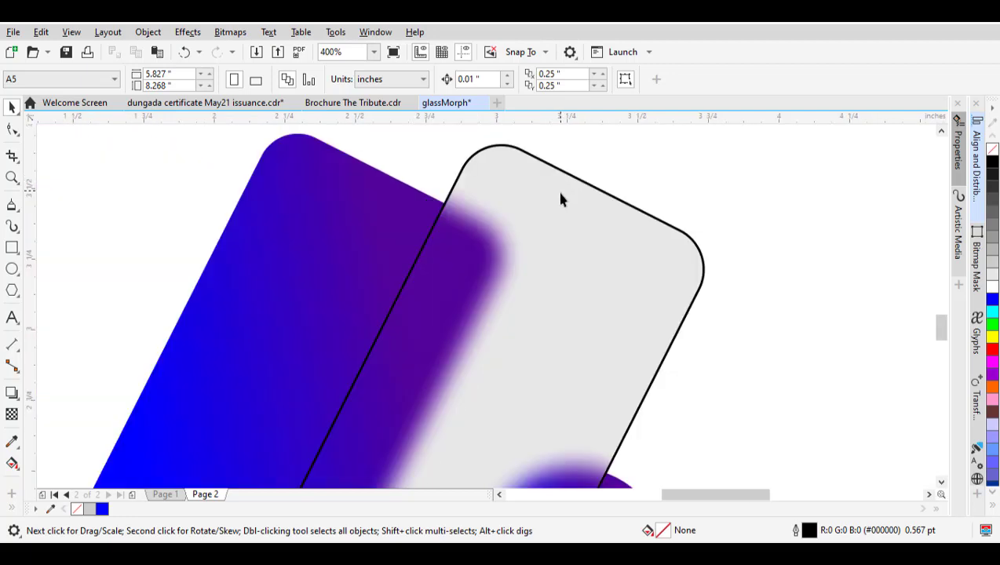
# Set the grey PowerClip rectangle's outline width to 0.75 pt and convert the outline to an object
pyautogui.click(560, 243)
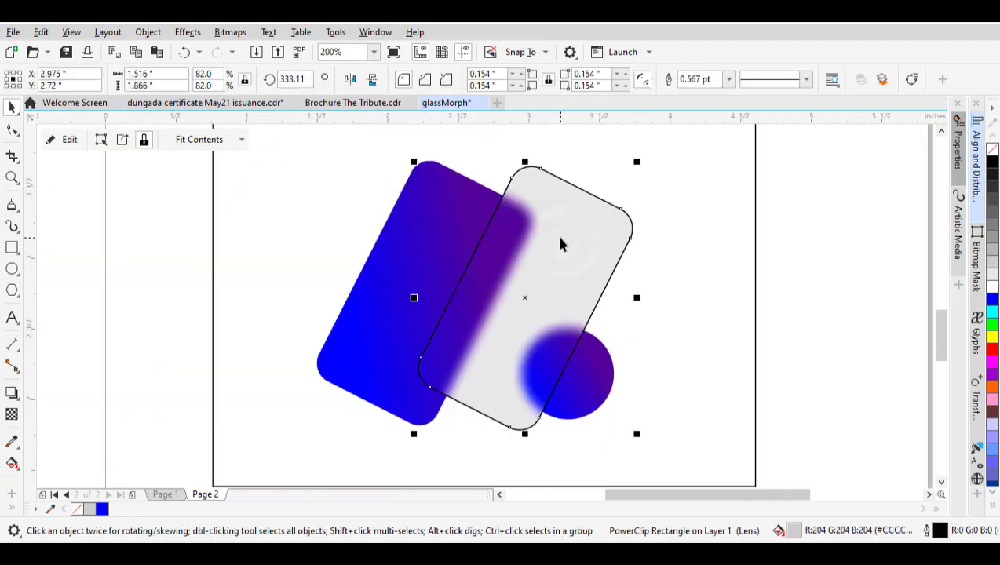
pyautogui.click(728, 79)
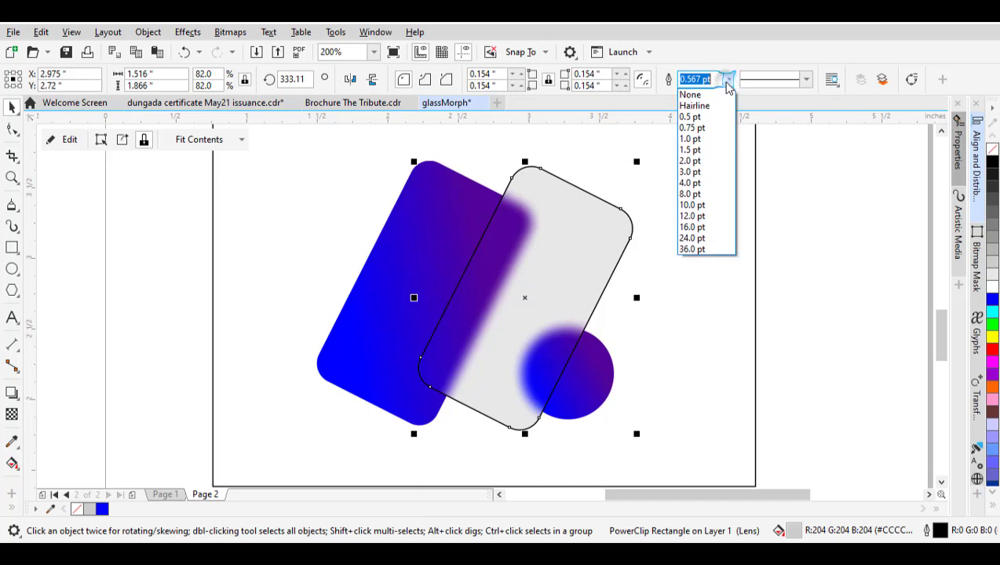
pyautogui.click(706, 129)
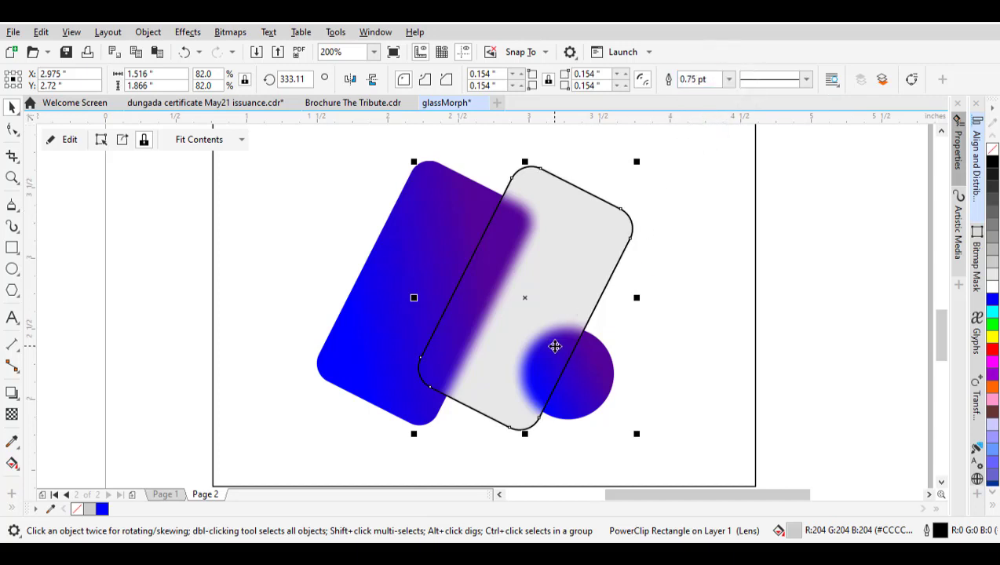
pyautogui.hotkey('ctrl', 'shift', 'q')
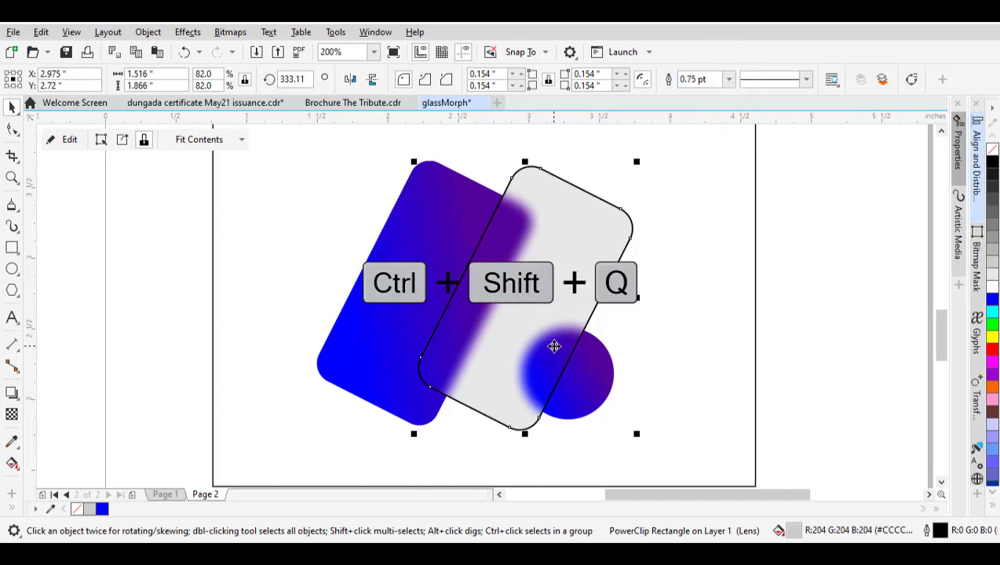
pyautogui.click(783, 245)
# Move the converted outline object off the grey rectangle to check that it is separate, and undo the move
pyautogui.scroll(2, 444, 318)
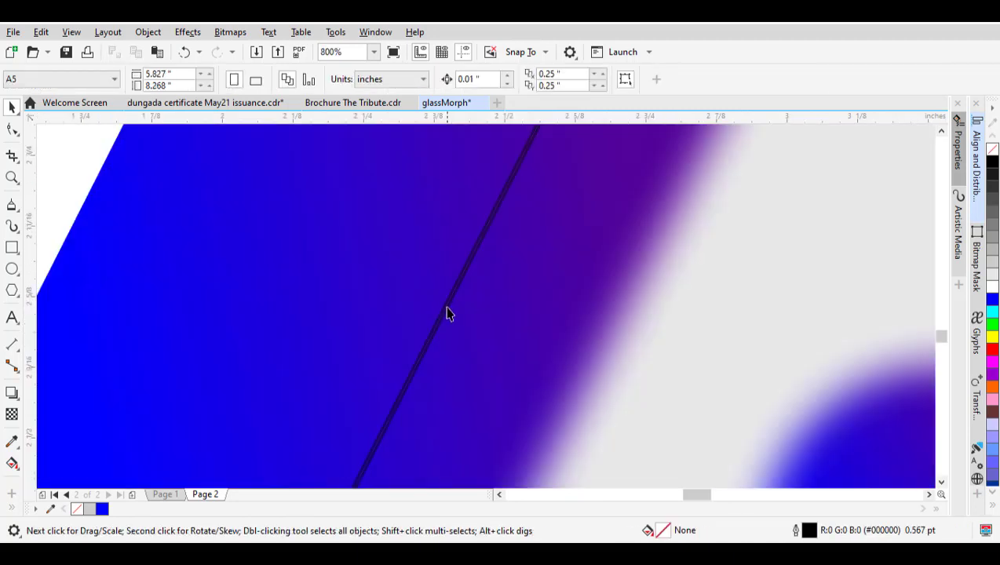
pyautogui.scroll(2, 442, 310)
pyautogui.click(457, 297)
pyautogui.scroll(-3, 459, 296)
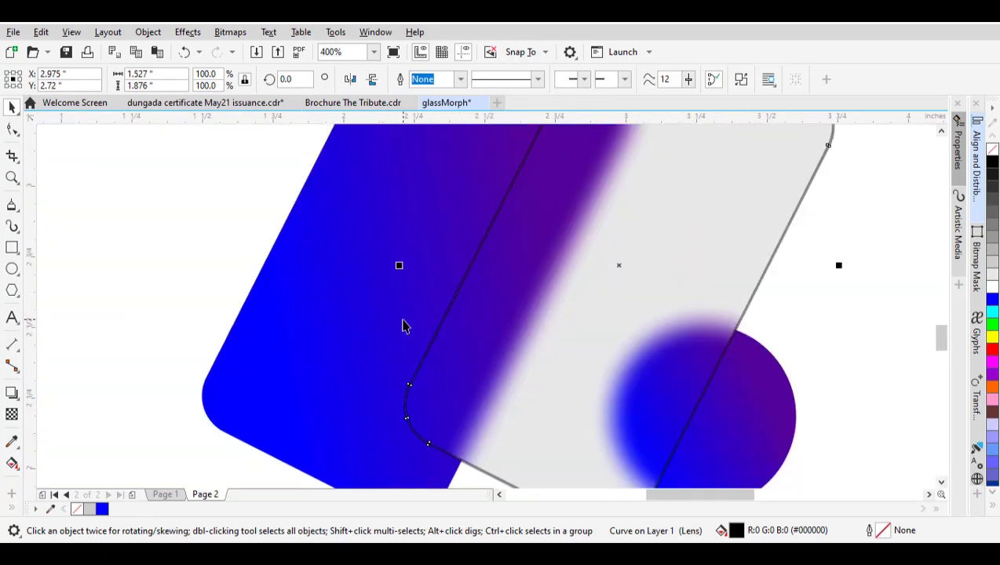
pyautogui.moveTo(460, 288); pyautogui.dragTo(395, 288)
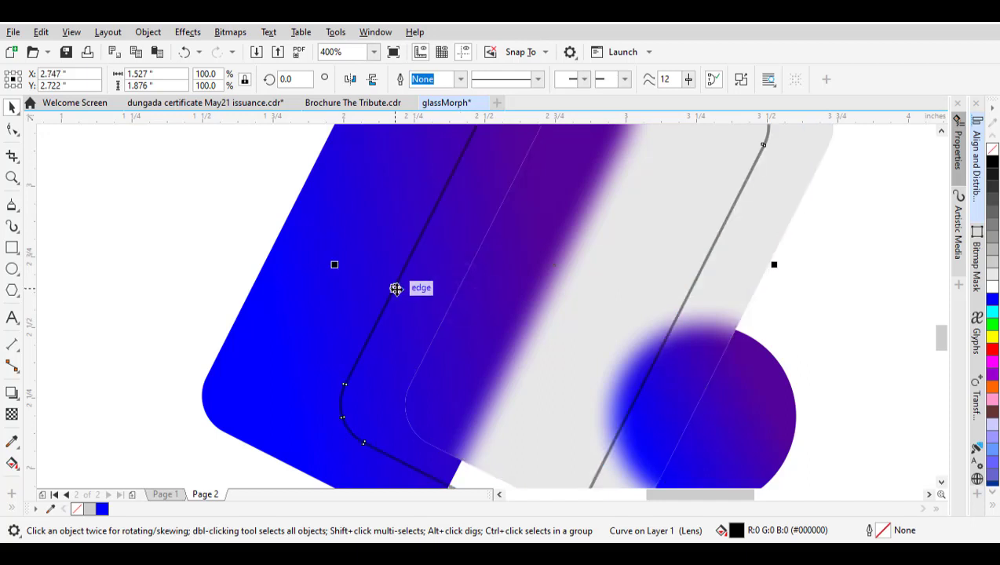
pyautogui.hotkey('ctrl', 'z')
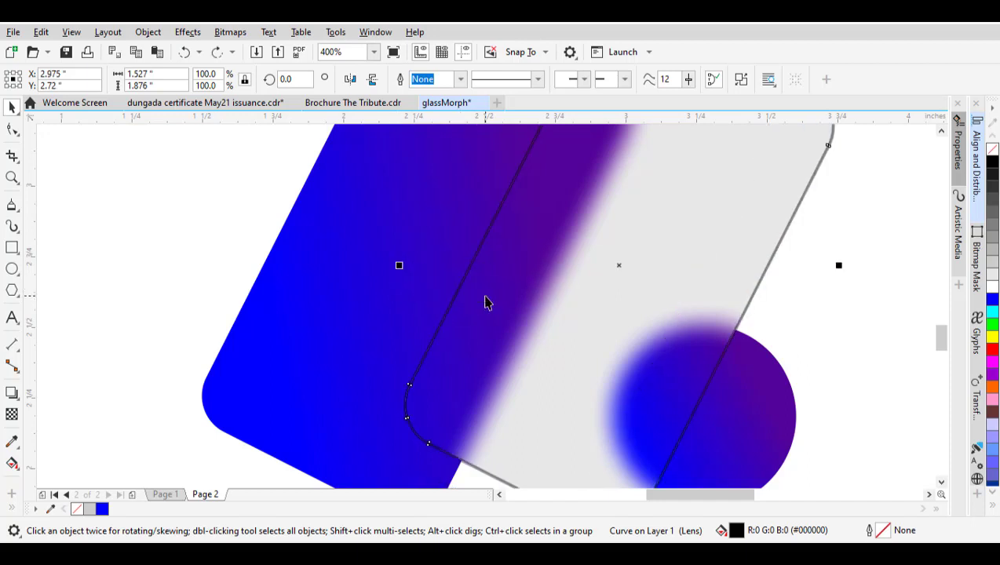
# Fill the converted outline object of the glass rectangle with white
pyautogui.scroll(-3, 486, 298)
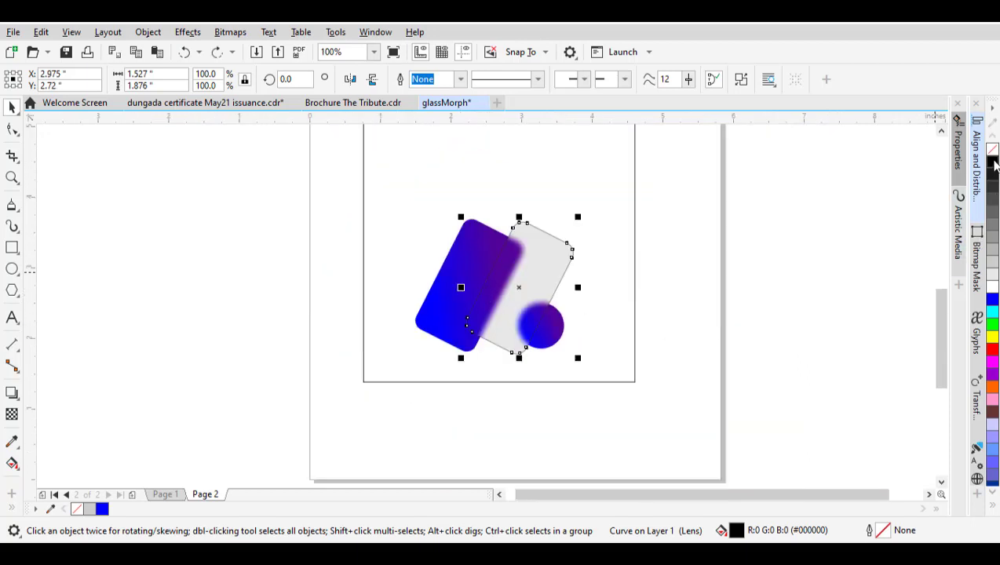
pyautogui.scroll(3, 490, 283)
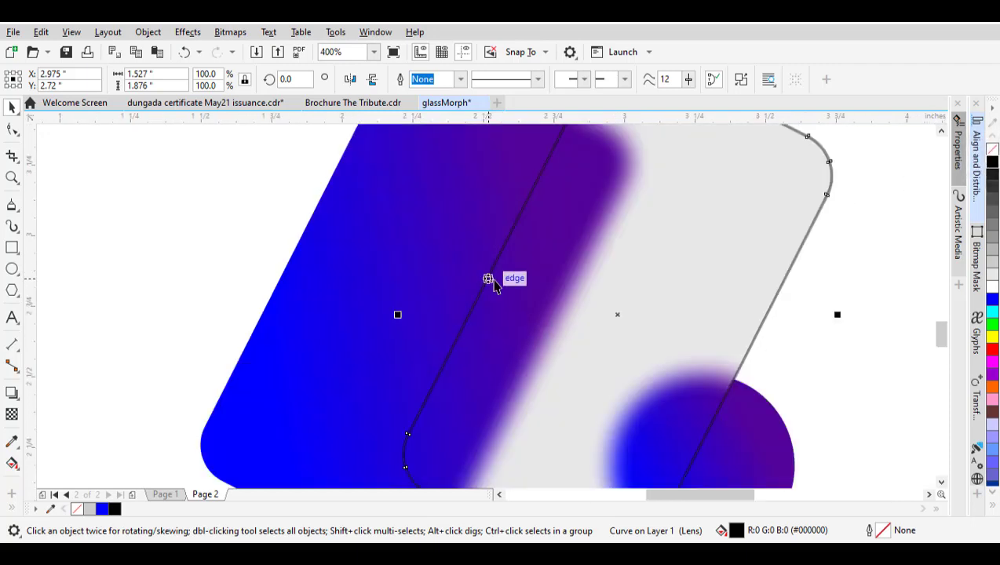
pyautogui.scroll(-1, 518, 304)
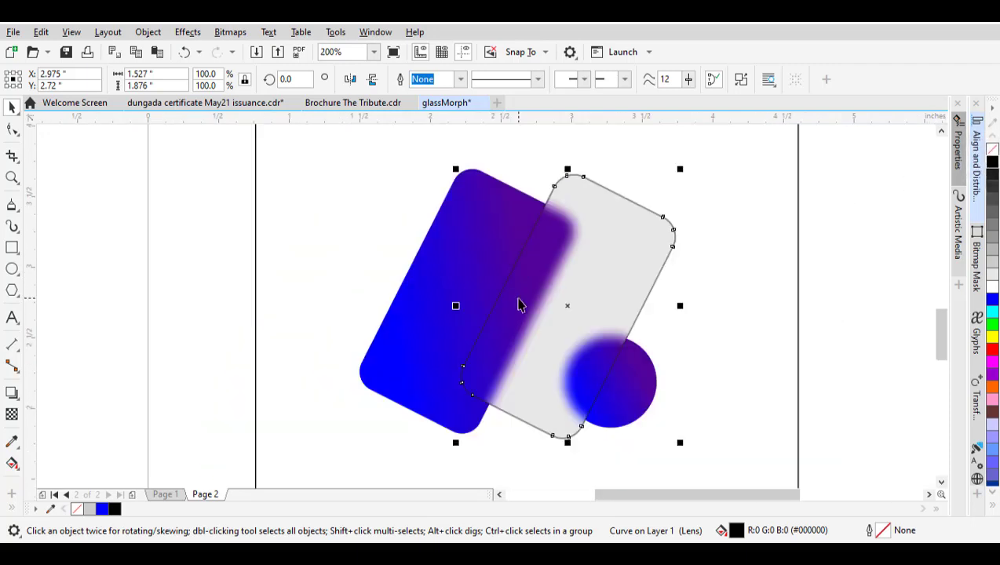
pyautogui.rightClick(992, 287)
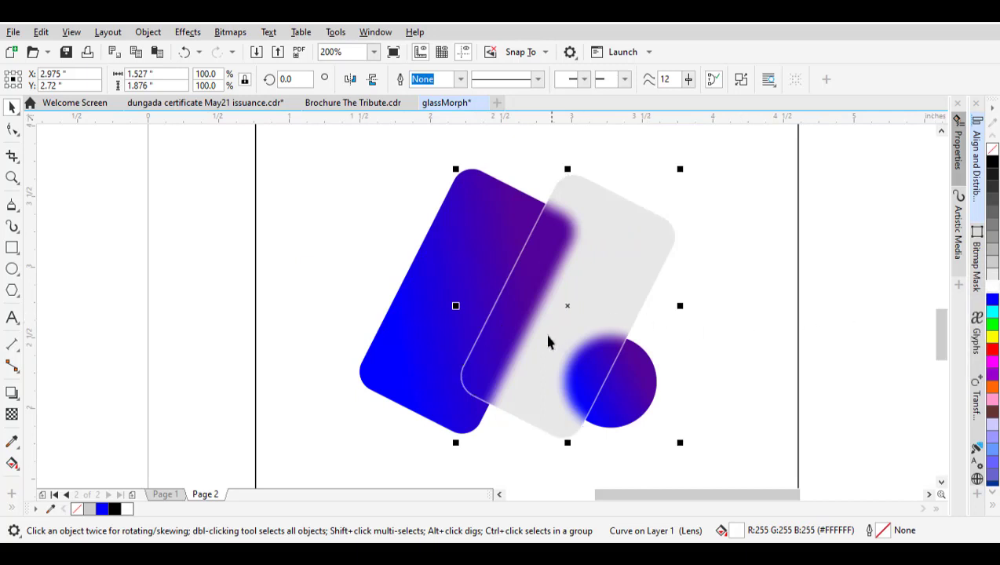
# Examine the white outline up close where it crosses the gradient rectangle and the circle
pyautogui.scroll(4, 484, 381)
pyautogui.scroll(1, 499, 350)
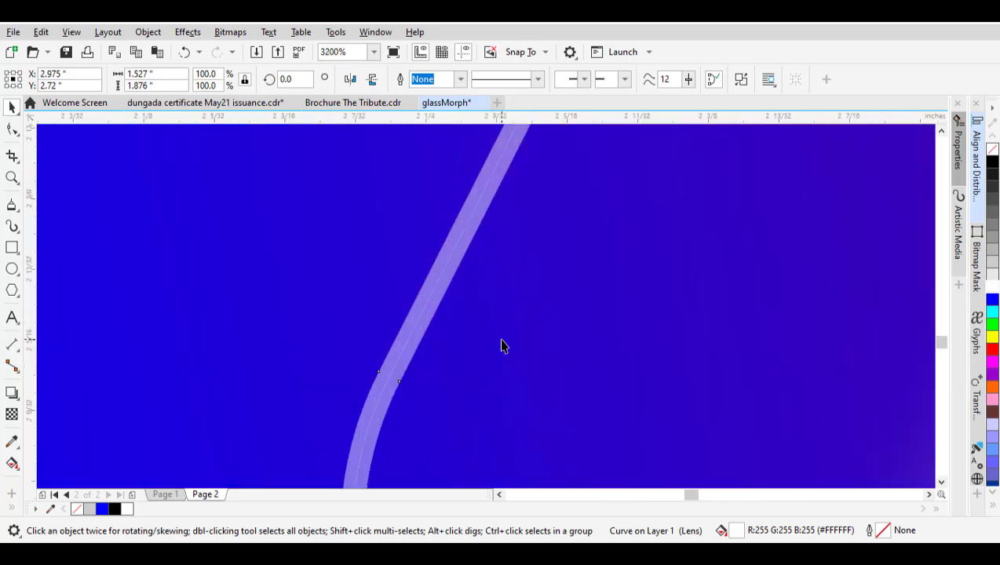
pyautogui.scroll(-1, 487, 314)
pyautogui.scroll(-4, 477, 287)
pyautogui.scroll(-1, 484, 279)
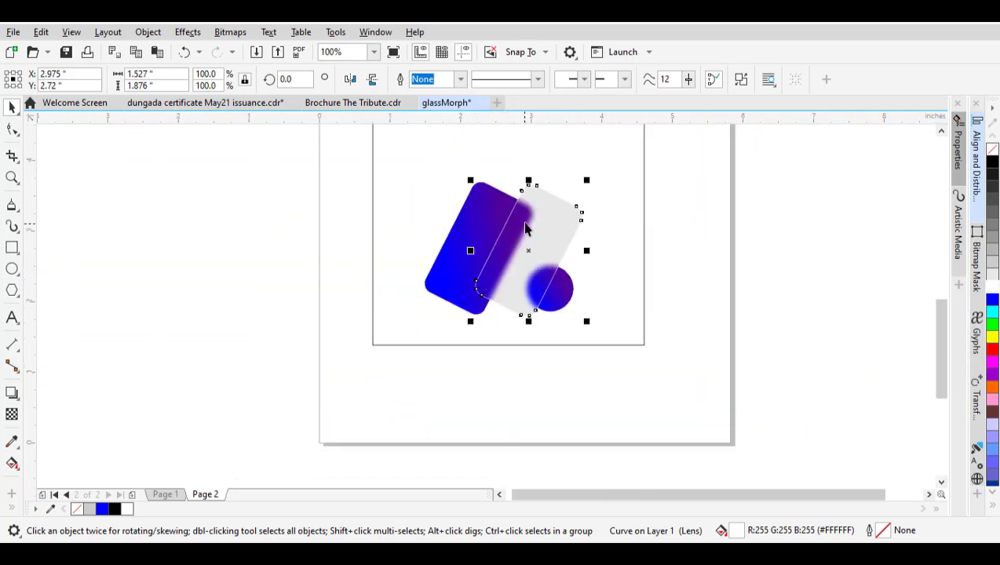
pyautogui.scroll(1, 471, 251)
pyautogui.scroll(3, 571, 350)
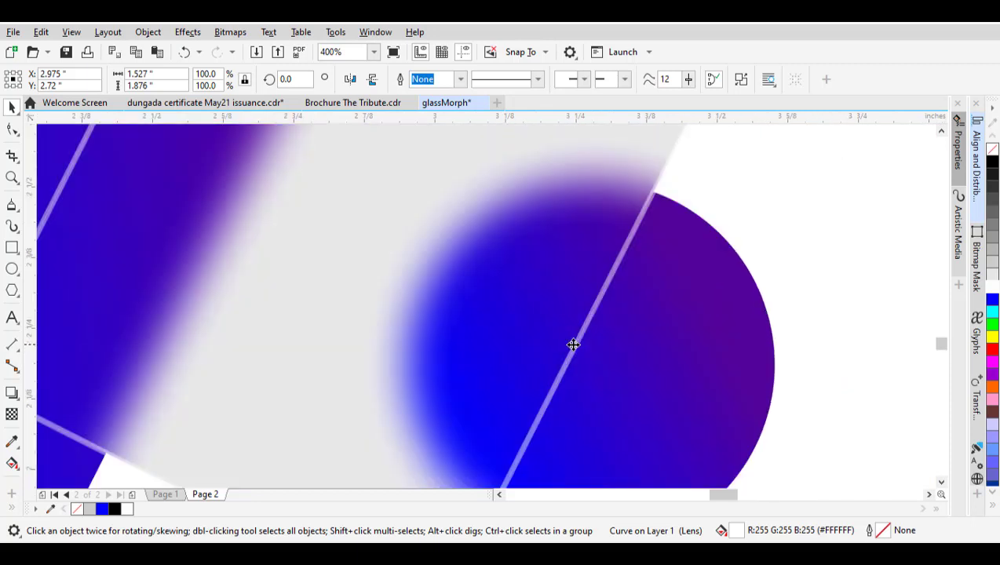
pyautogui.scroll(-2, 598, 304)
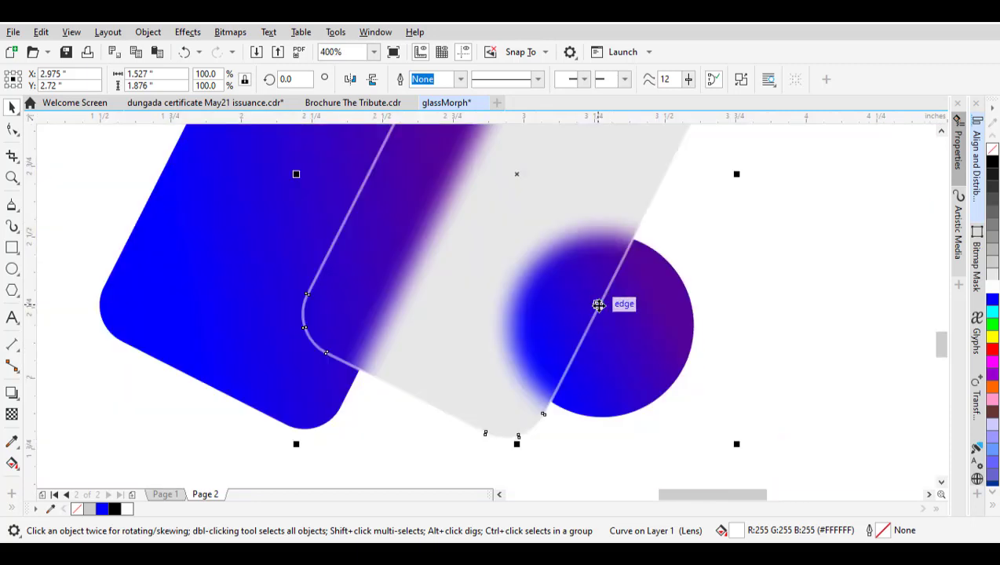
pyautogui.scroll(-1, 598, 305)
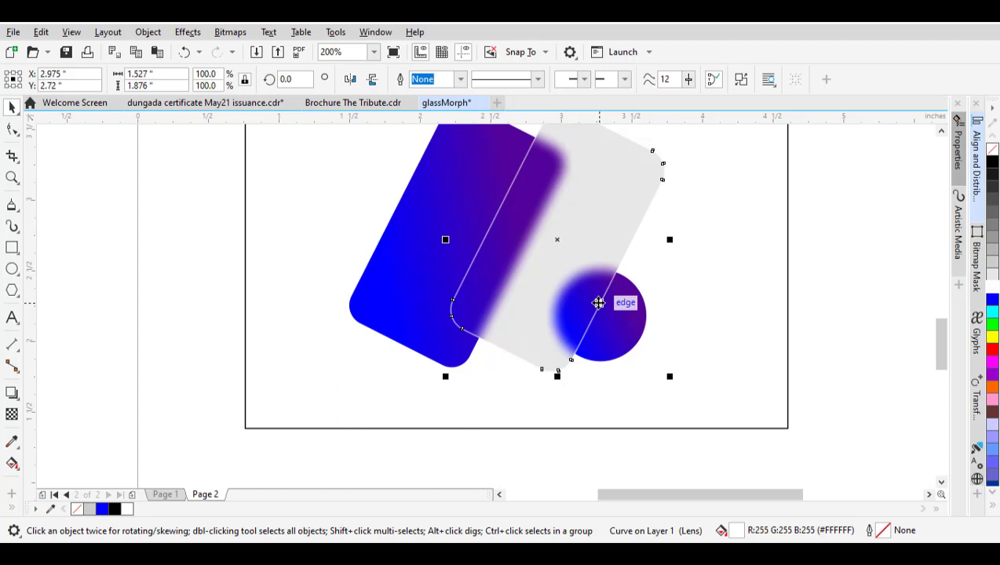
# Apply a linear fountain fill to the outline object and angle it diagonally across the glass rectangle's width
pyautogui.press('g')
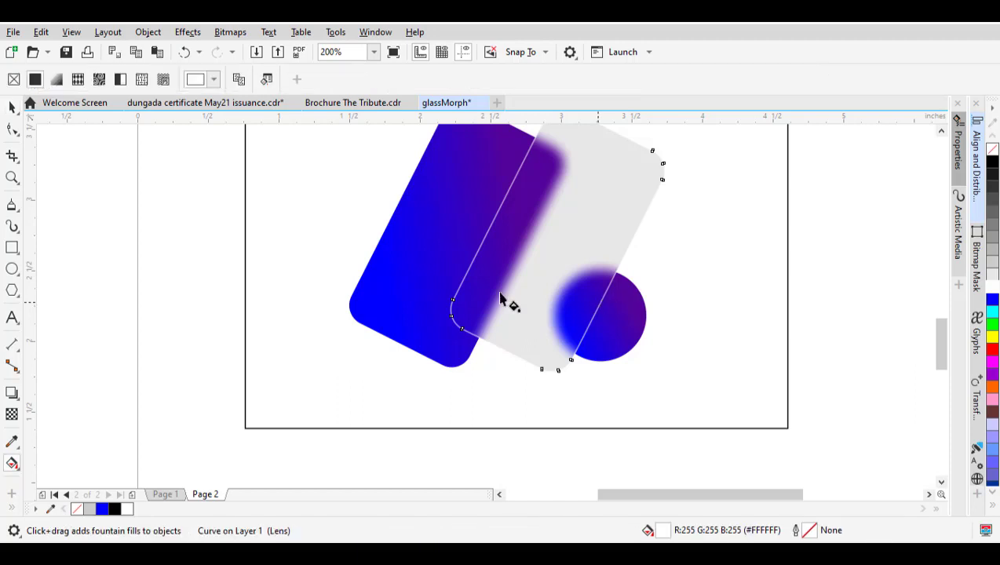
pyautogui.click(55, 80)
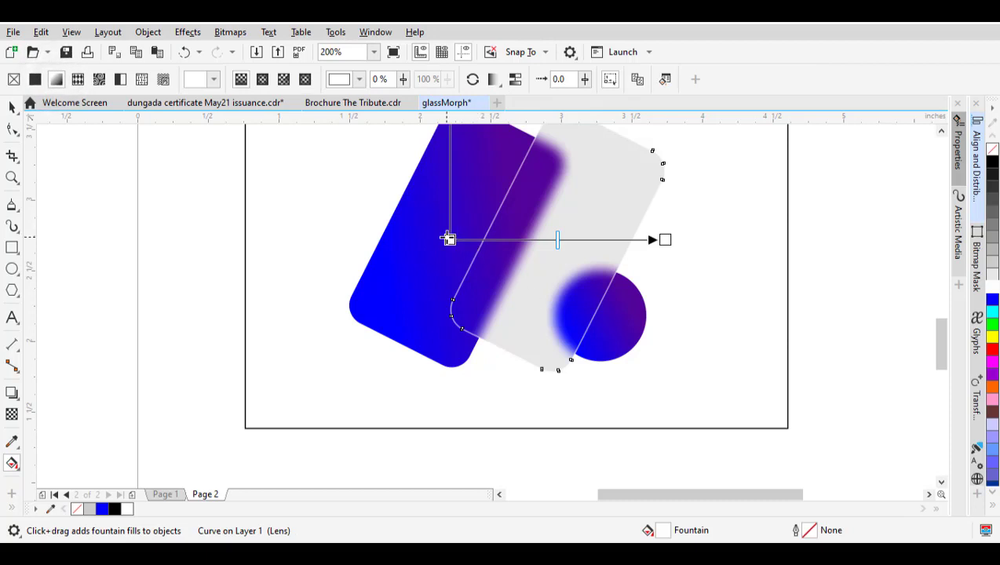
pyautogui.moveTo(448, 239); pyautogui.dragTo(485, 173)
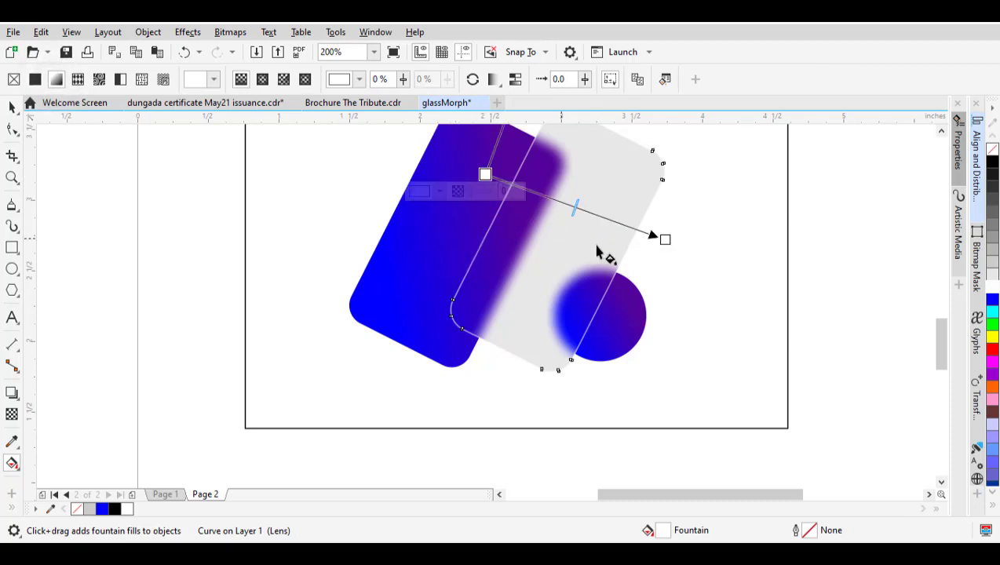
pyautogui.moveTo(665, 240); pyautogui.dragTo(648, 266)
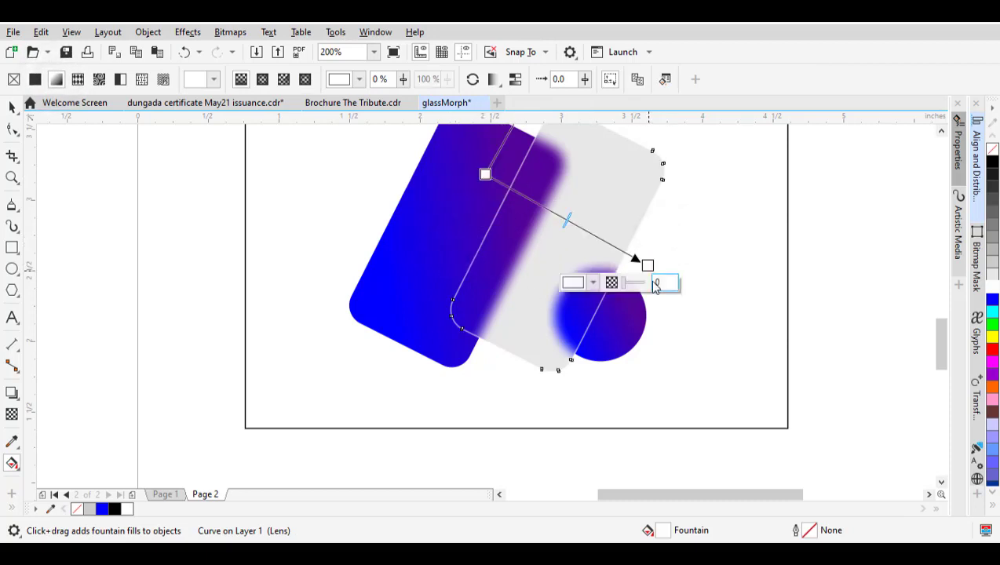
# Set the end colour of the outline's fountain fill to grey #828282 and leave fill editing
pyautogui.click(575, 284)
pyautogui.click(570, 422)
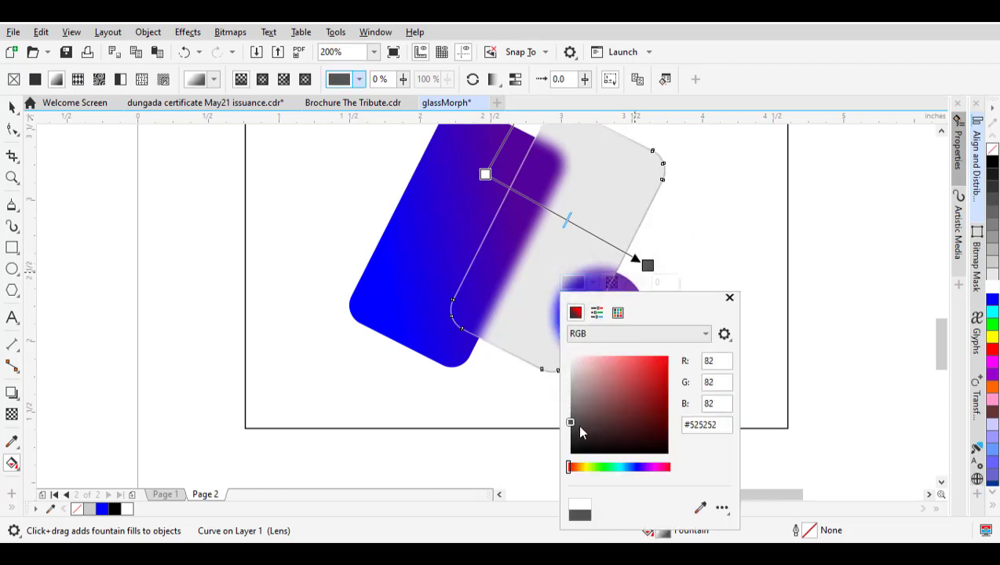
pyautogui.moveTo(571, 424); pyautogui.dragTo(571, 404)
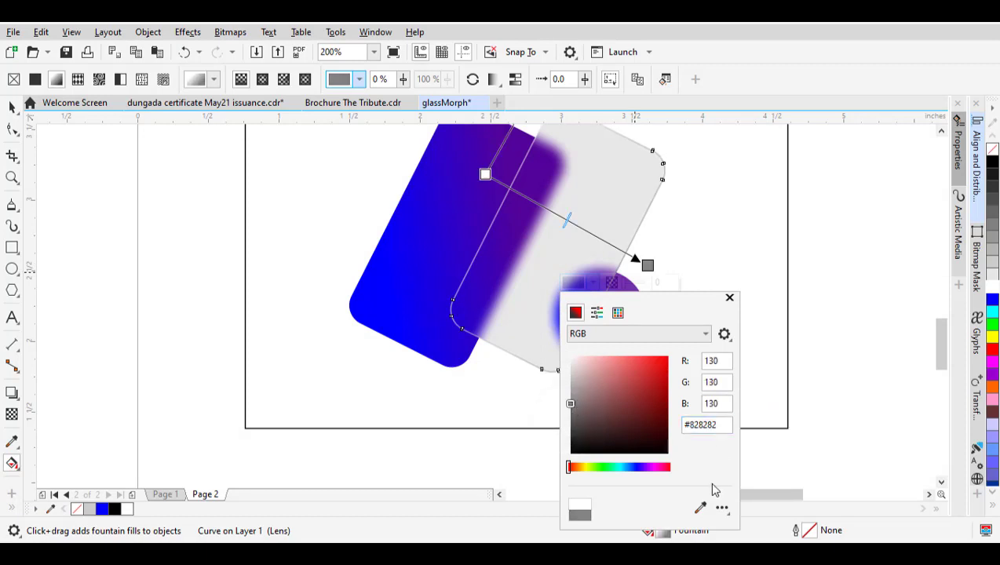
pyautogui.click(728, 298)
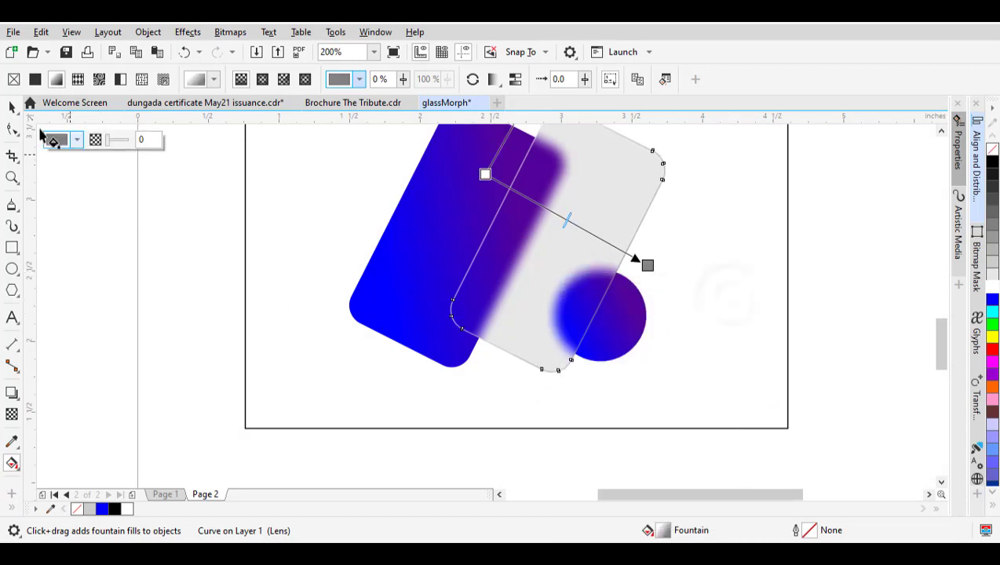
pyautogui.click(11, 107)
pyautogui.click(674, 335)
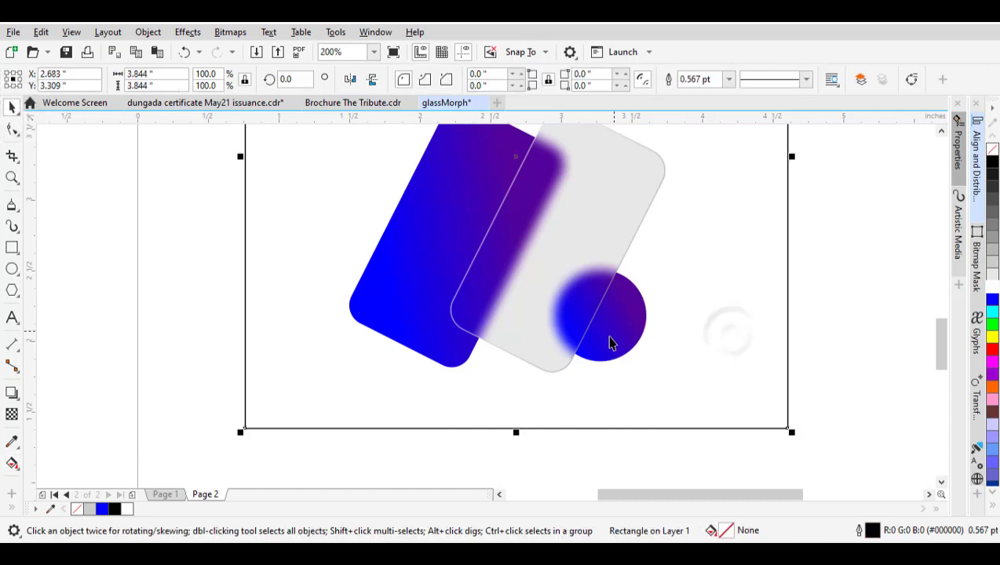
# Inspect the gradient outline around the glass rectangle at several magnifications with nothing selected
pyautogui.scroll(-2, 609, 339)
pyautogui.scroll(3, 544, 313)
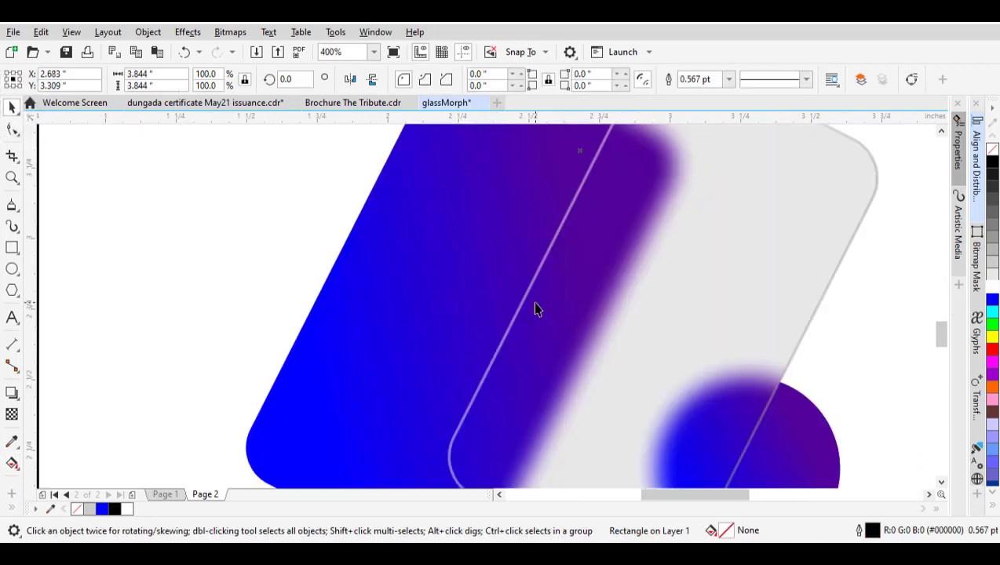
pyautogui.scroll(-2, 638, 240)
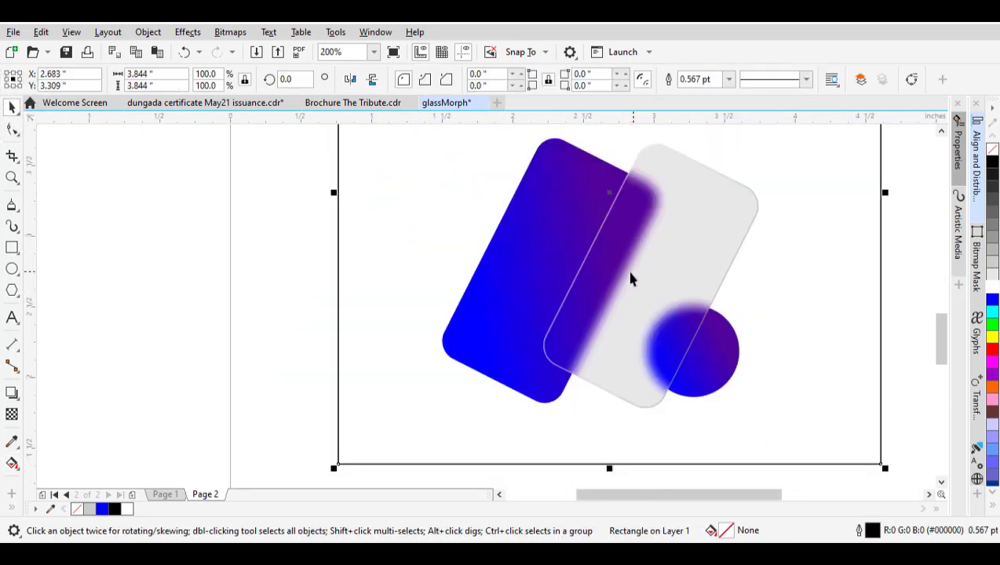
pyautogui.scroll(2, 603, 242)
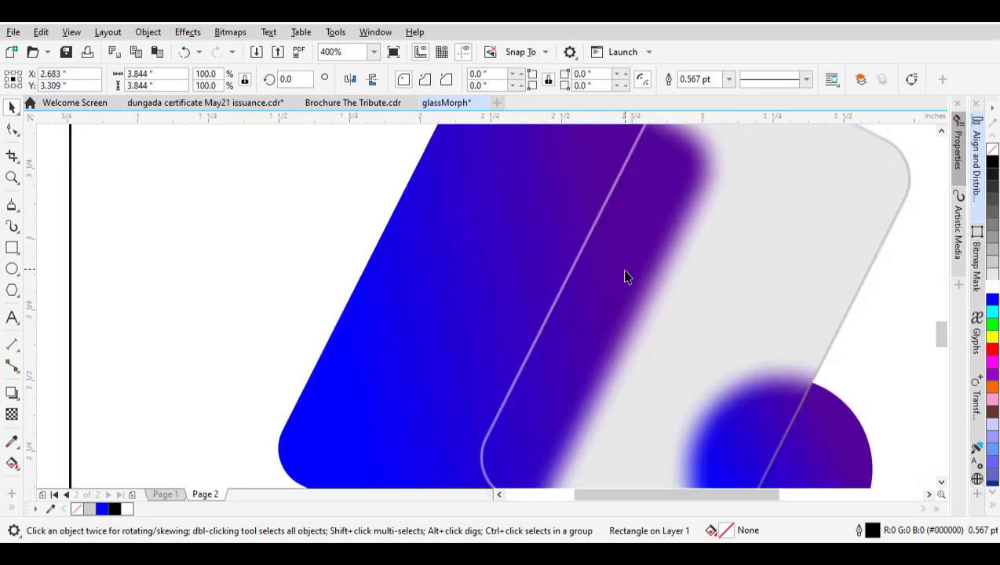
pyautogui.scroll(-1, 625, 273)
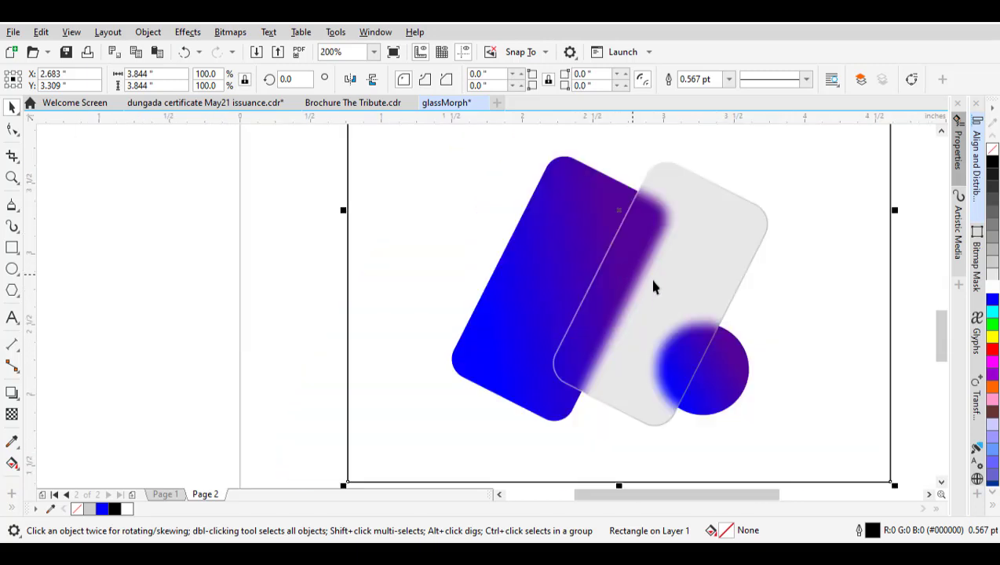
pyautogui.scroll(-1, 640, 302)
pyautogui.scroll(2, 641, 286)
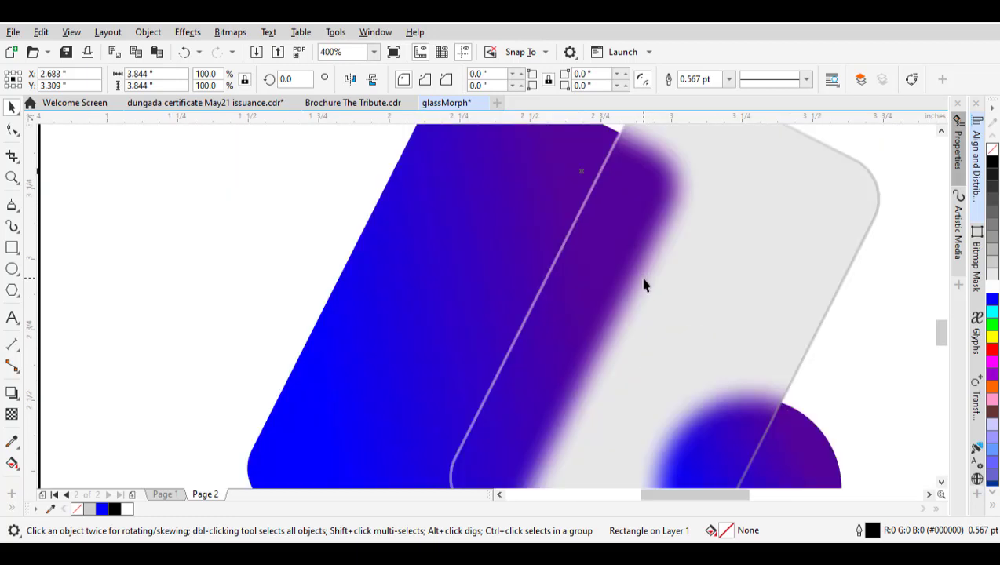
pyautogui.scroll(-2, 642, 282)
pyautogui.click(898, 306)
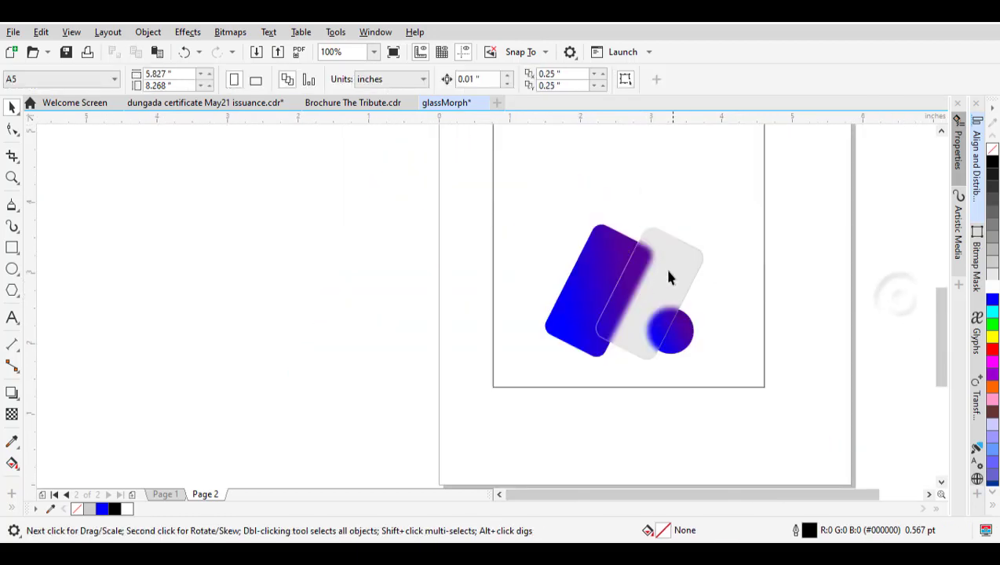
pyautogui.scroll(2, 663, 263)
pyautogui.scroll(-2, 660, 260)
pyautogui.click(648, 271)
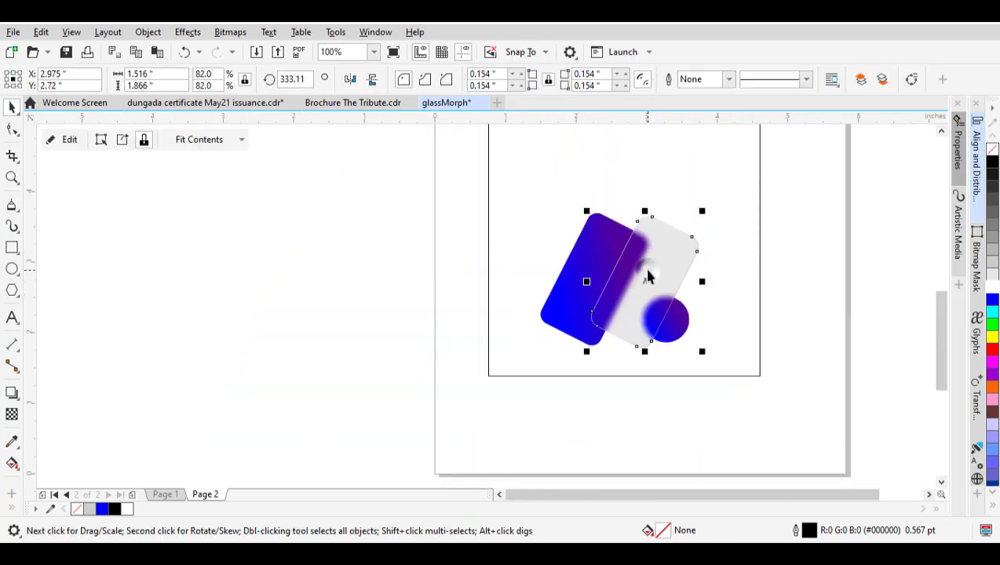
pyautogui.hotkey('ctrl', 'c')
pyautogui.hotkey('ctrl', 'v')
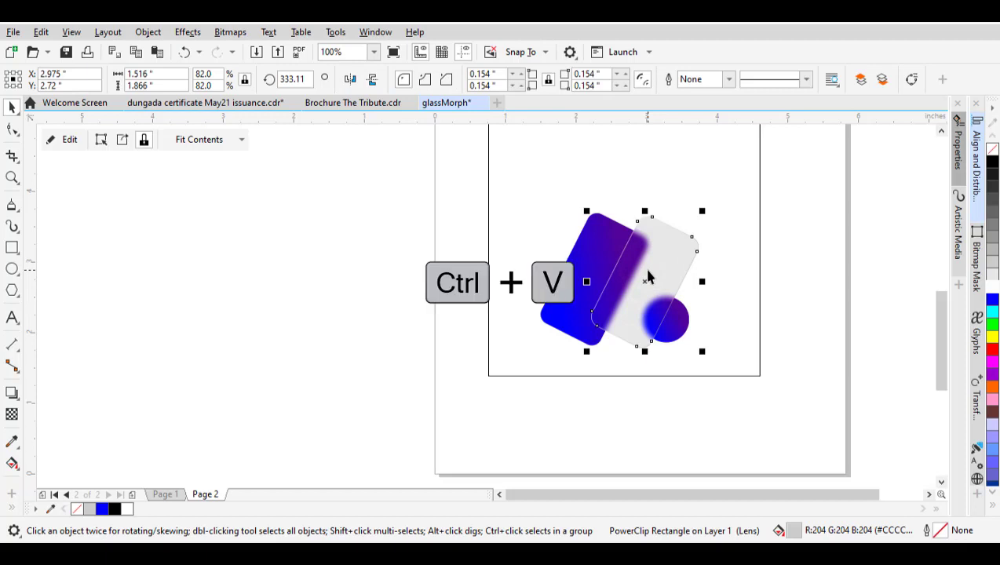
pyautogui.scroll(2, 648, 274)
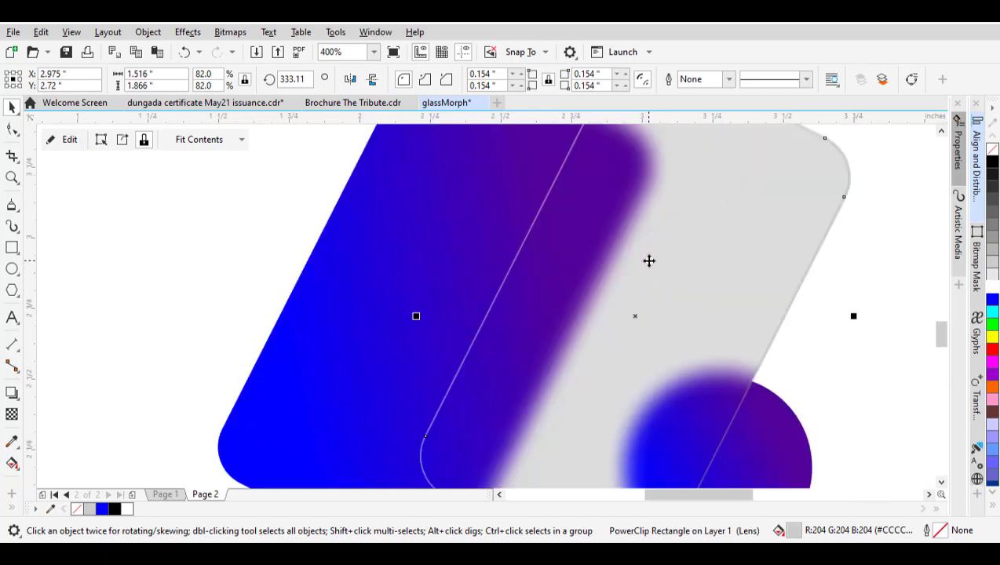
pyautogui.hotkey('ctrl', 'z')
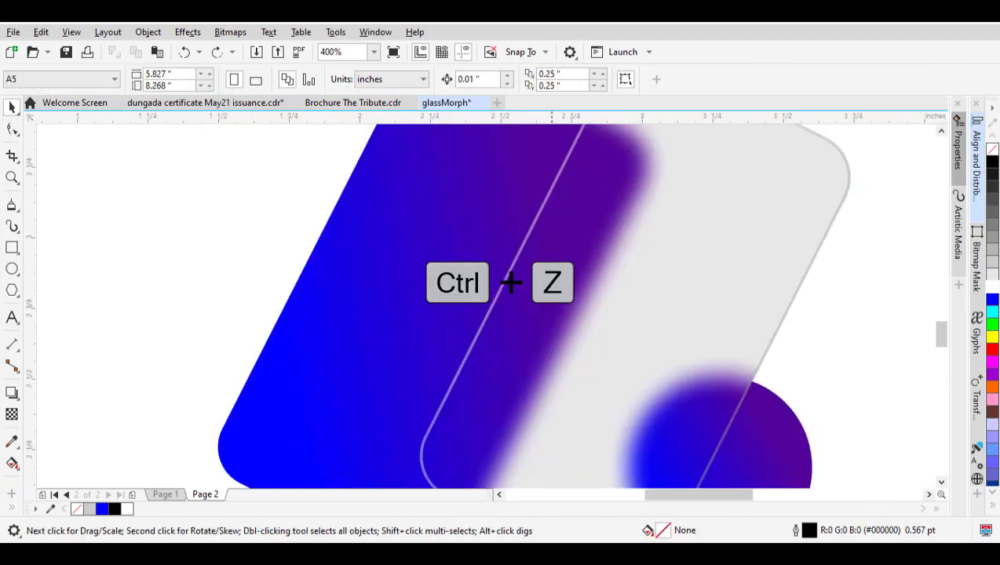
# Duplicate the gradient outline object in place and nudge the copy 0.01 inch to the right
pyautogui.click(507, 275)
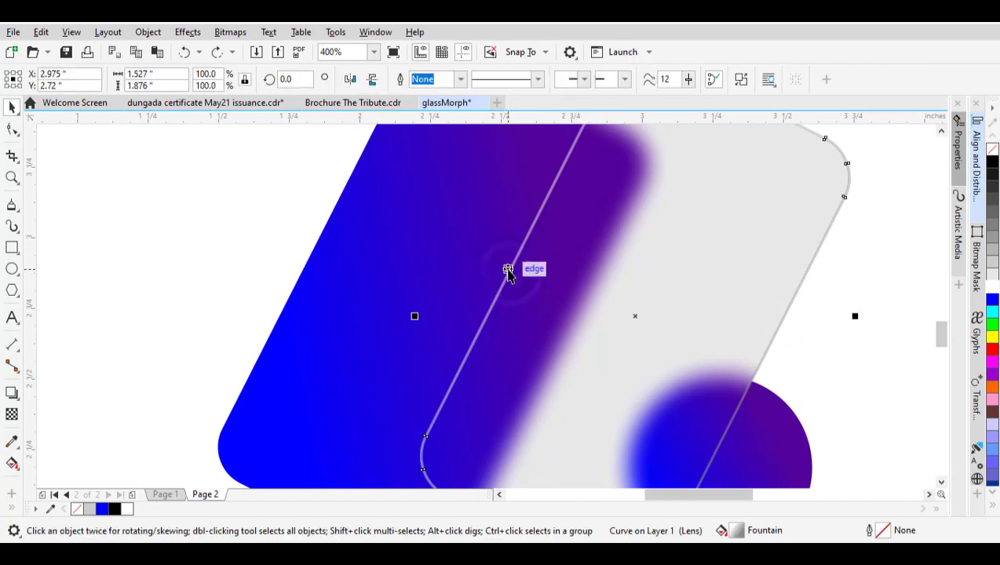
pyautogui.hotkey('ctrl', 'v')
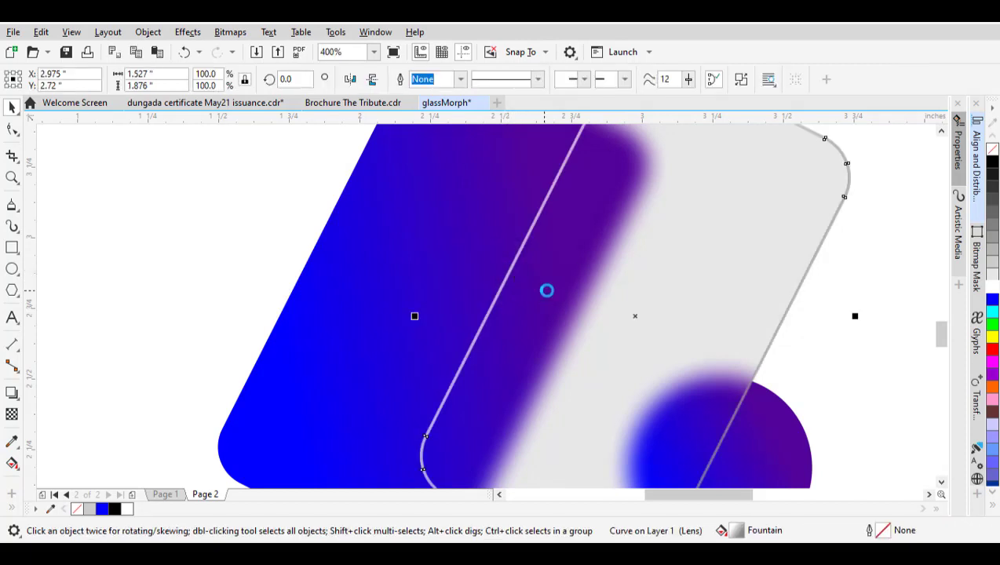
pyautogui.scroll(-2, 546, 288)
pyautogui.scroll(1, 545, 317)
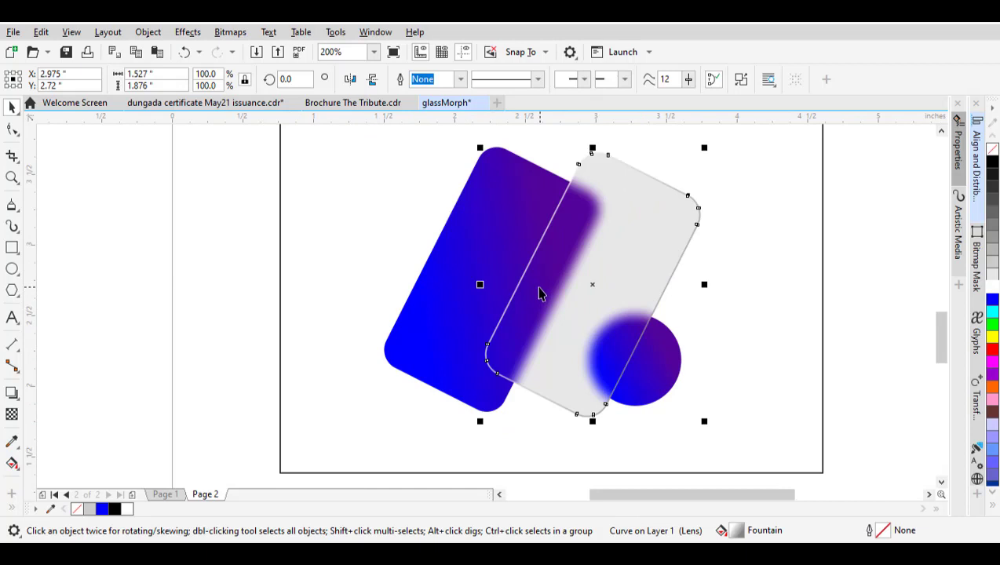
pyautogui.scroll(1, 539, 294)
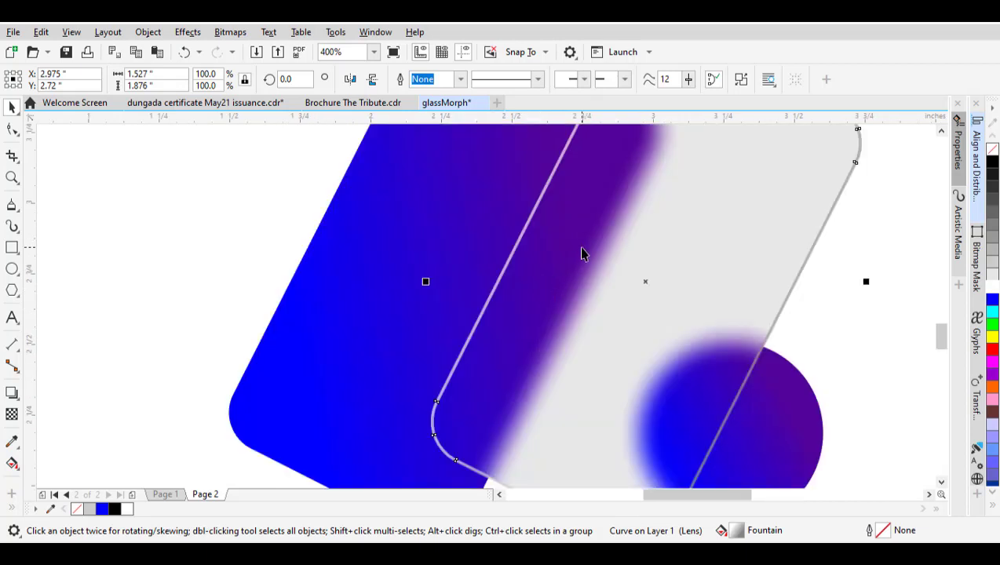
pyautogui.press('Right')
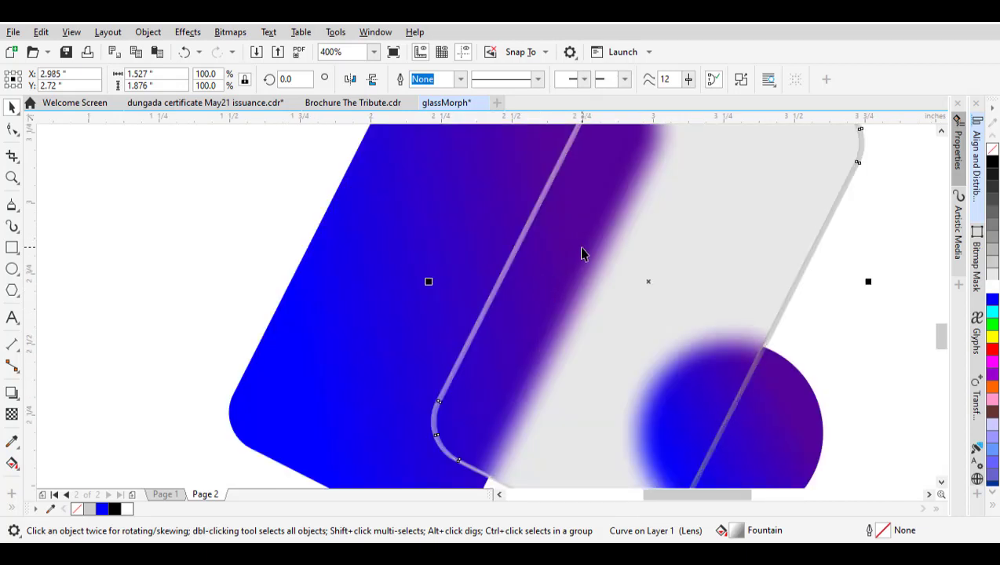
# Draw a closed four-sided shape about 1.8 by 2.4 inches, slanted over the right part of the glass rectangle
pyautogui.scroll(-1, 582, 252)
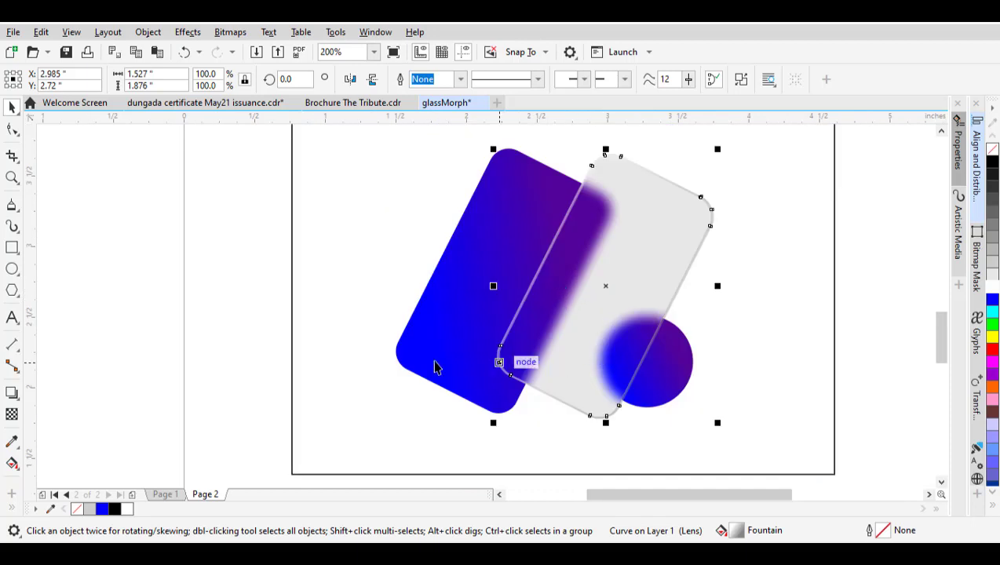
pyautogui.click(12, 205)
pyautogui.click(672, 151)
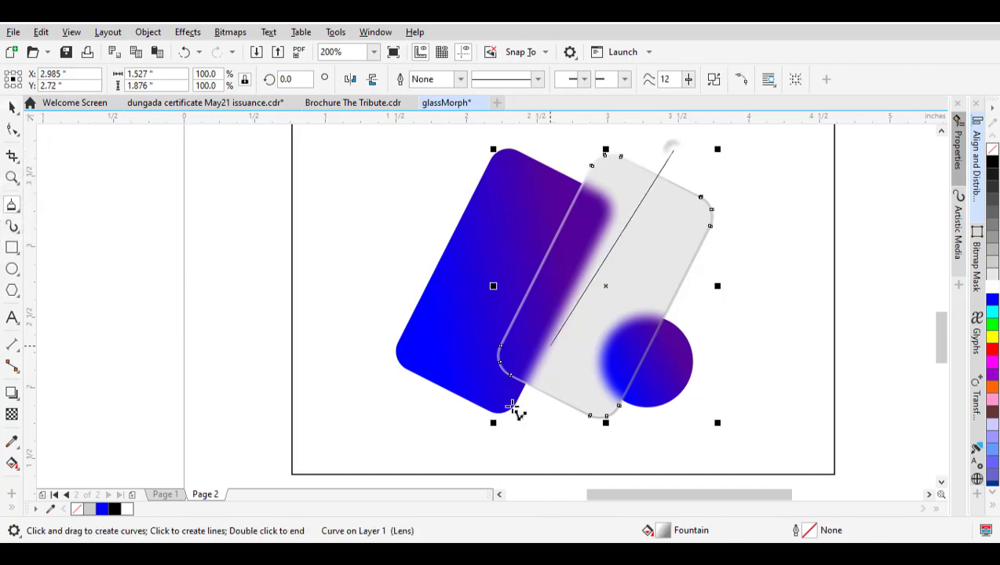
pyautogui.click(536, 444)
pyautogui.click(660, 487)
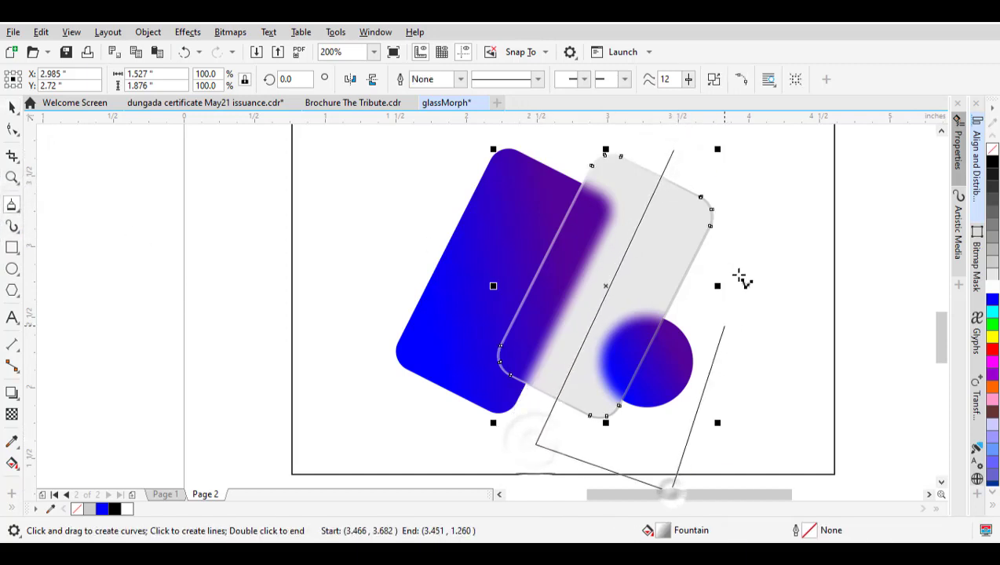
pyautogui.click(789, 203)
pyautogui.click(673, 151)
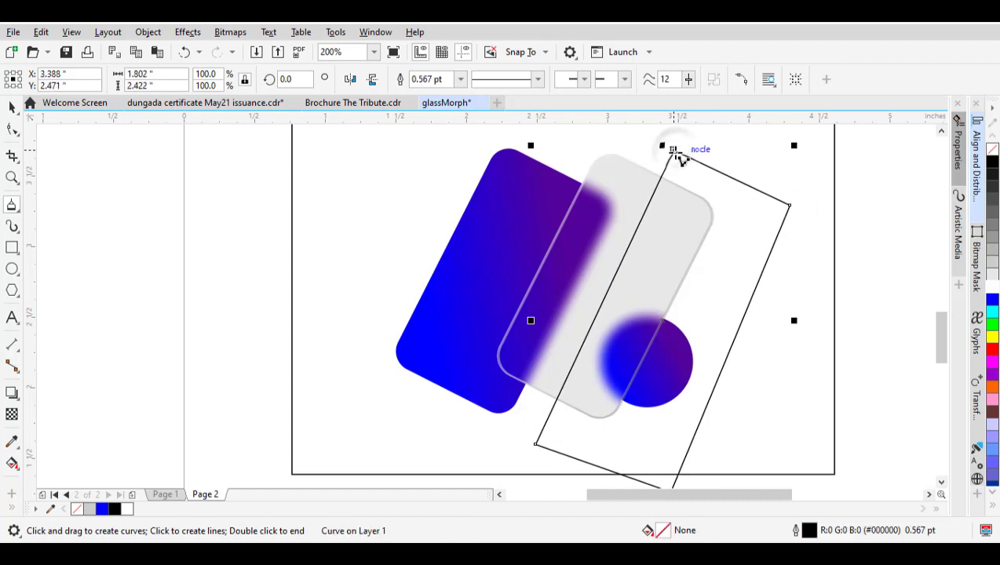
pyautogui.press('space')
# Trim the duplicated gradient outline with the four-sided shape, and delete that shape
pyautogui.scroll(3, 723, 261)
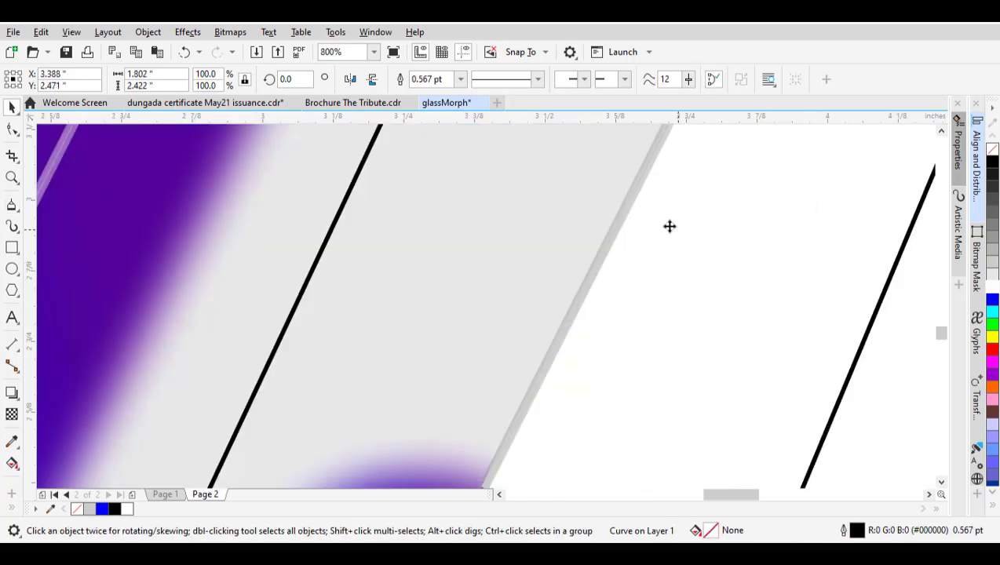
pyautogui.keyDown('shift'); pyautogui.click(626, 215); pyautogui.keyUp('shift')
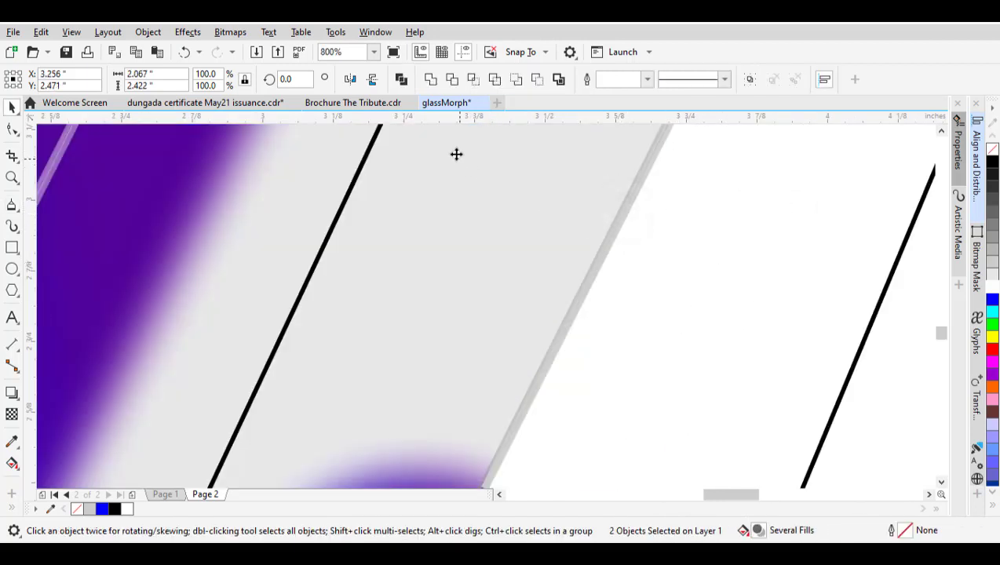
pyautogui.scroll(-2, 576, 302)
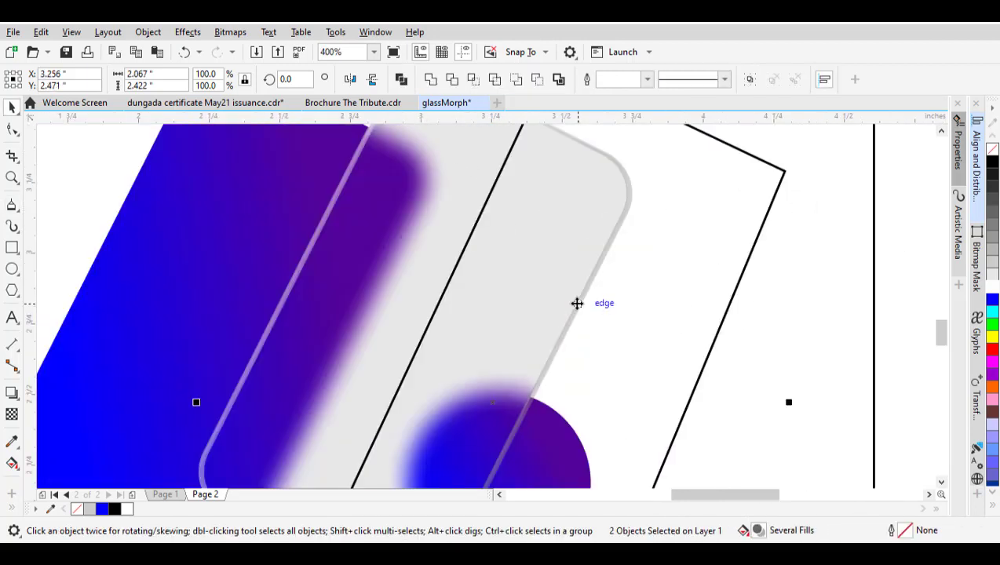
pyautogui.click(450, 79)
pyautogui.scroll(-2, 561, 244)
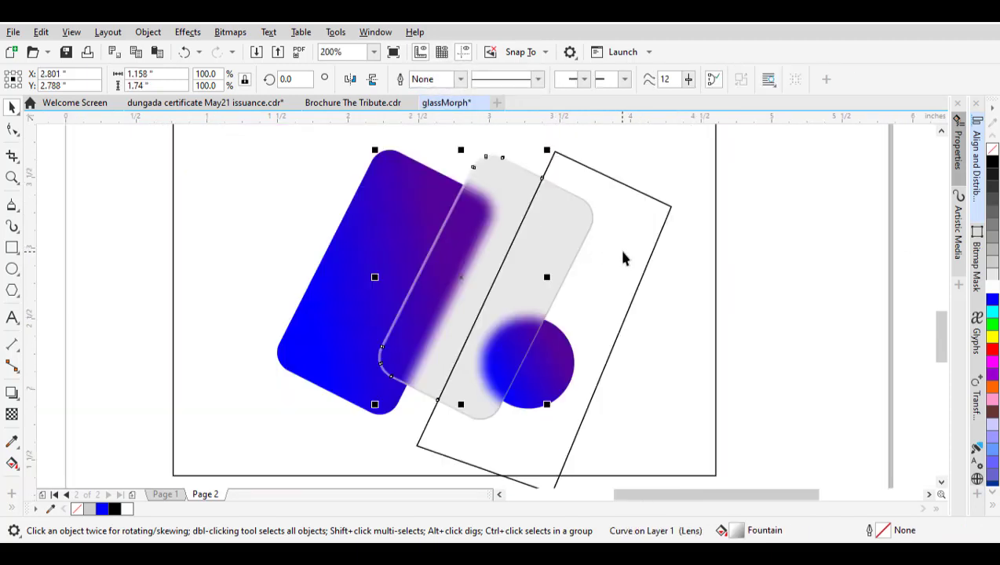
pyautogui.click(622, 259)
pyautogui.press('Delete')
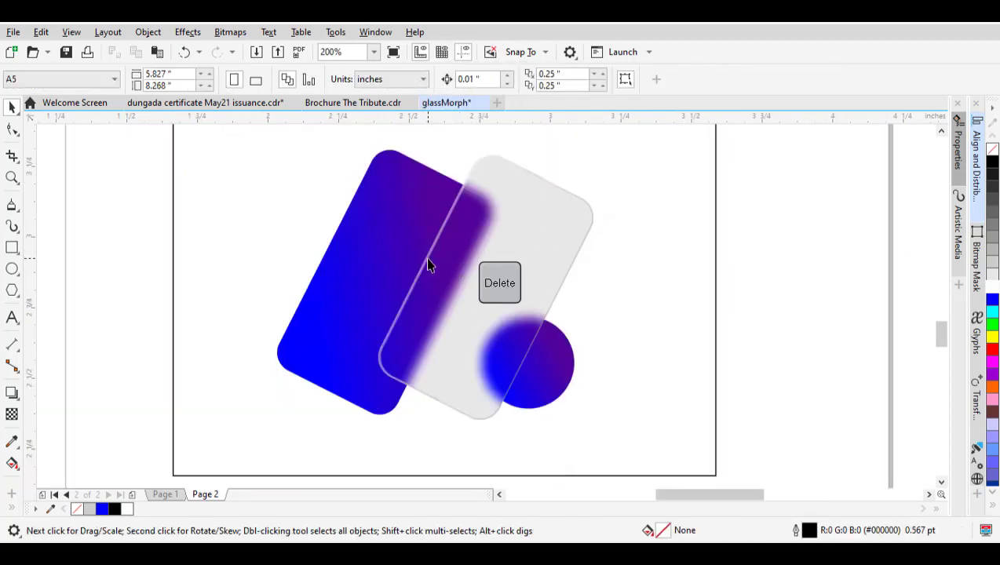
# Fill the trimmed outline piece along the glass rectangle's left edge with white #FFFFFF
pyautogui.scroll(2, 427, 264)
pyautogui.scroll(-2, 670, 339)
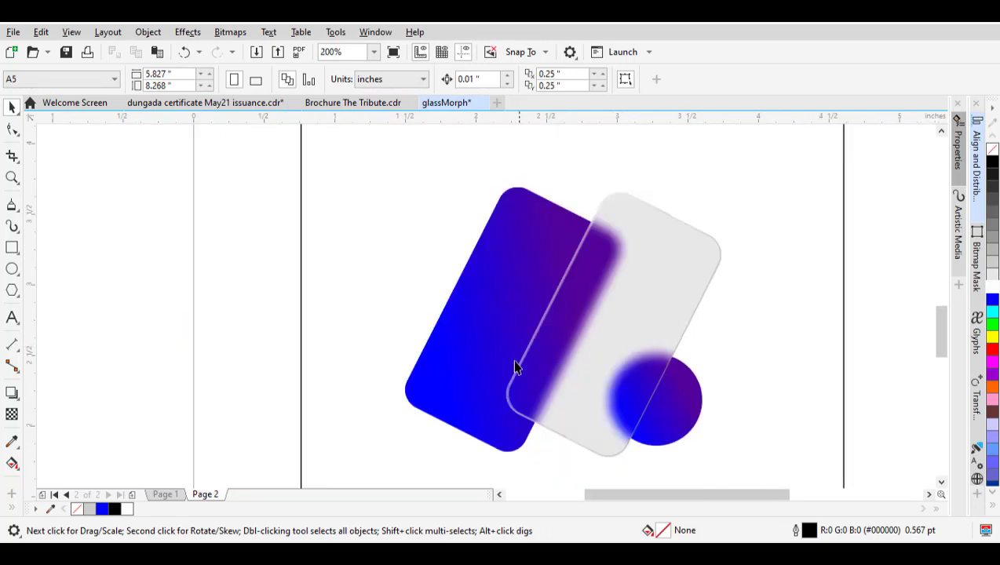
pyautogui.scroll(2, 533, 367)
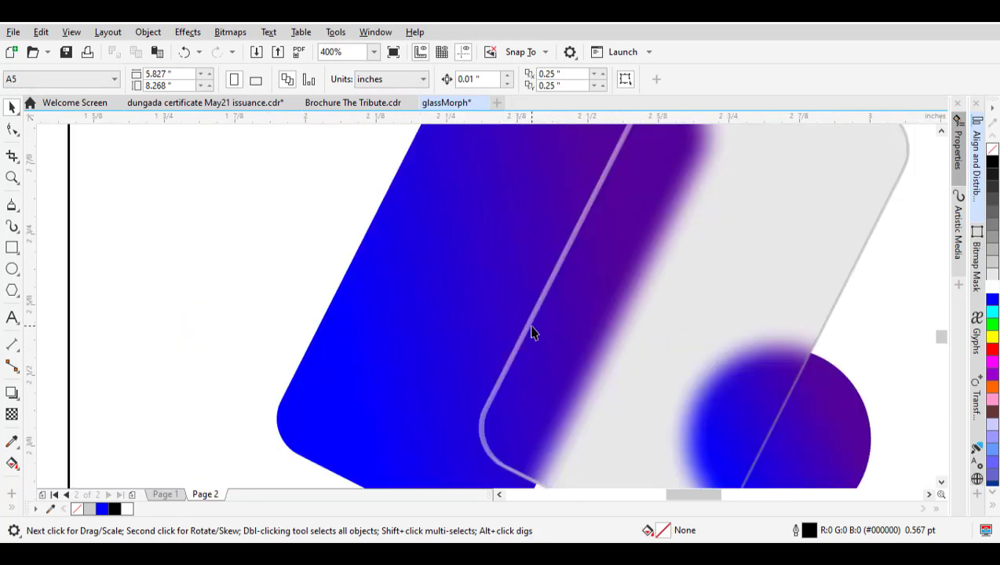
pyautogui.scroll(4, 532, 335)
pyautogui.click(532, 312)
pyautogui.scroll(-4, 531, 308)
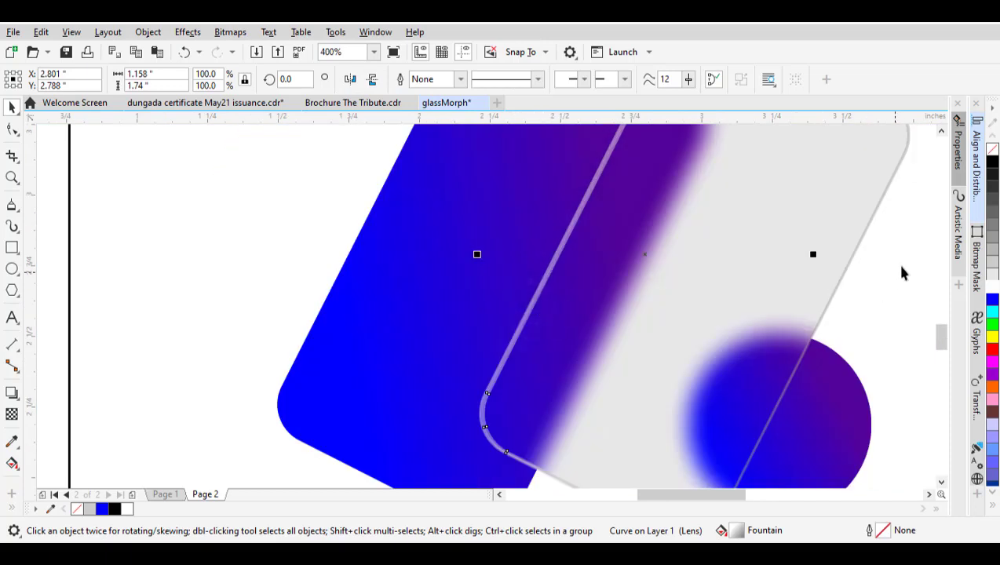
pyautogui.click(991, 291)
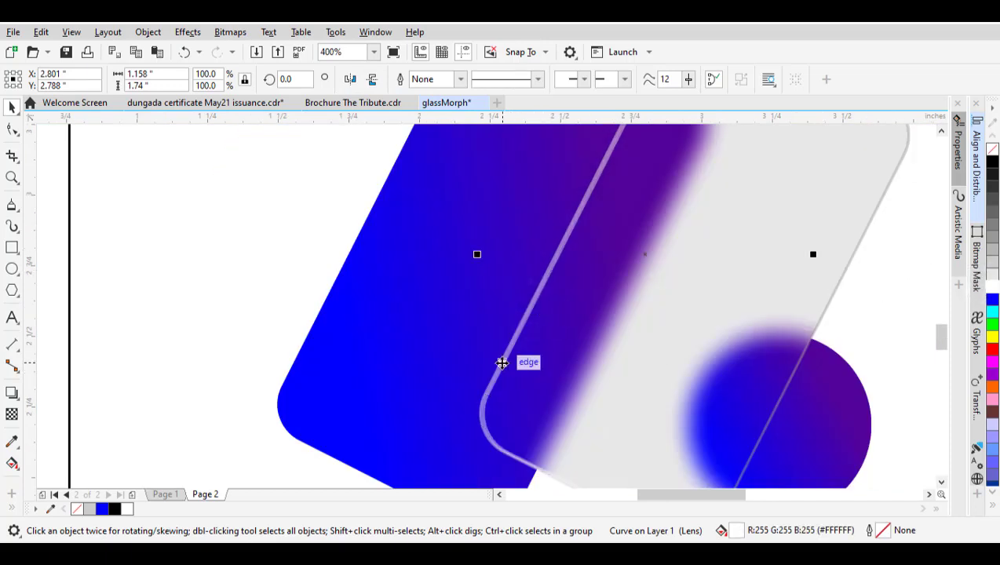
# Try nudging the white outline piece 0.01 inch to the right, move it back and deselect it
pyautogui.scroll(-2, 501, 359)
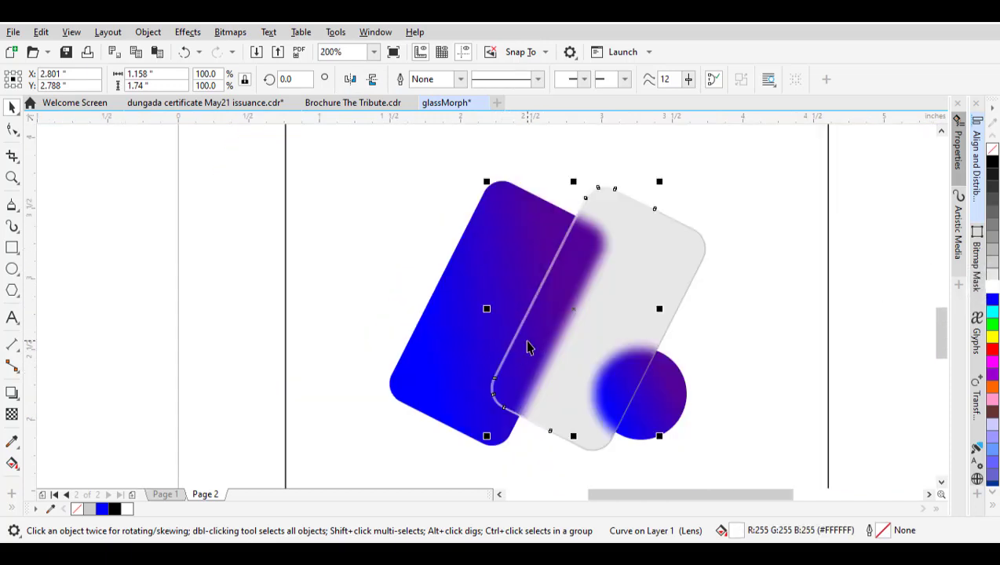
pyautogui.press('Right')
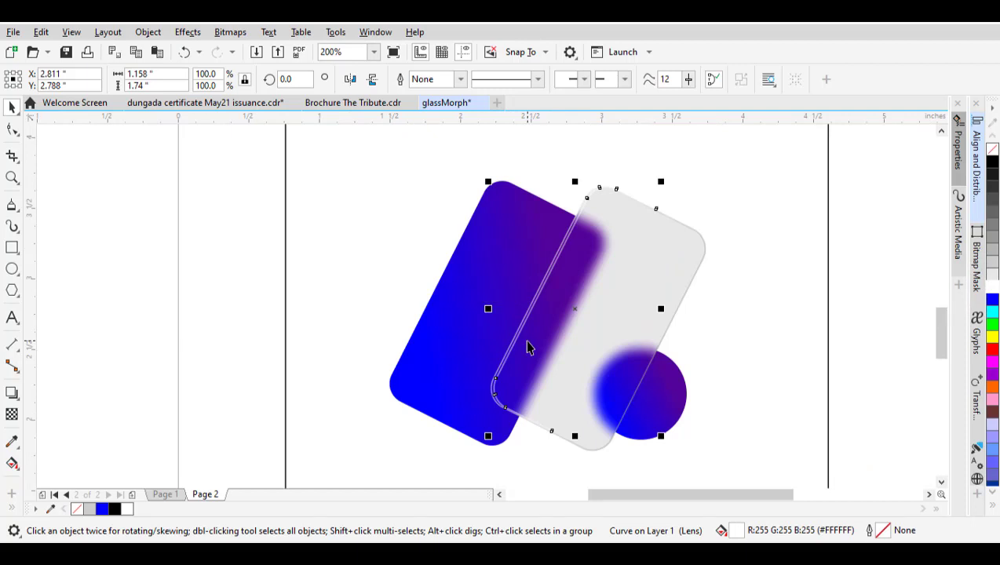
pyautogui.press('Left')
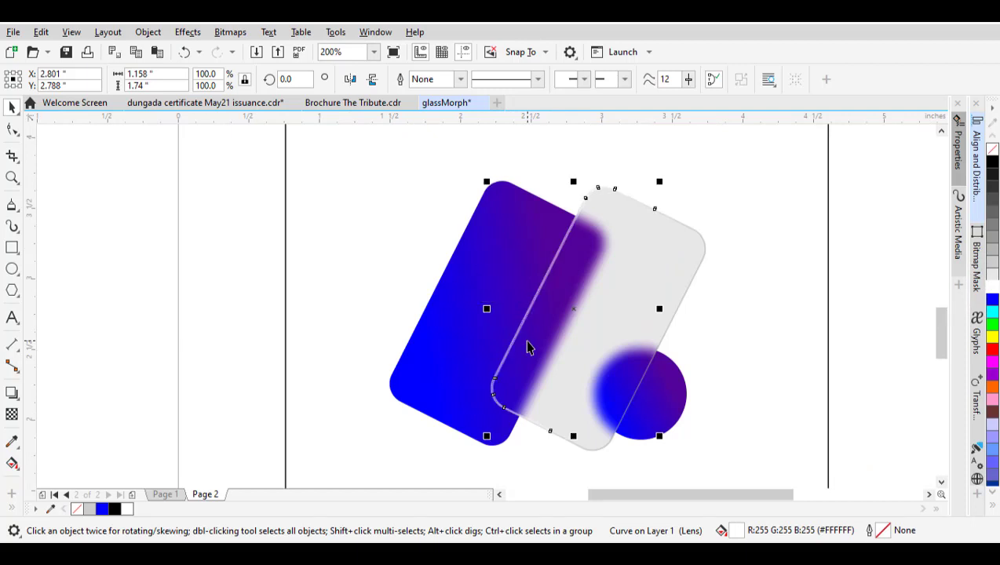
pyautogui.scroll(-4, 421, 362)
pyautogui.click(378, 349)
pyautogui.scroll(3, 550, 365)
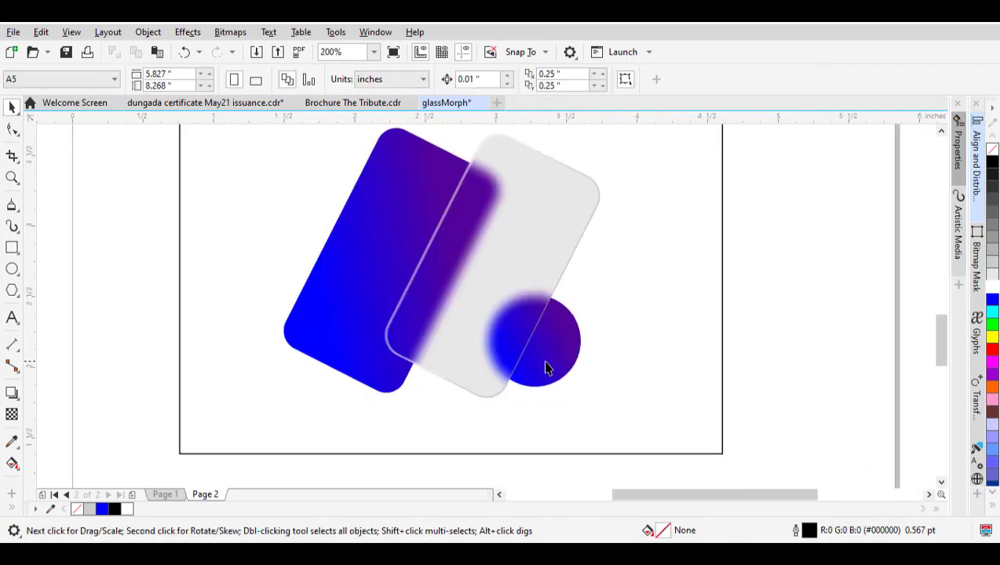
pyautogui.scroll(-3, 529, 362)
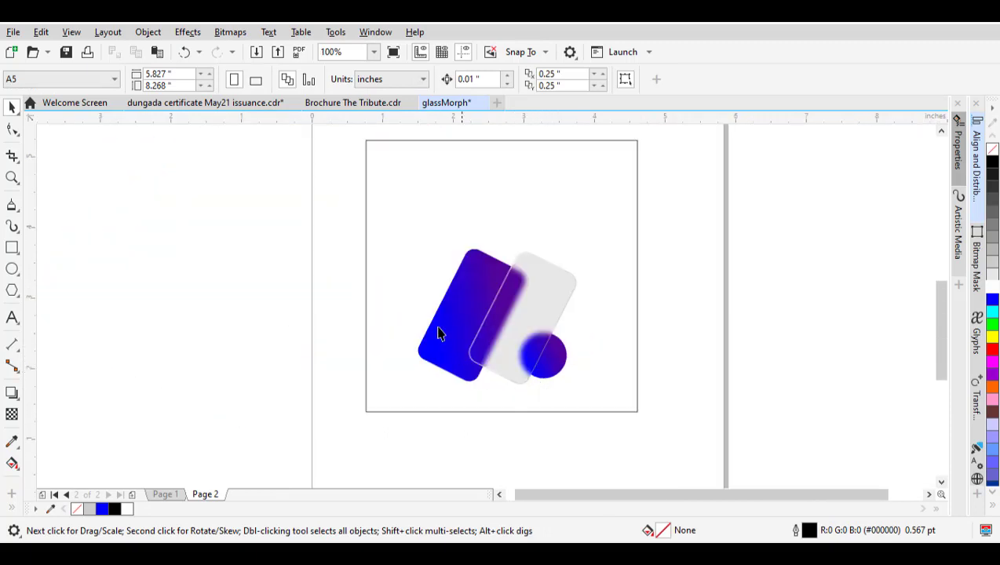
# Fill the square background behind the shapes, trying greys #B3B3B3 and #666666 before settling on #CCCCCC
pyautogui.click(398, 265)
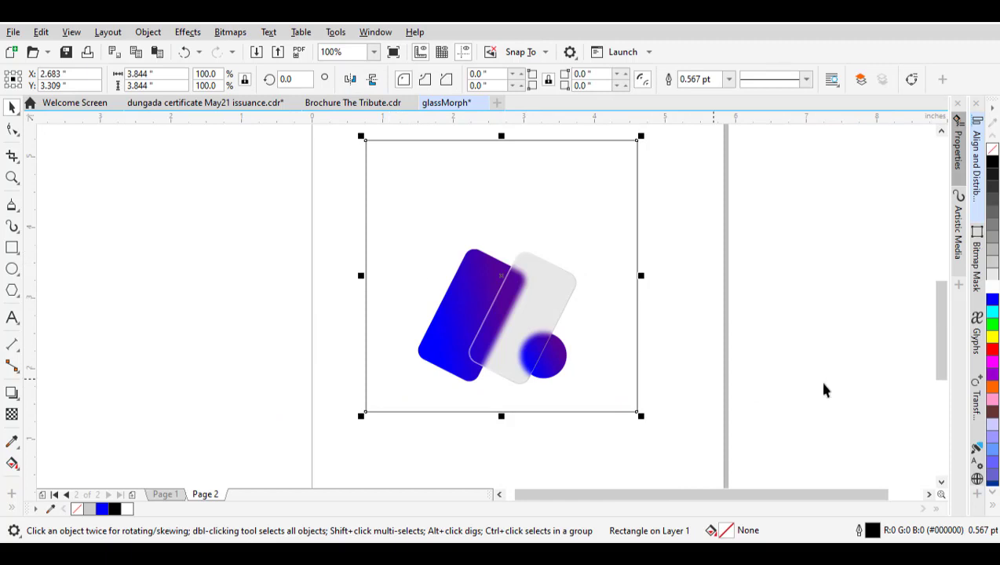
pyautogui.click(991, 248)
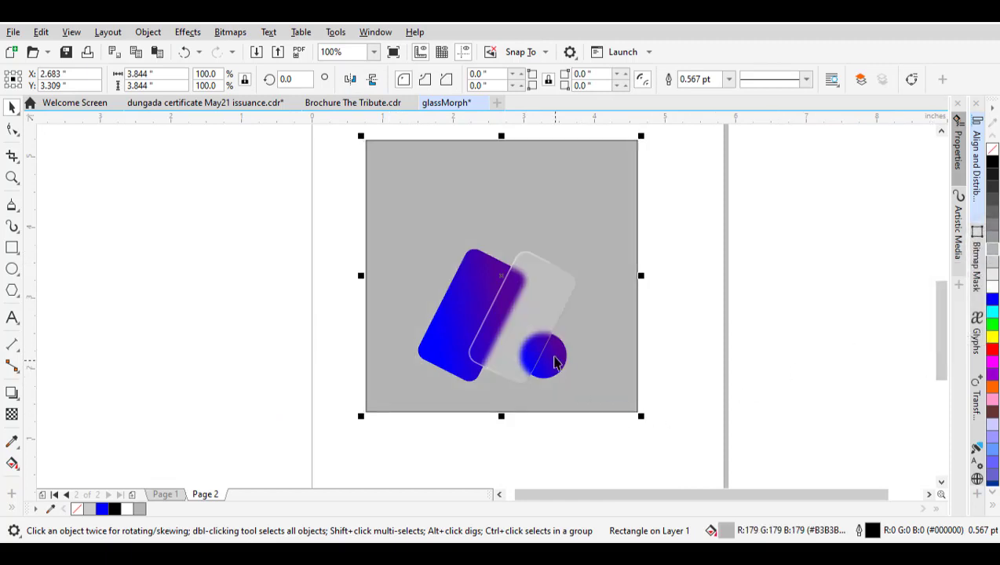
pyautogui.click(991, 218)
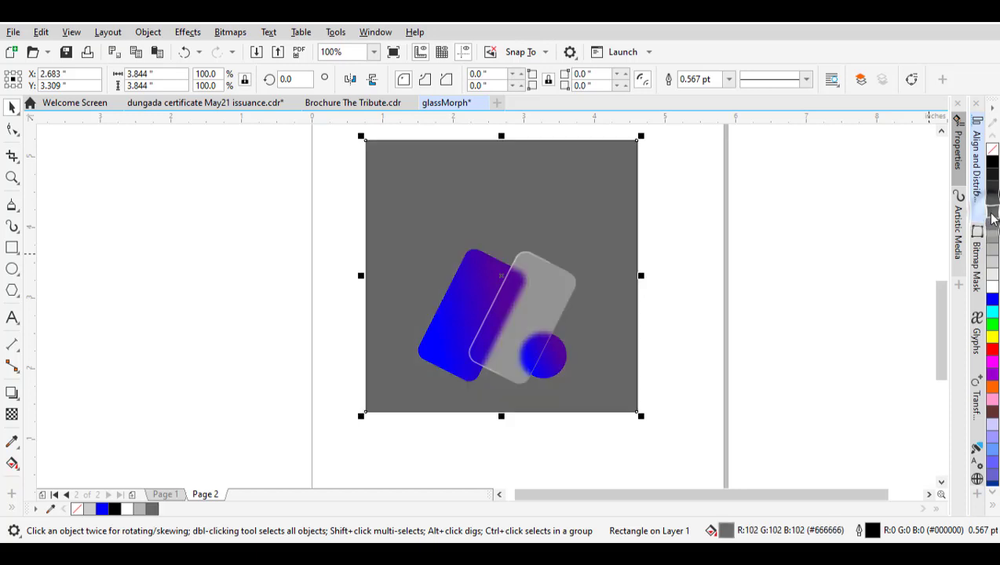
pyautogui.click(992, 266)
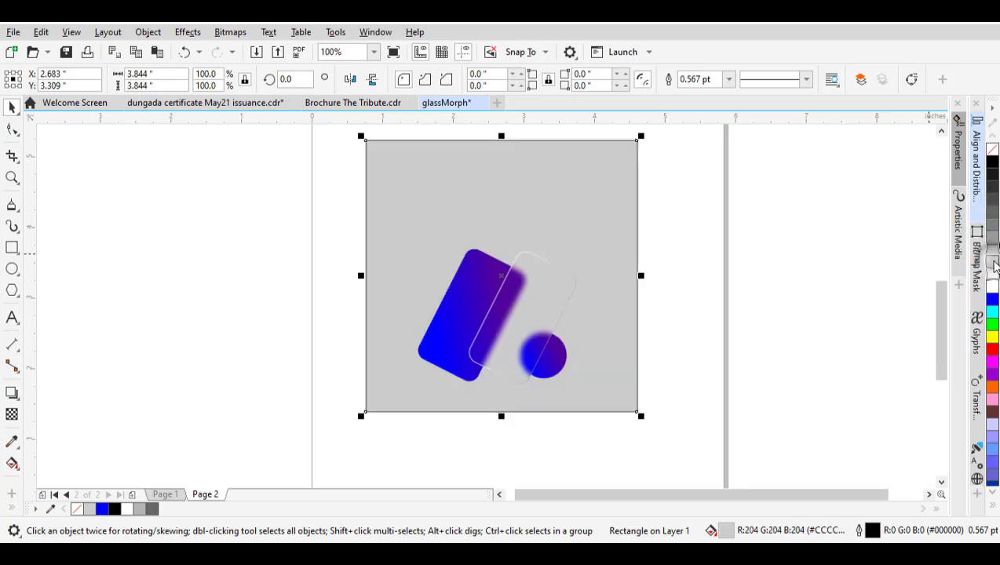
pyautogui.scroll(1, 504, 329)
pyautogui.scroll(1, 504, 329)
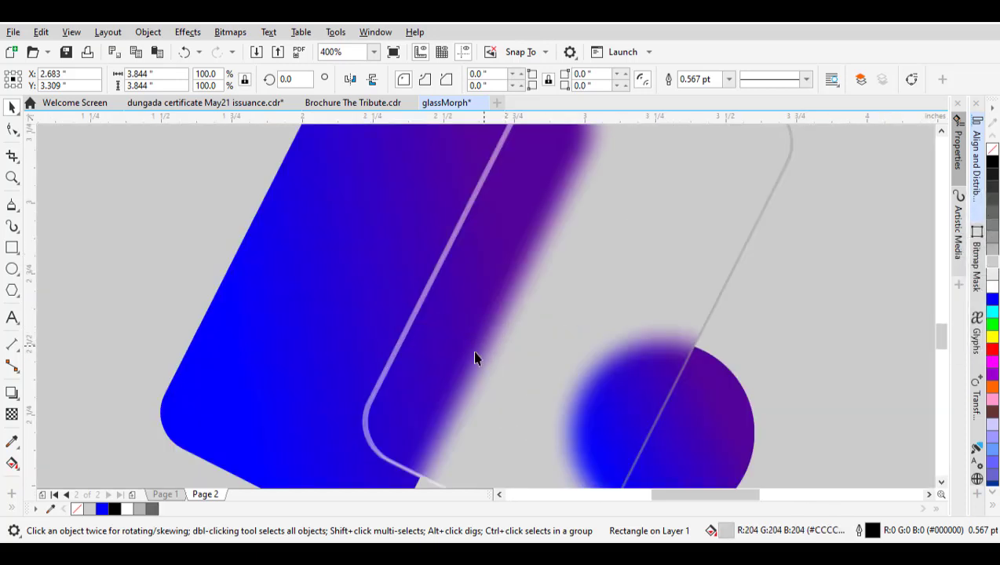
pyautogui.scroll(-1, 474, 351)
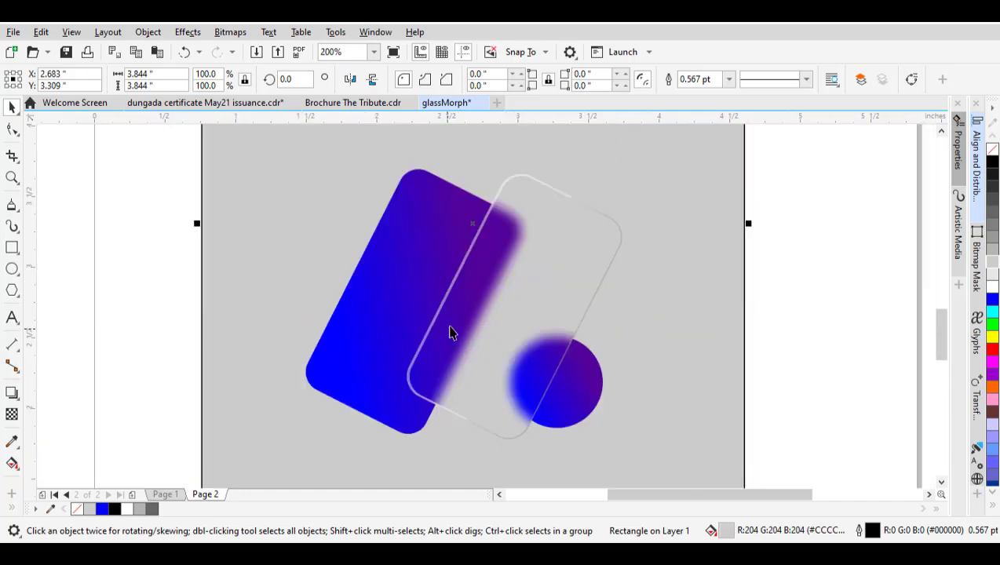
# Compare 30% Black (#B3B3B3) with #CCCCCC as the background square's fill, return to #CCCCCC and deselect the square
pyautogui.click(992, 259)
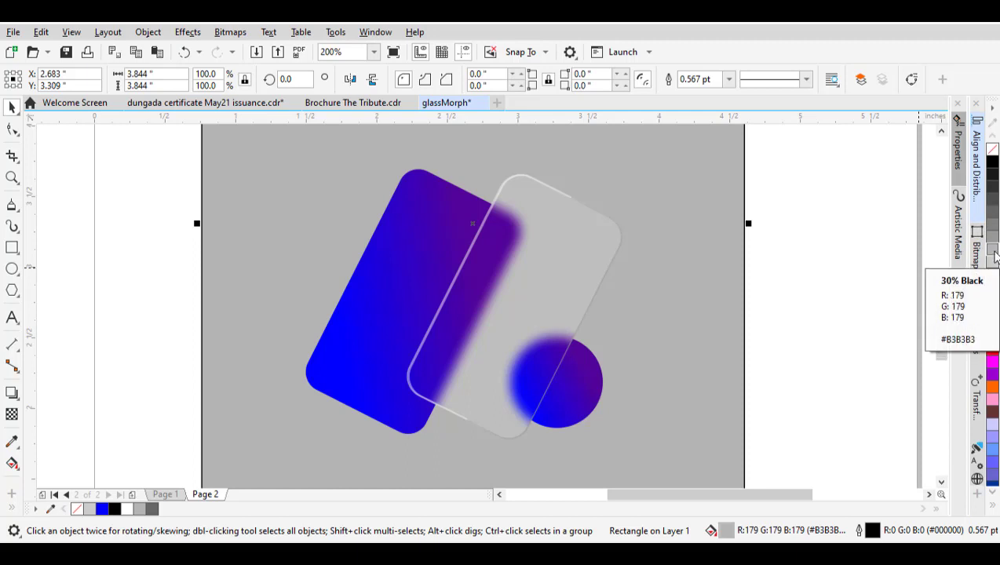
pyautogui.click(992, 268)
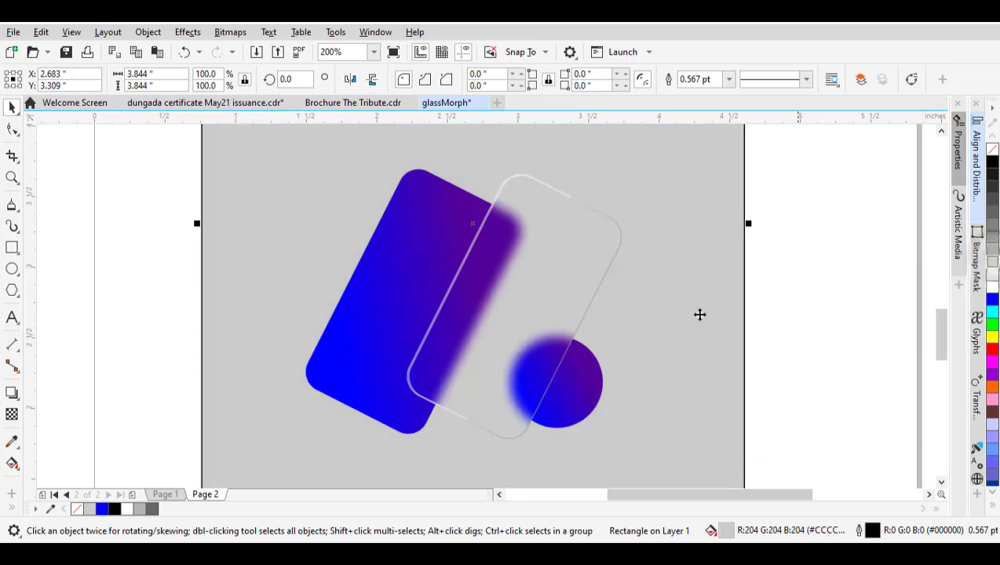
pyautogui.scroll(-2, 658, 329)
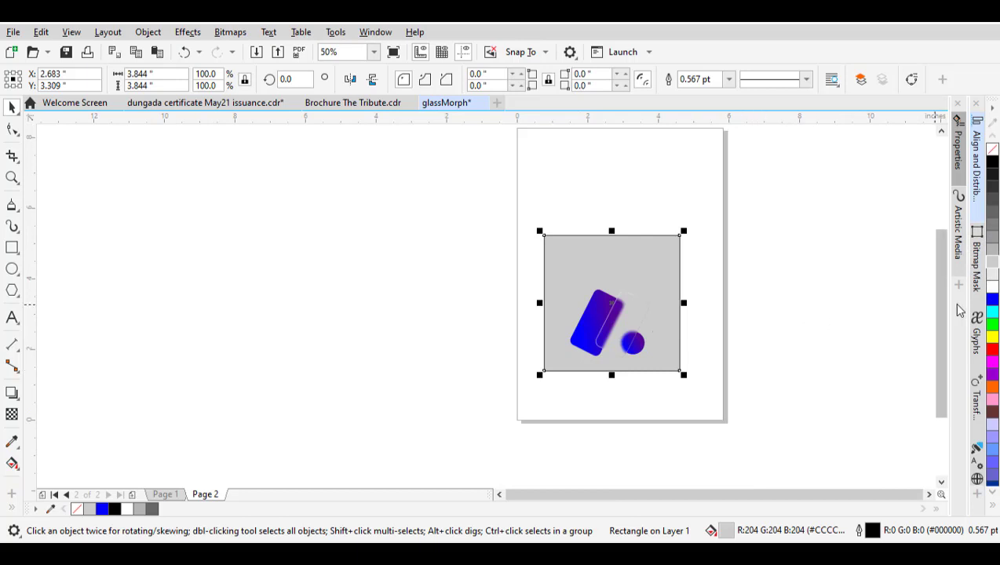
pyautogui.scroll(2, 623, 341)
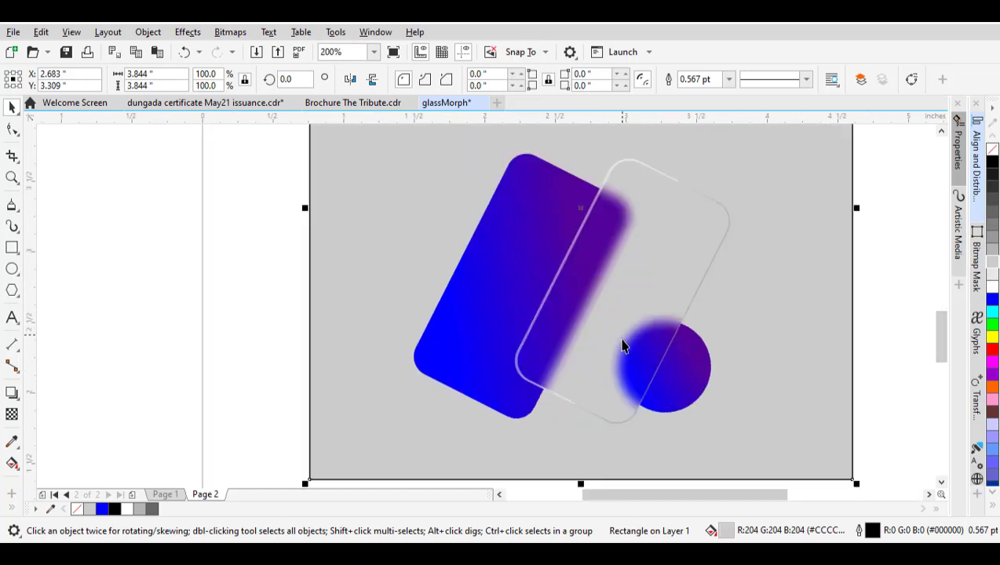
pyautogui.click(990, 258)
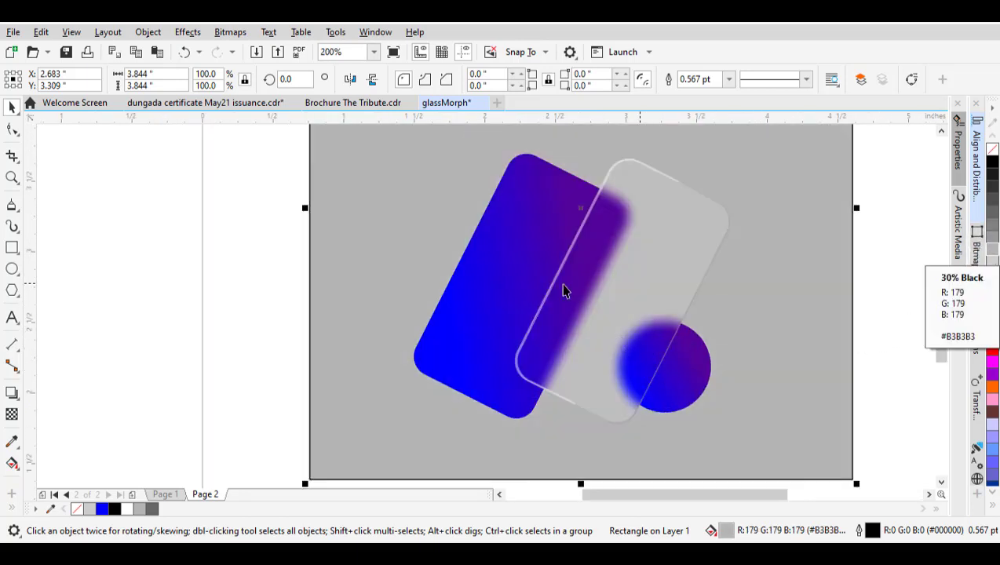
pyautogui.scroll(-1, 495, 278)
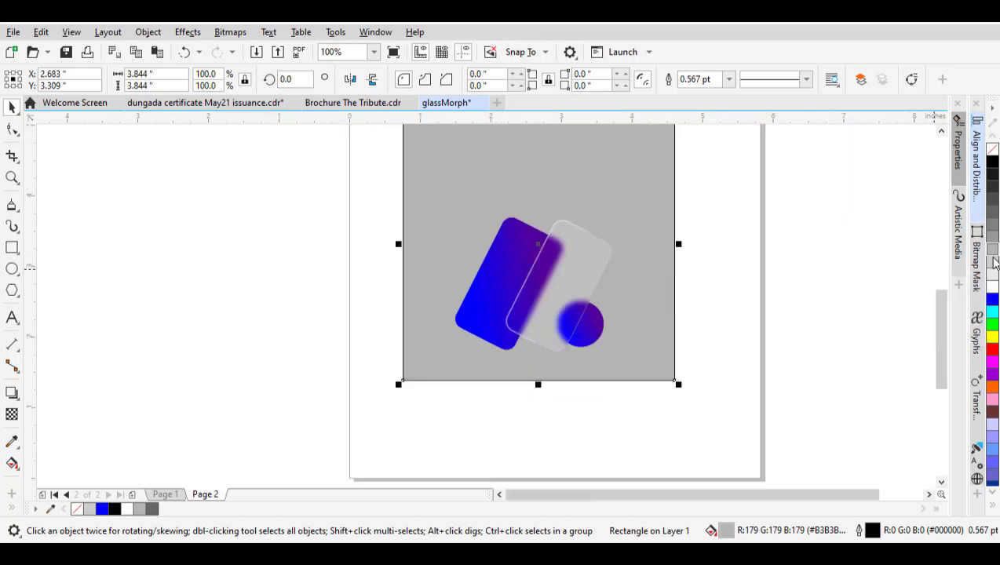
pyautogui.hotkey('ctrl', 'z')
pyautogui.click(859, 290)
pyautogui.scroll(1, 561, 322)
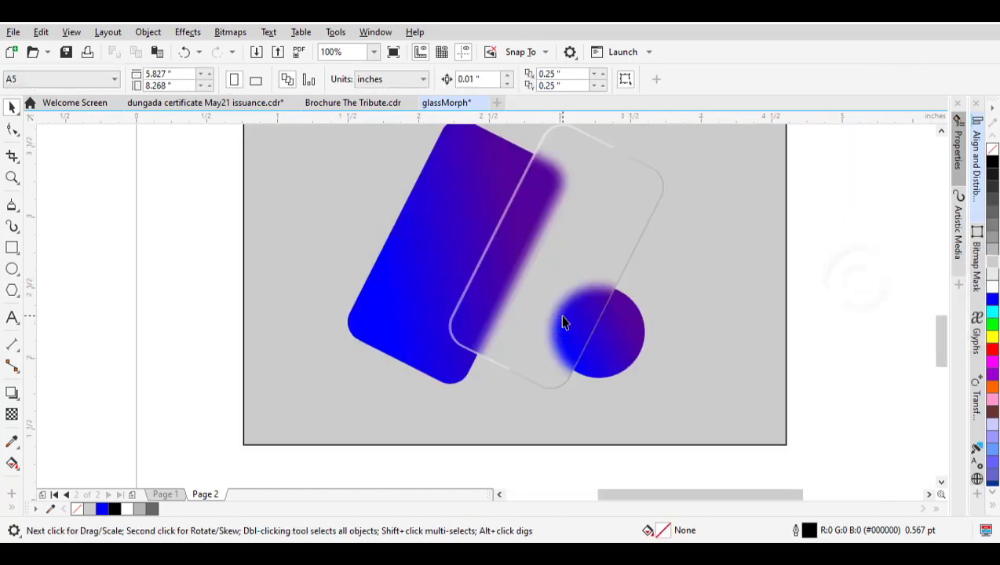
# Draw a wavy freehand curve about 1.38 by 1.55 inches across the blue rectangle, the glass rectangle and the circle
pyautogui.click(496, 410)
pyautogui.scroll(-1, 494, 406)
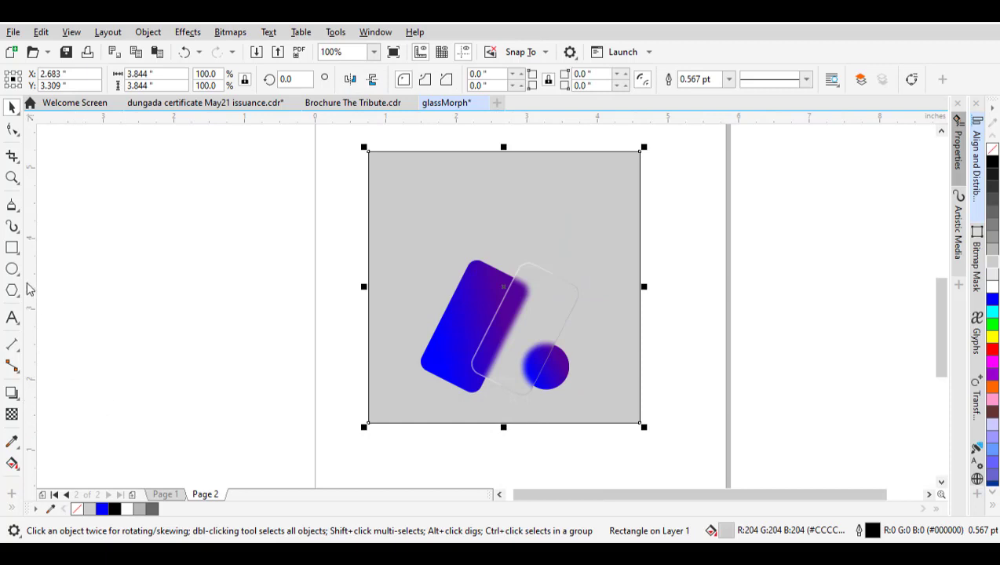
pyautogui.scroll(1, 470, 344)
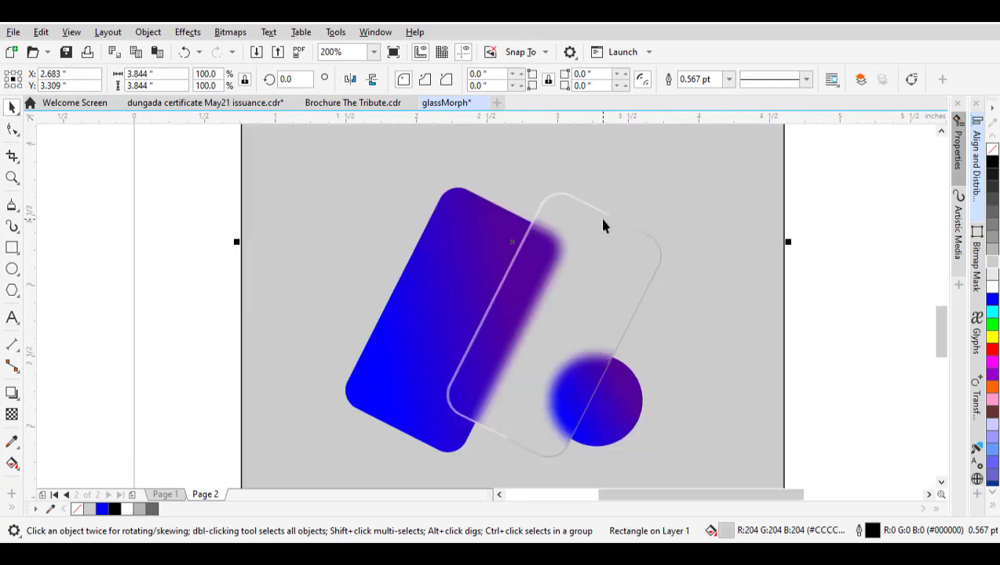
pyautogui.click(11, 206)
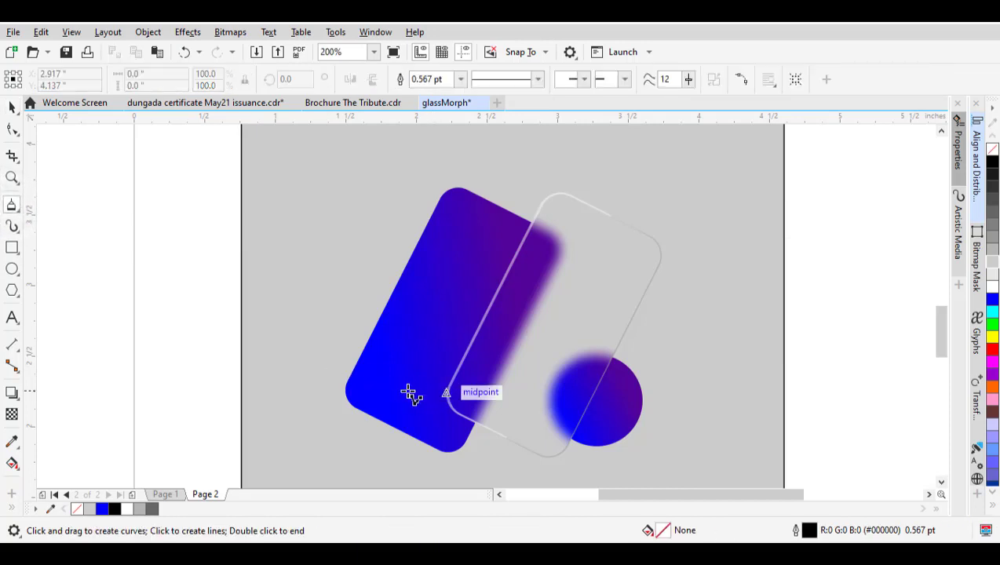
pyautogui.moveTo(408, 389)
pyautogui.mouseDown()
pyautogui.moveTo(446, 335)
pyautogui.moveTo(448, 289)
pyautogui.moveTo(487, 248)
pyautogui.moveTo(590, 243)
pyautogui.moveTo(594, 285)
pyautogui.moveTo(577, 313)
pyautogui.moveTo(593, 360)
pyautogui.moveTo(579, 400)
pyautogui.moveTo(533, 434)
pyautogui.moveTo(471, 433)
pyautogui.moveTo(462, 454)
pyautogui.moveTo(409, 390)
pyautogui.mouseUp()
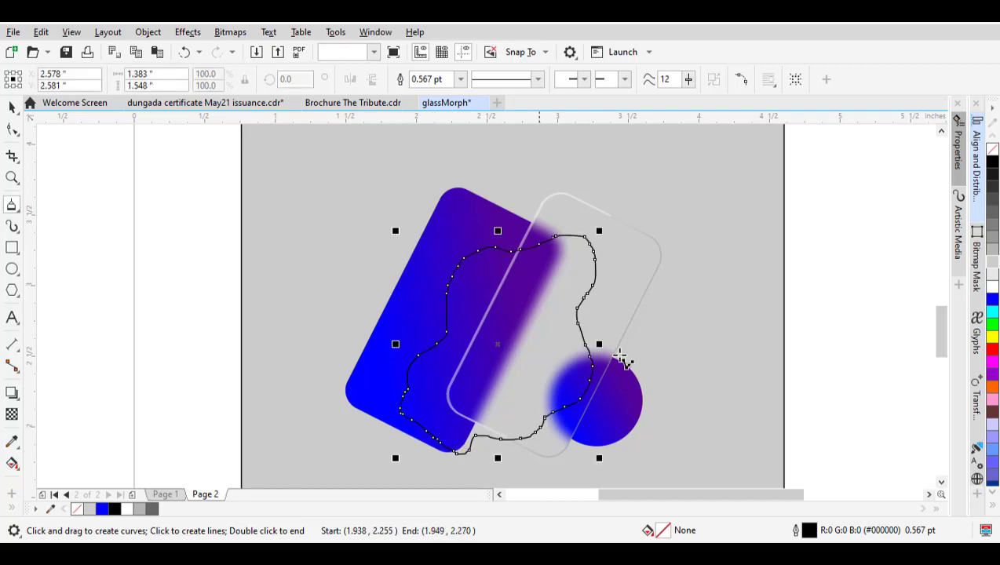
# Fill the freehand curve white without an outline and apply a Gaussian Blur with a radius of 73.8 pixels
pyautogui.click(991, 289)
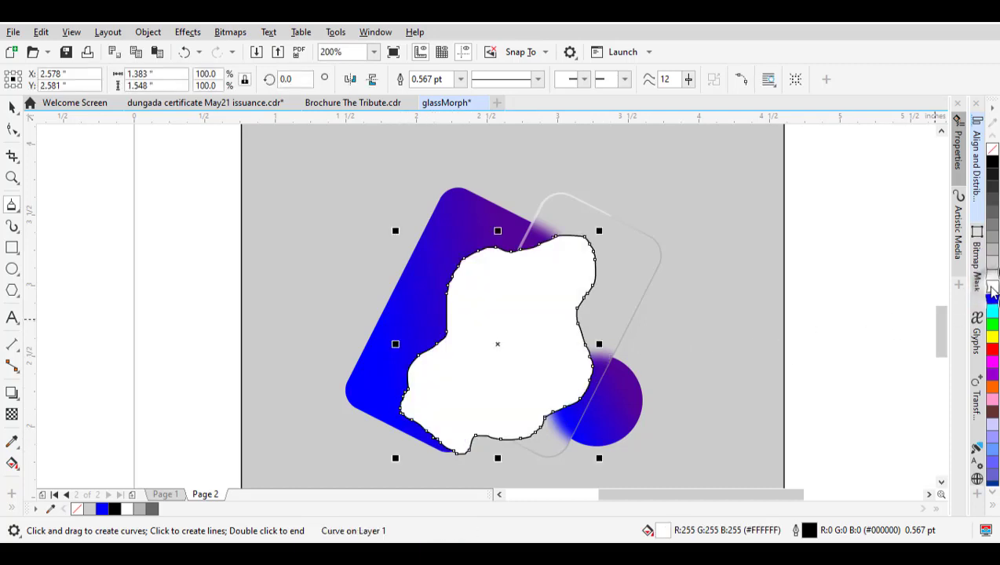
pyautogui.rightClick(991, 149)
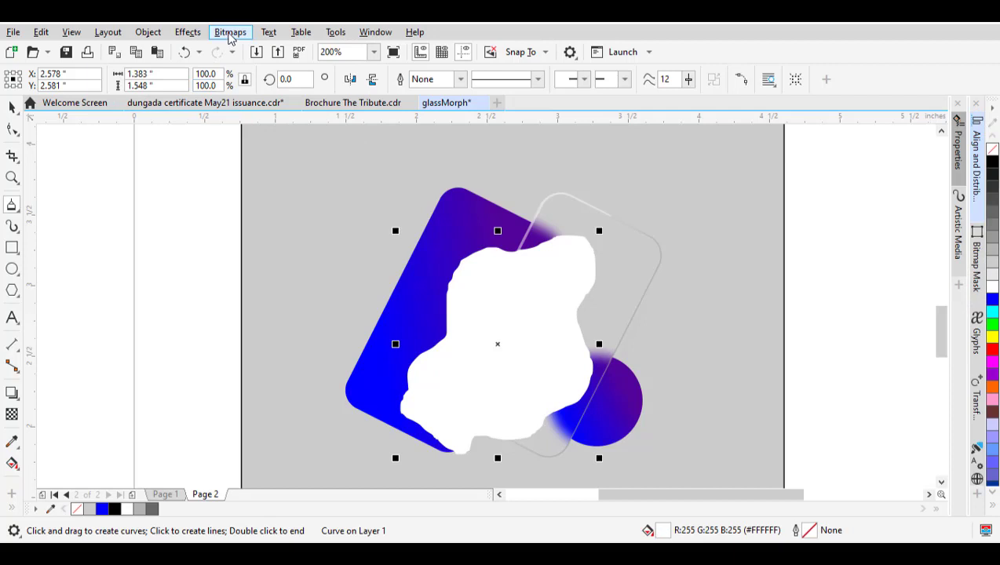
pyautogui.click(187, 32)
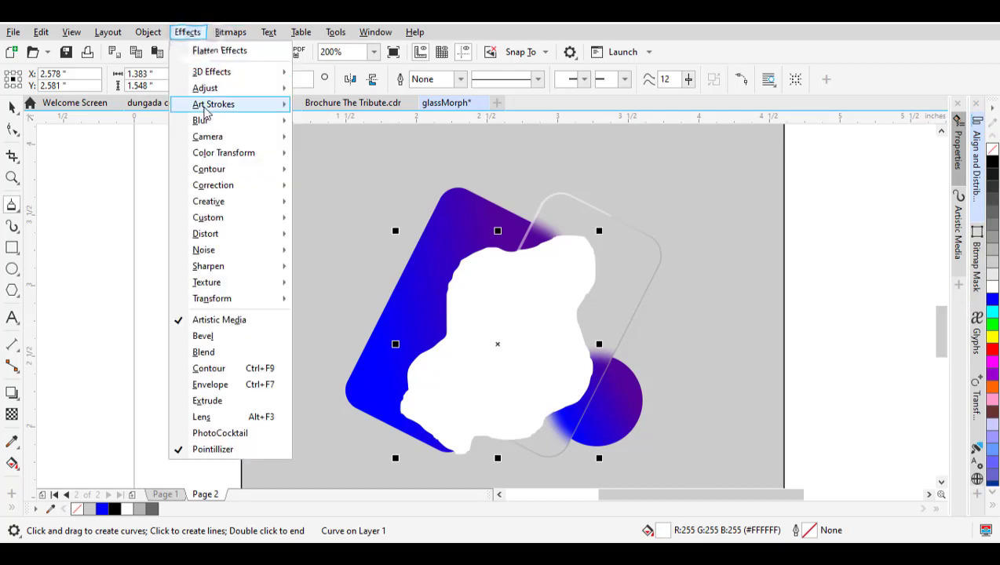
pyautogui.moveTo(206, 120)
pyautogui.click(349, 139)
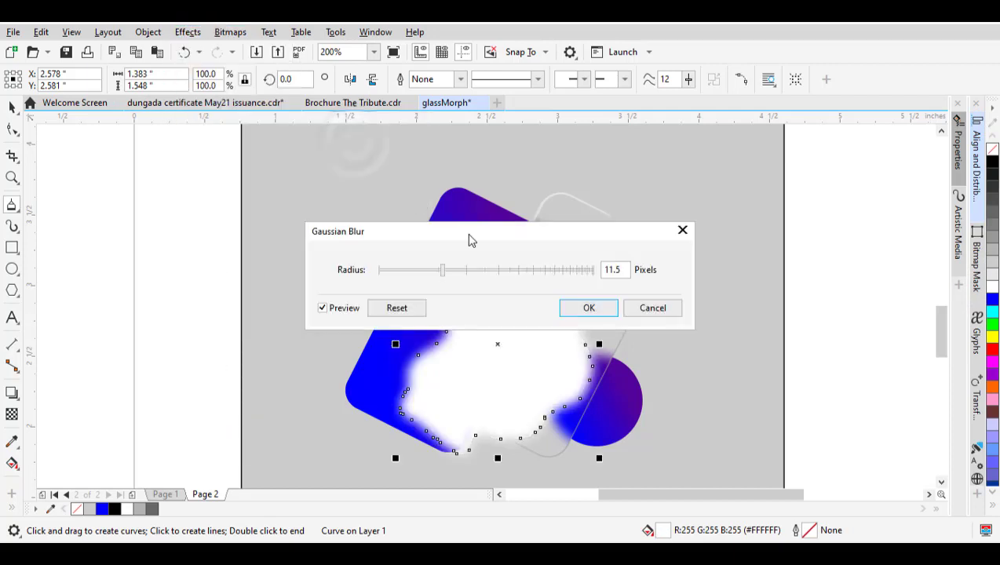
pyautogui.moveTo(475, 238); pyautogui.dragTo(423, 95)
pyautogui.click(445, 129)
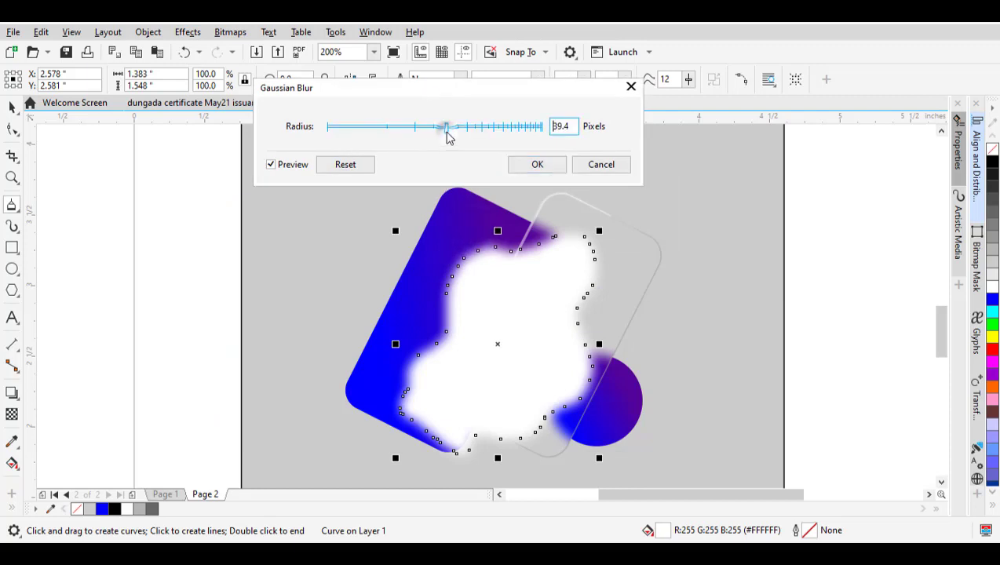
pyautogui.click(473, 129)
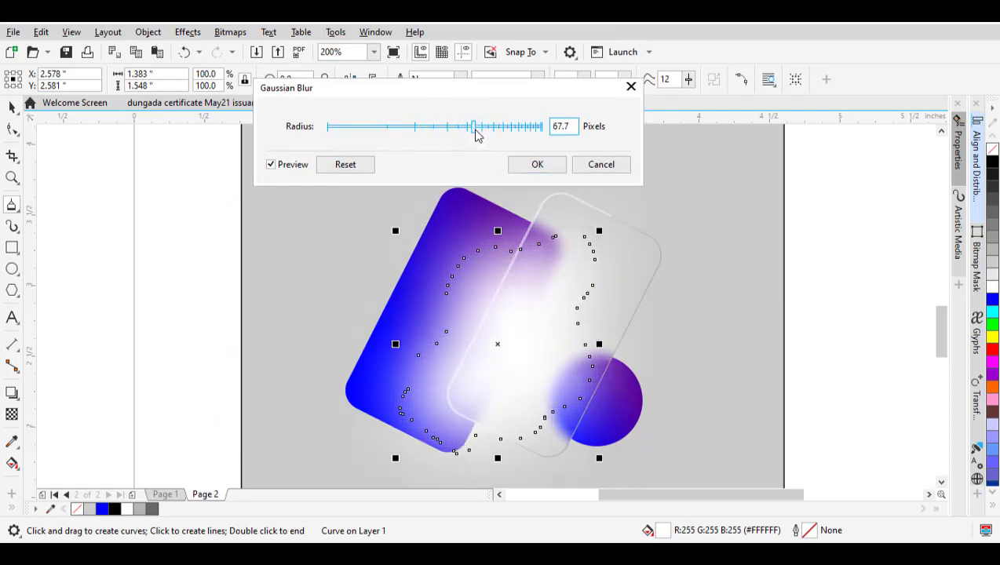
pyautogui.moveTo(479, 135); pyautogui.dragTo(481, 134)
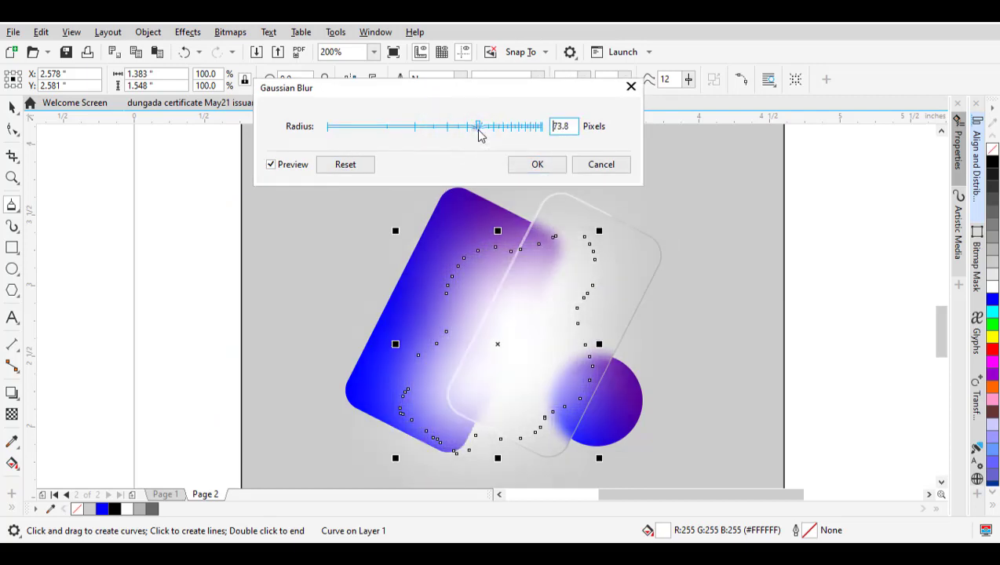
pyautogui.click(537, 169)
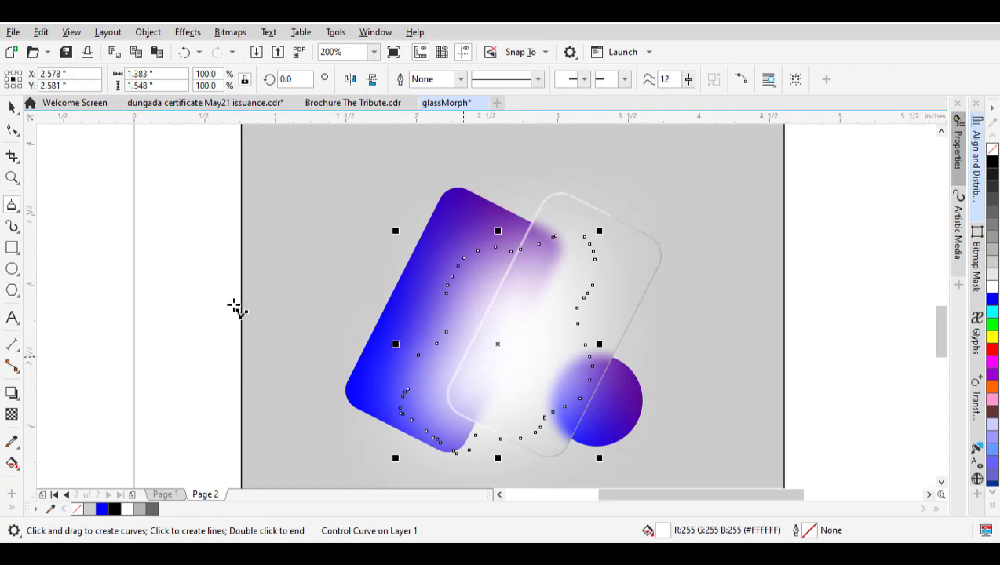
# PowerClip the blurred white curve inside the grey background square
pyautogui.click(18, 109)
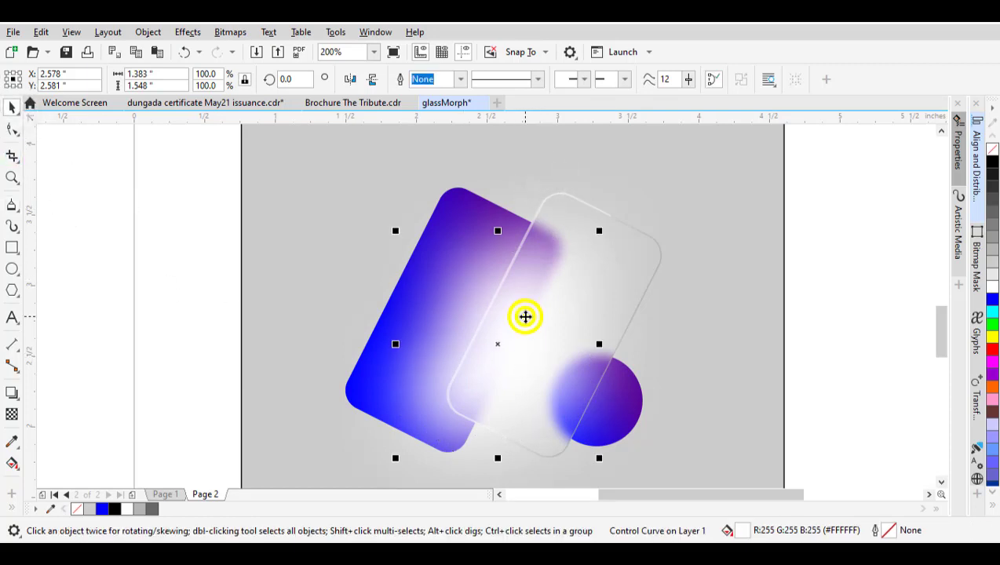
pyautogui.rightClick(525, 316)
pyautogui.click(576, 287)
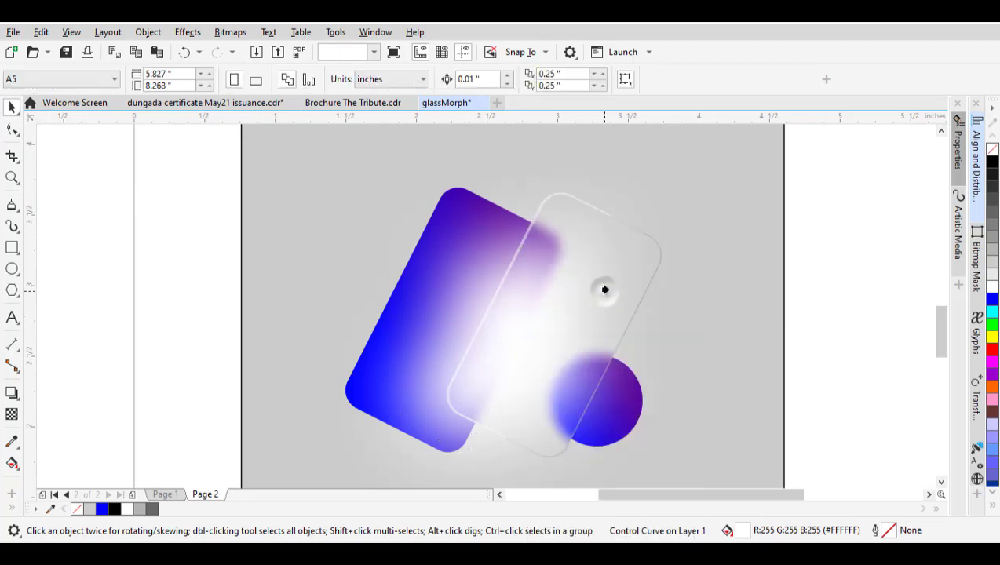
pyautogui.click(704, 167)
pyautogui.scroll(-2, 671, 287)
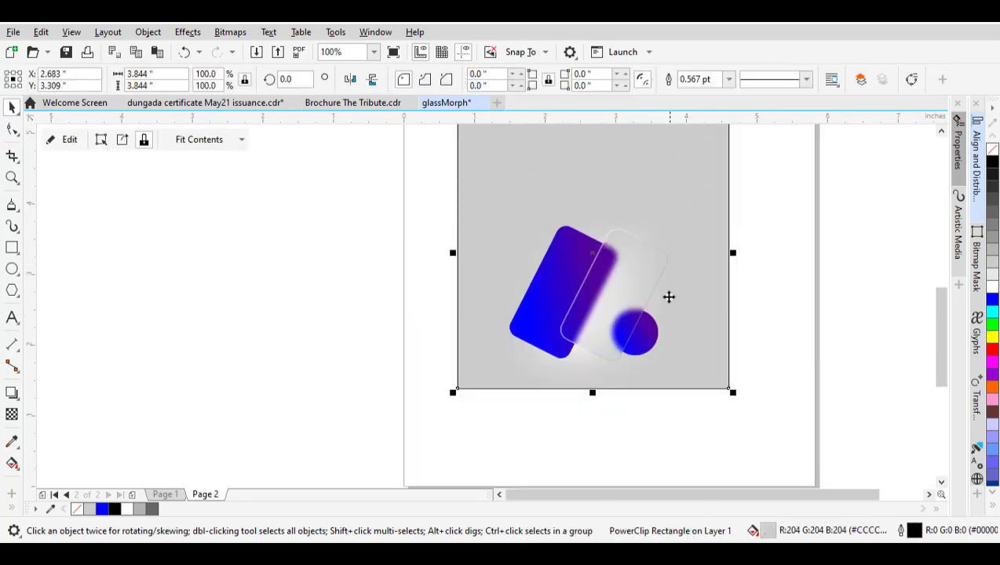
pyautogui.click(537, 392)
pyautogui.click(538, 375)
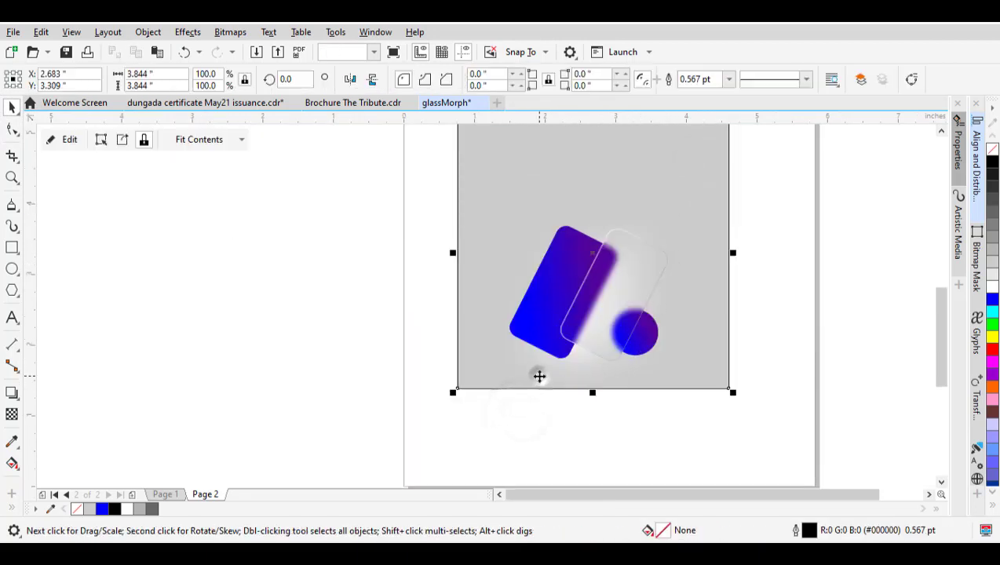
# Edit the square's PowerClip contents, give the blurred white curve a uniform transparency of 57, finish editing and deselect
pyautogui.doubleClick(575, 330)
pyautogui.scroll(2, 588, 306)
pyautogui.click(591, 301)
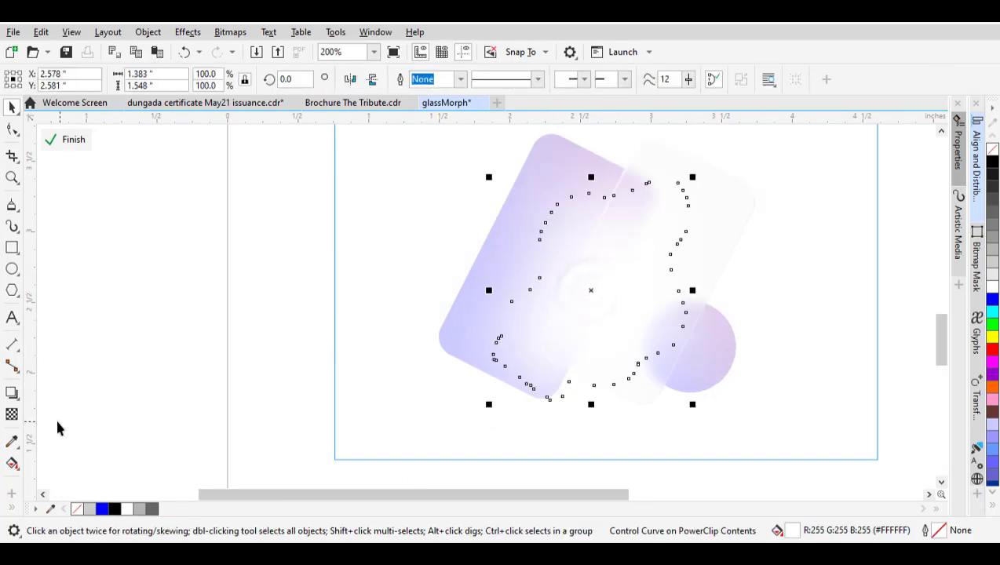
pyautogui.click(12, 414)
pyautogui.moveTo(565, 420); pyautogui.dragTo(581, 418)
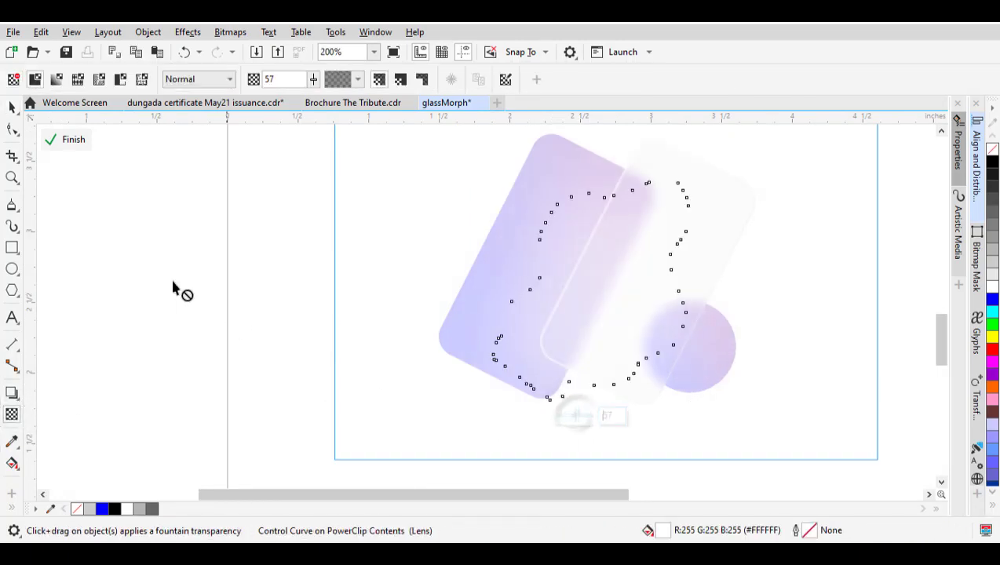
pyautogui.click(11, 107)
pyautogui.click(73, 139)
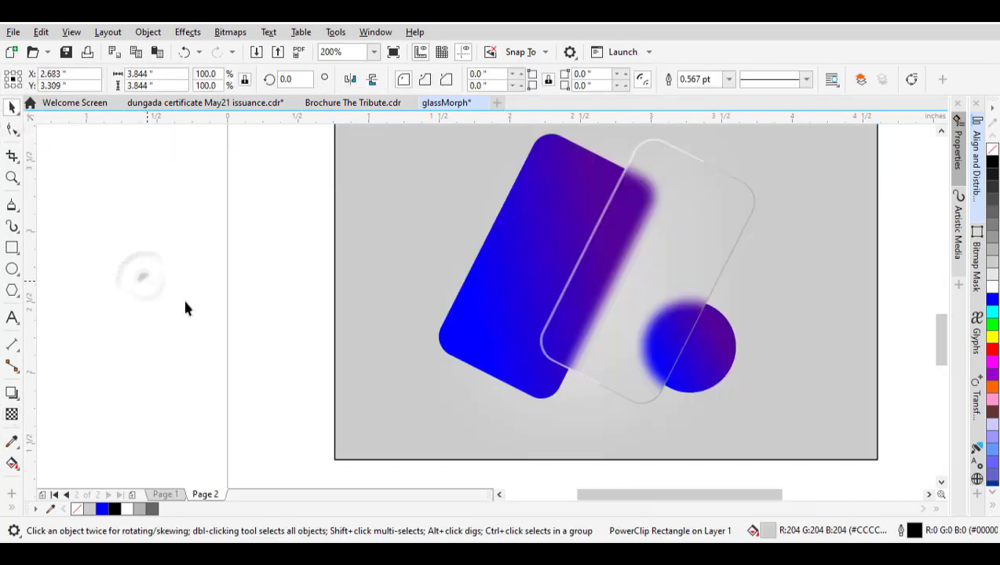
pyautogui.scroll(-2, 328, 355)
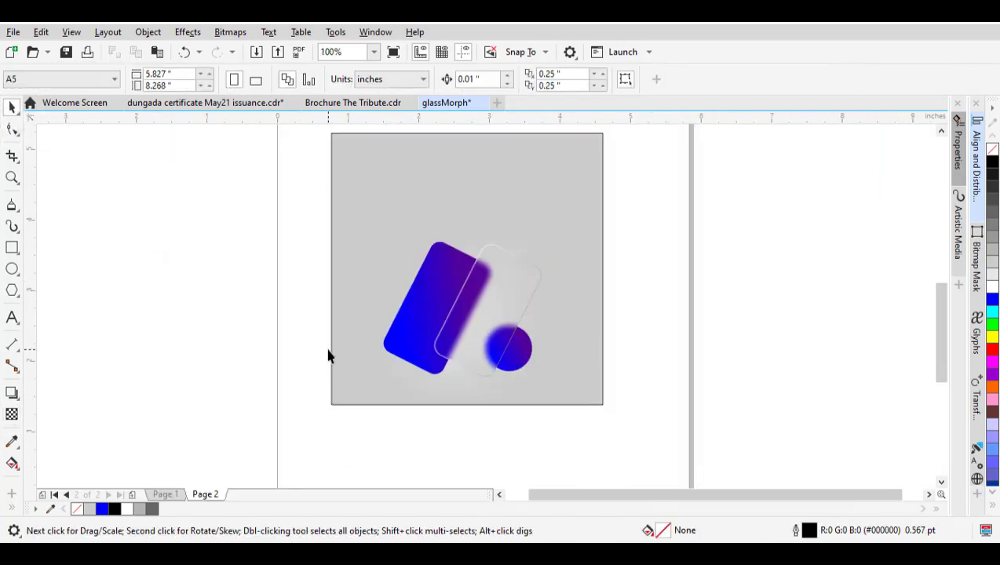
pyautogui.click(256, 363)
# Fill the background square with grey #B3B3B3 and remove its outline
pyautogui.click(442, 152)
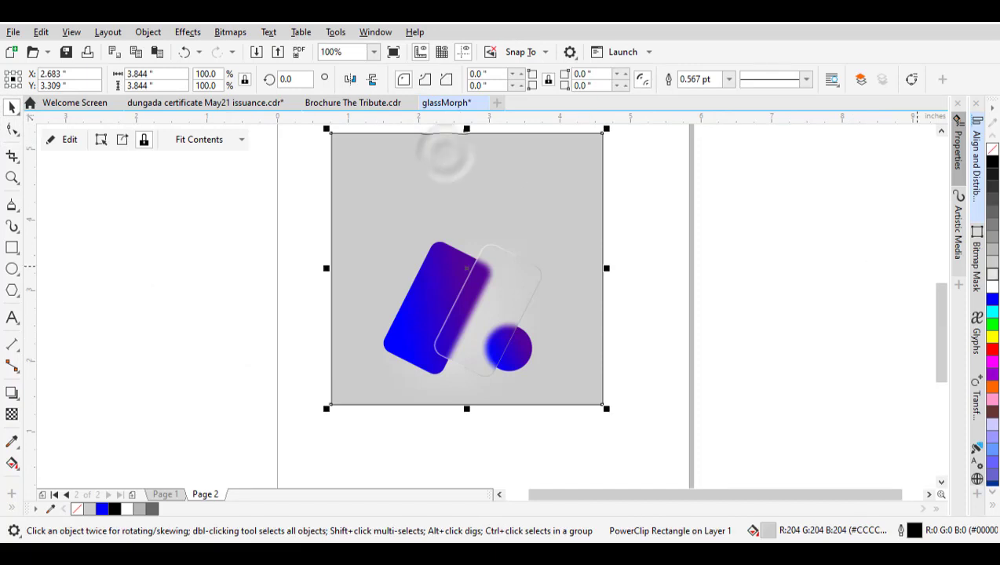
pyautogui.click(992, 256)
pyautogui.click(827, 280)
pyautogui.scroll(-2, 473, 372)
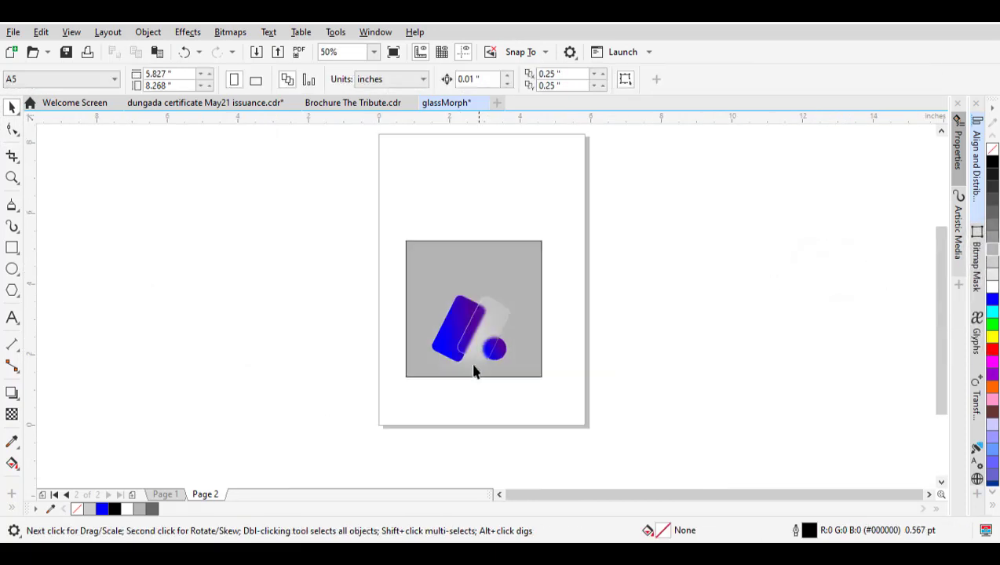
pyautogui.scroll(2, 466, 356)
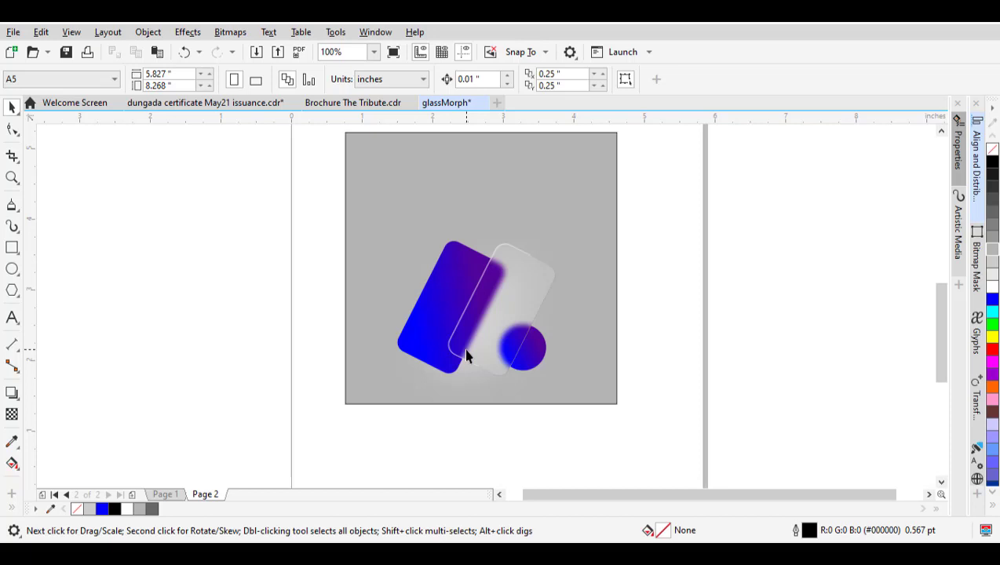
pyautogui.click(599, 188)
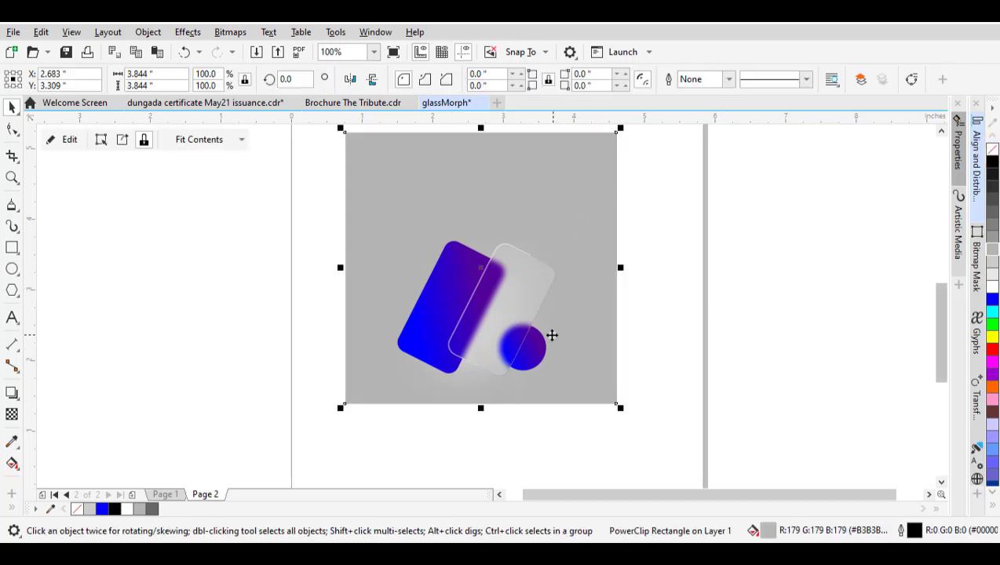
# Add the artistic text "glassmorph" in the background square above the shapes
pyautogui.click(12, 317)
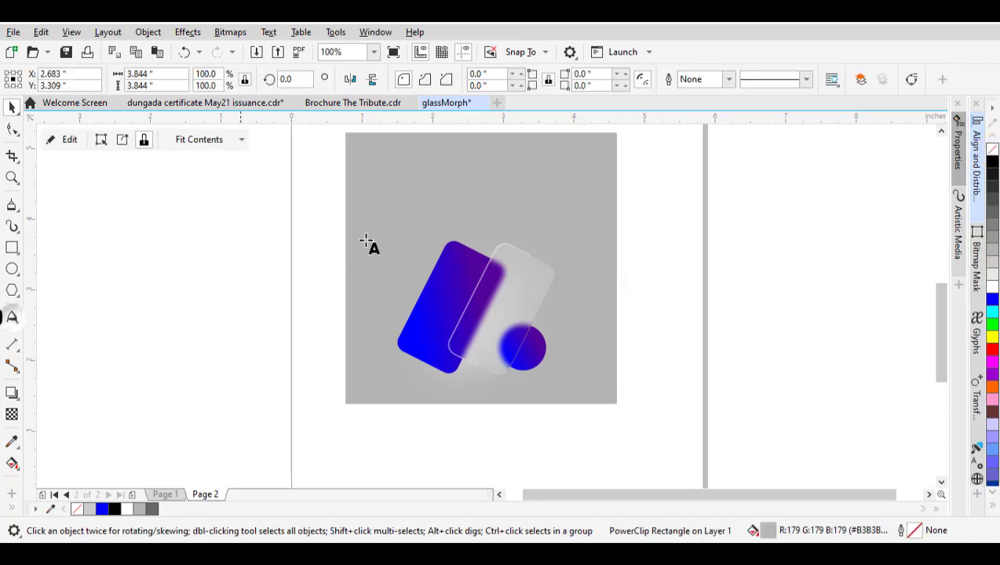
pyautogui.click(444, 190)
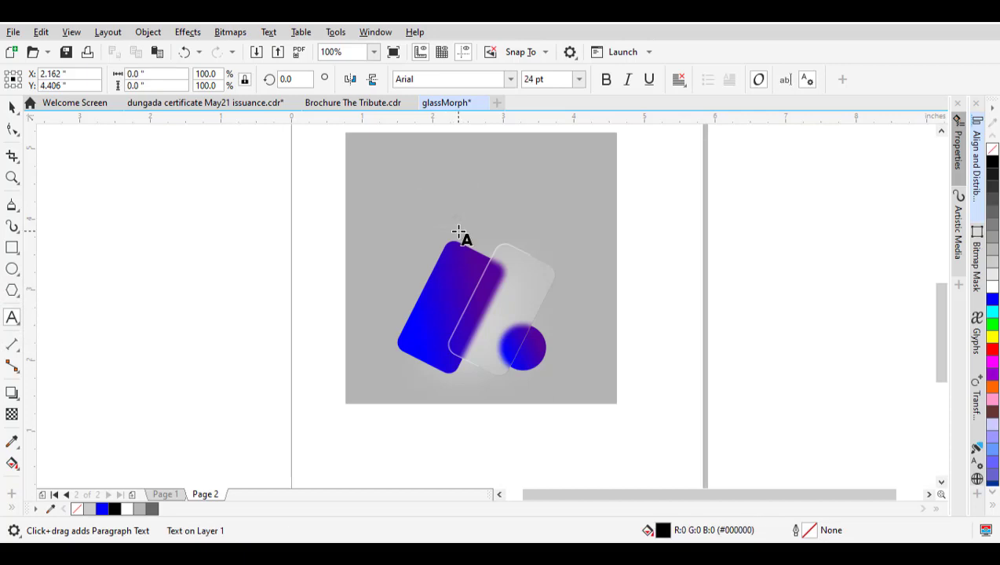
pyautogui.write('gL')
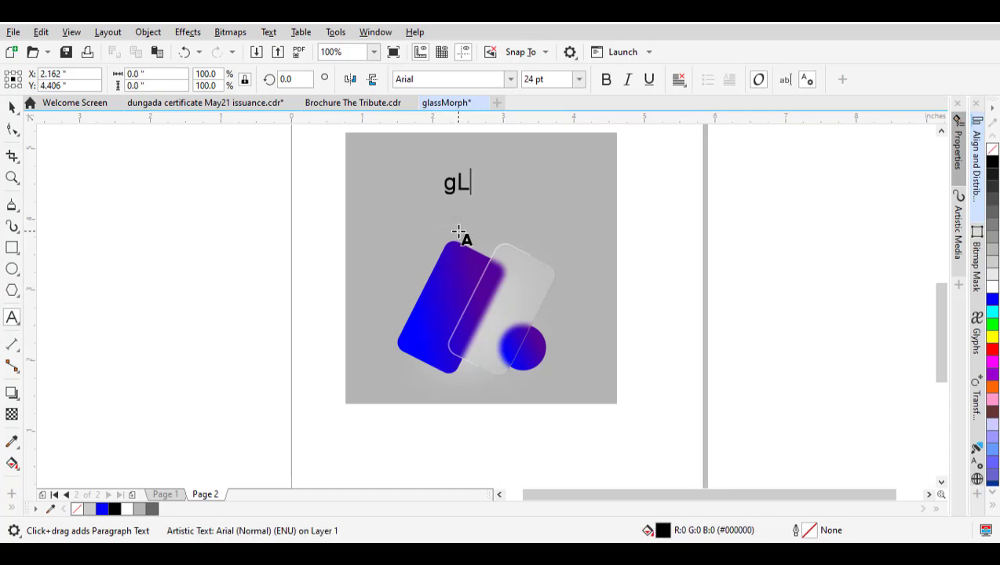
pyautogui.press('BackSpace')
pyautogui.press('capslock')
pyautogui.write('lassmorph')
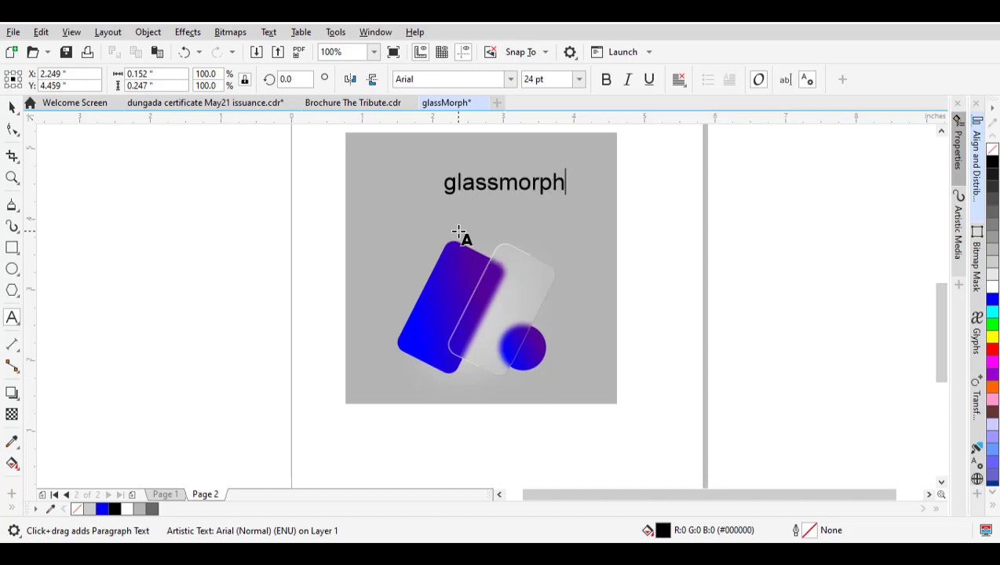
pyautogui.hotkey('ctrl', 'space')
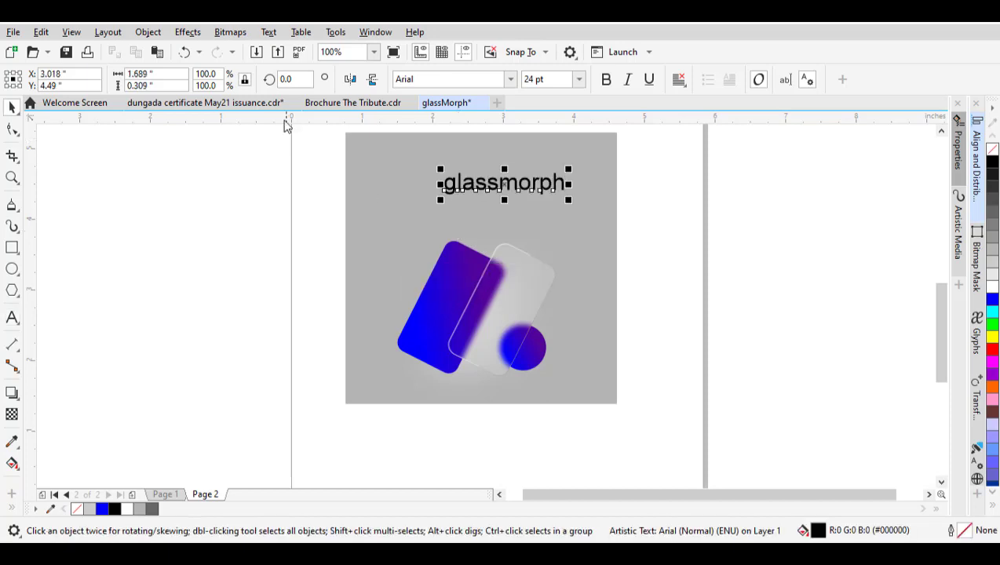
# Change the case of the "glassmorph" text to uppercase
pyautogui.click(239, 35)
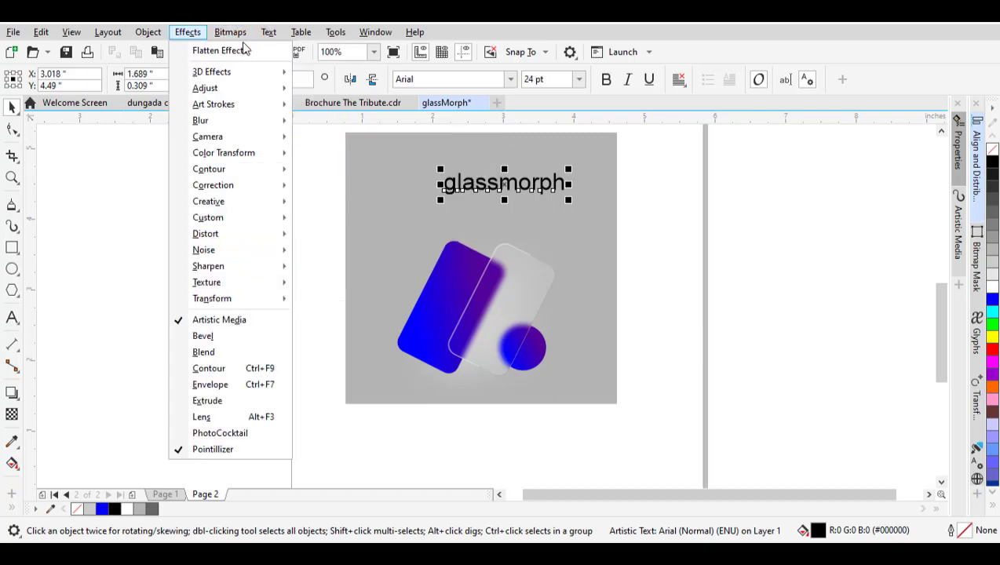
pyautogui.moveTo(269, 35)
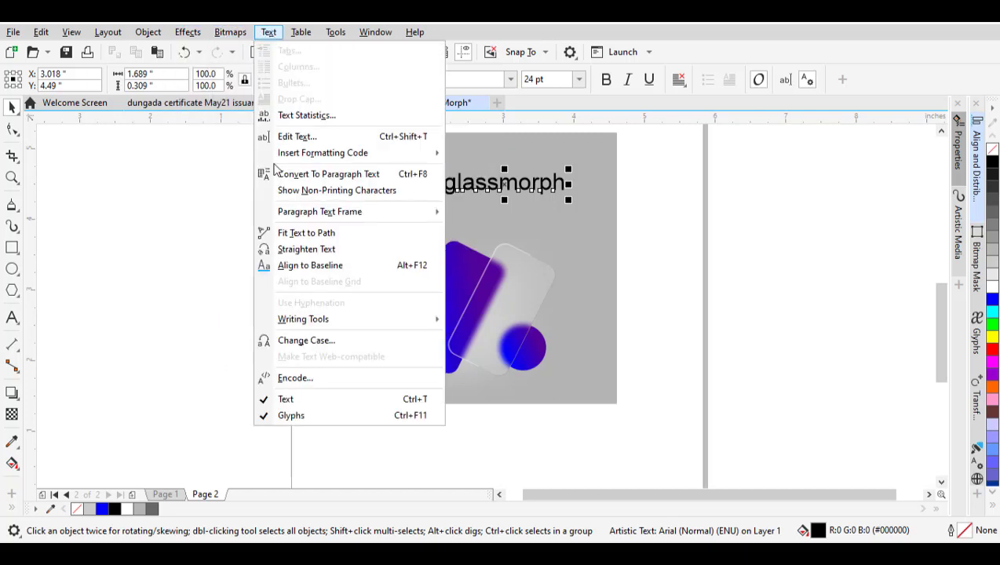
pyautogui.click(317, 341)
pyautogui.click(459, 267)
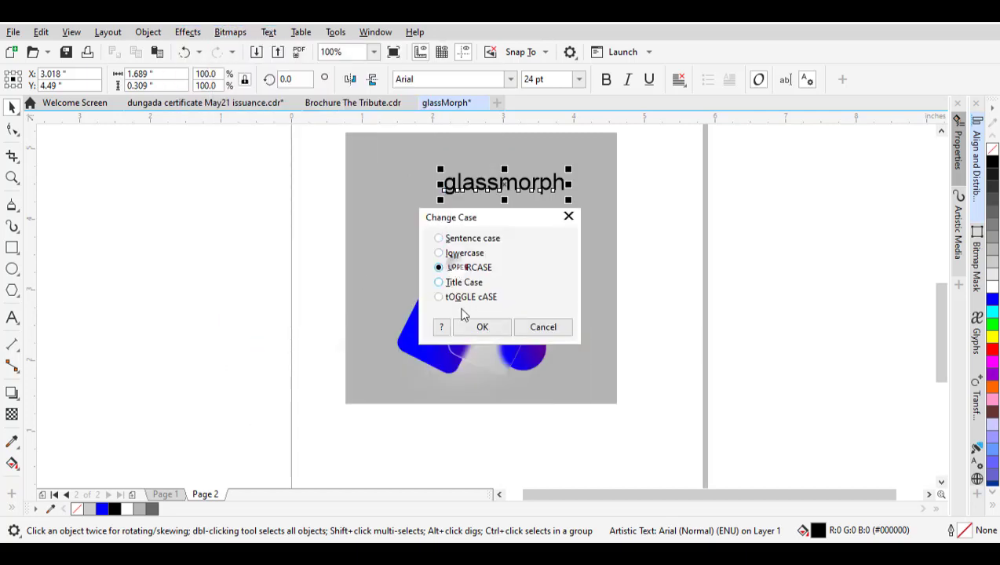
pyautogui.click(478, 328)
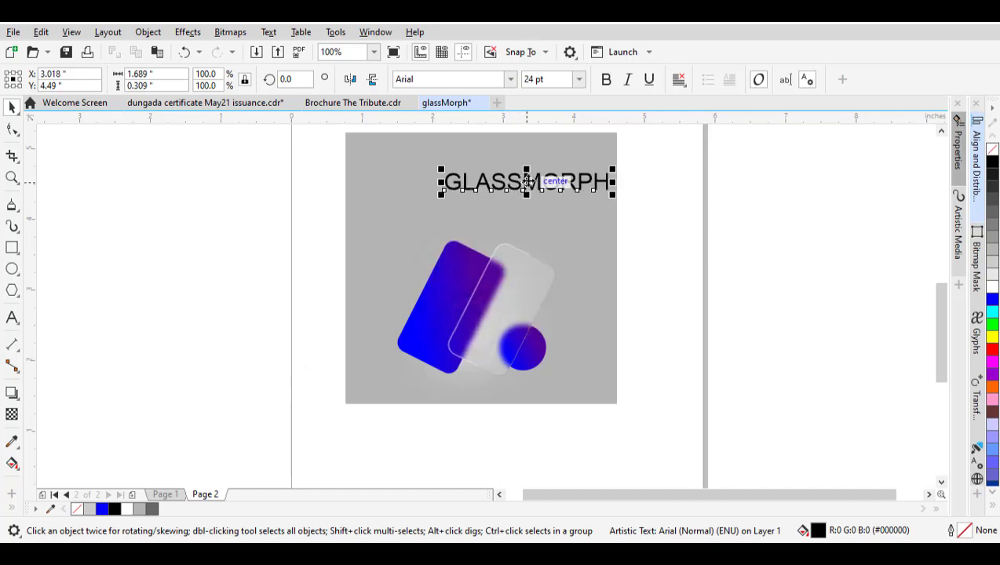
# Break the title into two lines, GLASS and MORPH, and tighten the line spacing between them
pyautogui.doubleClick(525, 181)
pyautogui.press('Return')
pyautogui.hotkey('ctrl', 'space')
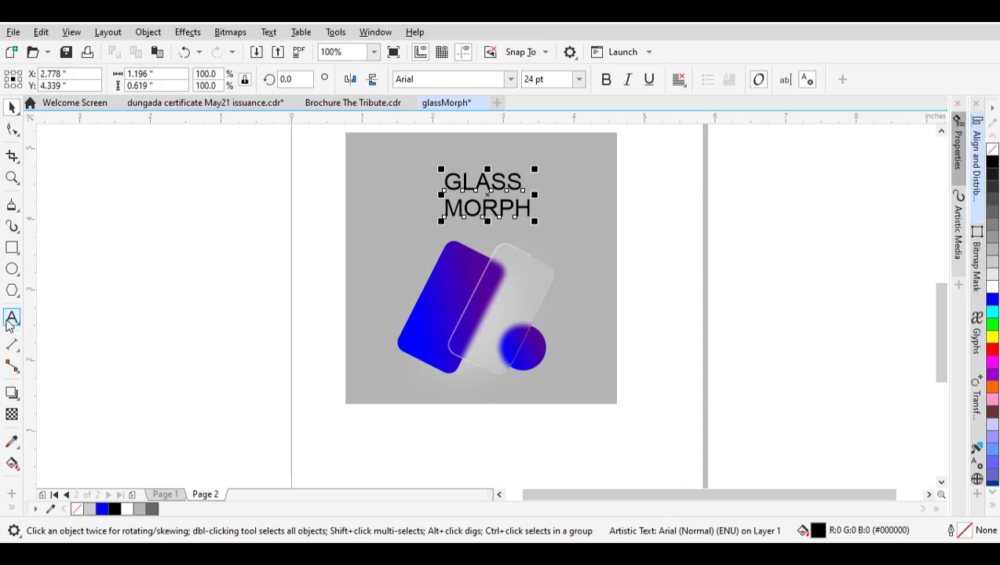
pyautogui.click(11, 129)
pyautogui.moveTo(438, 221); pyautogui.dragTo(439, 208)
pyautogui.press('space')
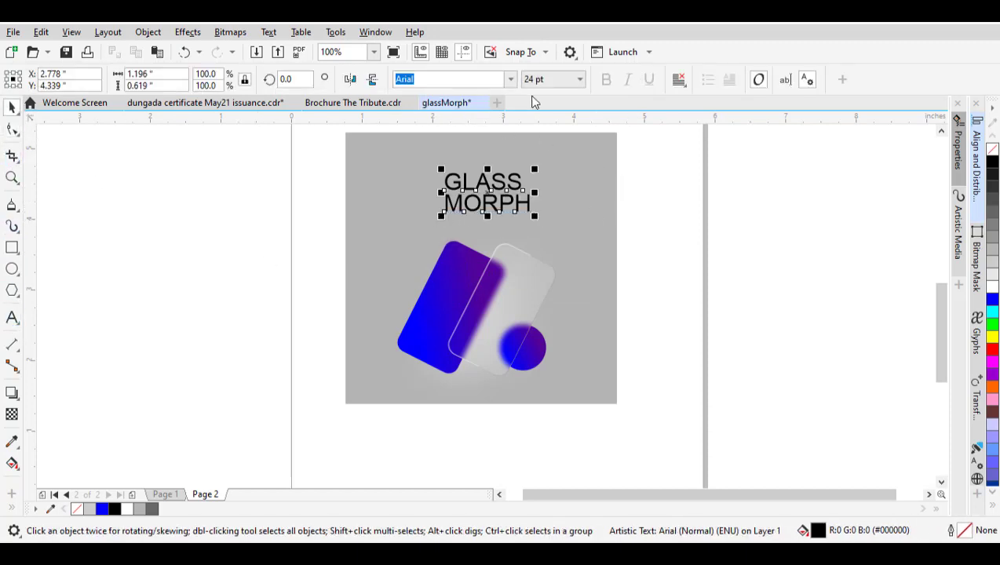
# Set the font of the GLASS MORPH title to AR DARLING
pyautogui.click(684, 174)
pyautogui.click(514, 184)
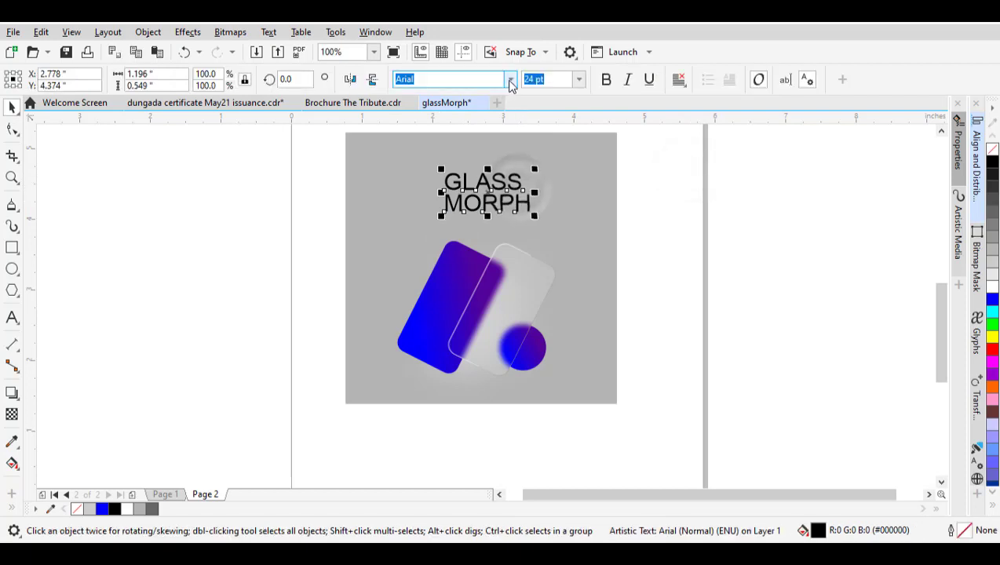
pyautogui.click(511, 79)
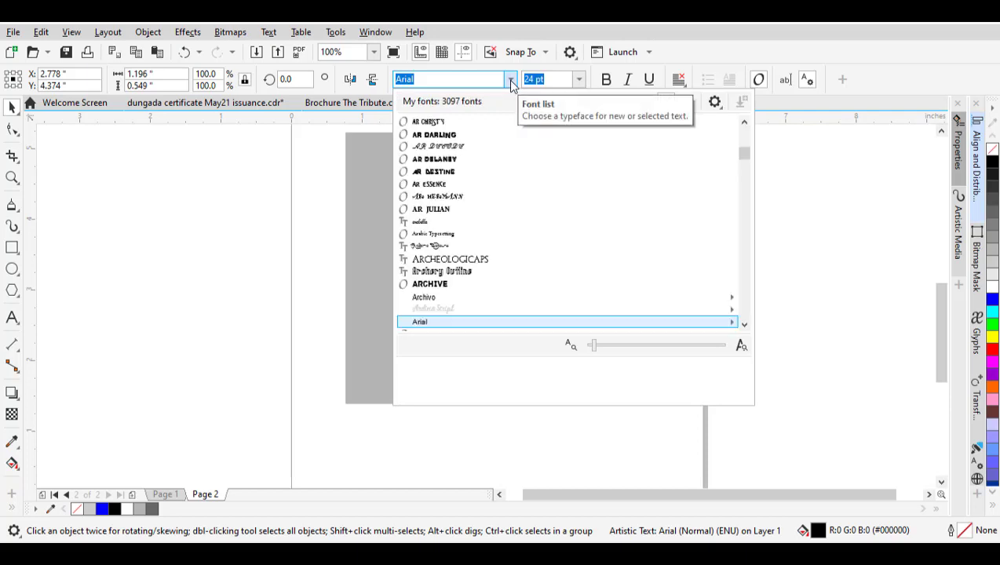
pyautogui.click(468, 134)
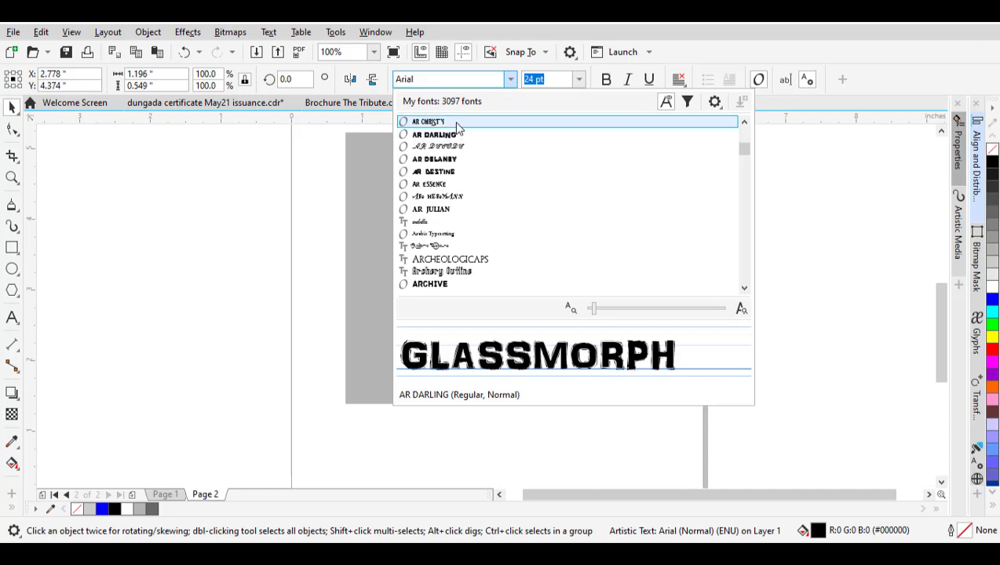
pyautogui.click(449, 135)
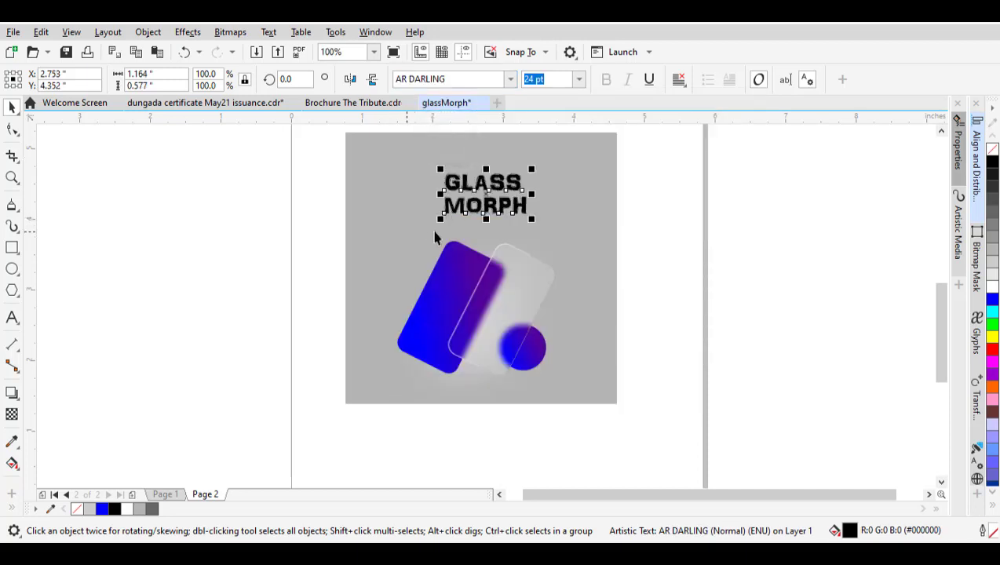
# Fill the GLASS MORPH title with white and center it horizontally on the grey background square
pyautogui.click(102, 510)
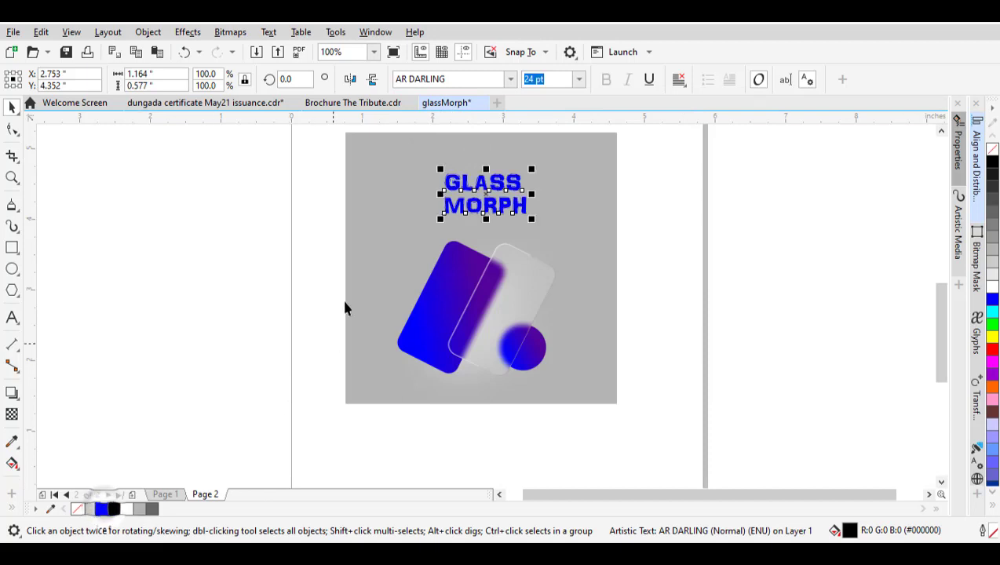
pyautogui.click(992, 287)
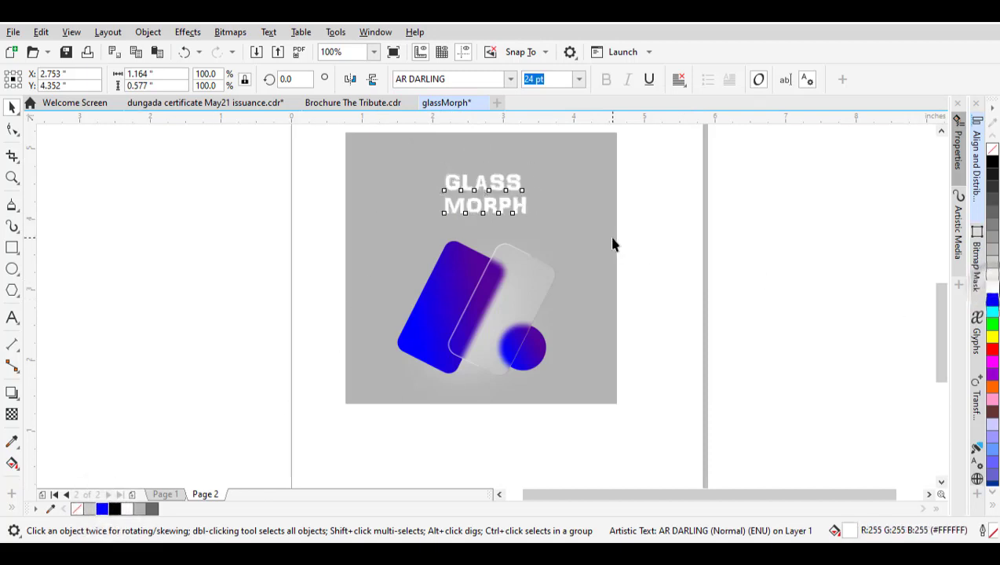
pyautogui.keyDown('shift'); pyautogui.click(613, 241); pyautogui.keyUp('shift')
pyautogui.click(651, 285)
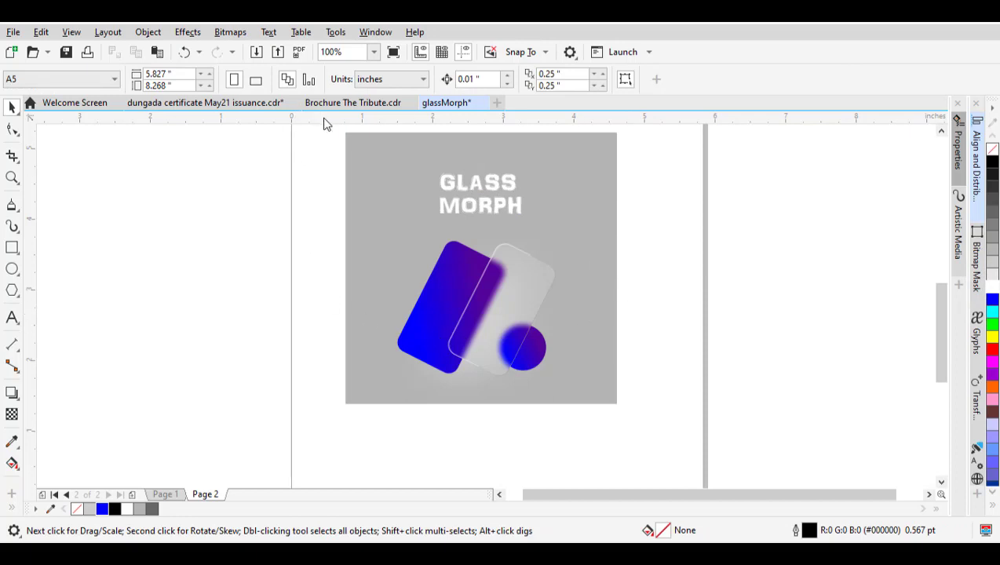
# Fill the GLASS MORPH title with dark grey #333333
pyautogui.moveTo(327, 128); pyautogui.dragTo(359, 392)
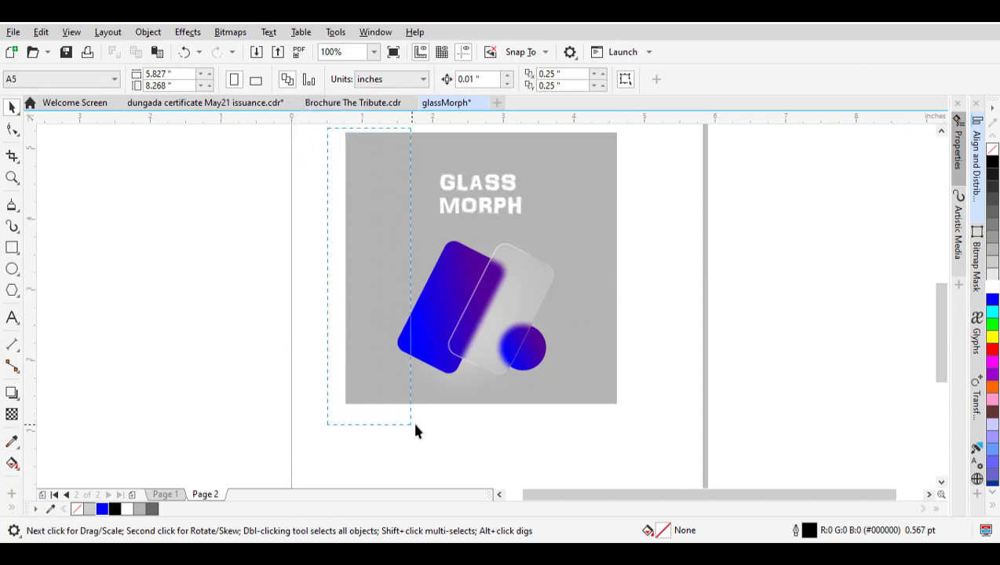
pyautogui.moveTo(635, 415); pyautogui.dragTo(322, 393)
pyautogui.click(471, 211)
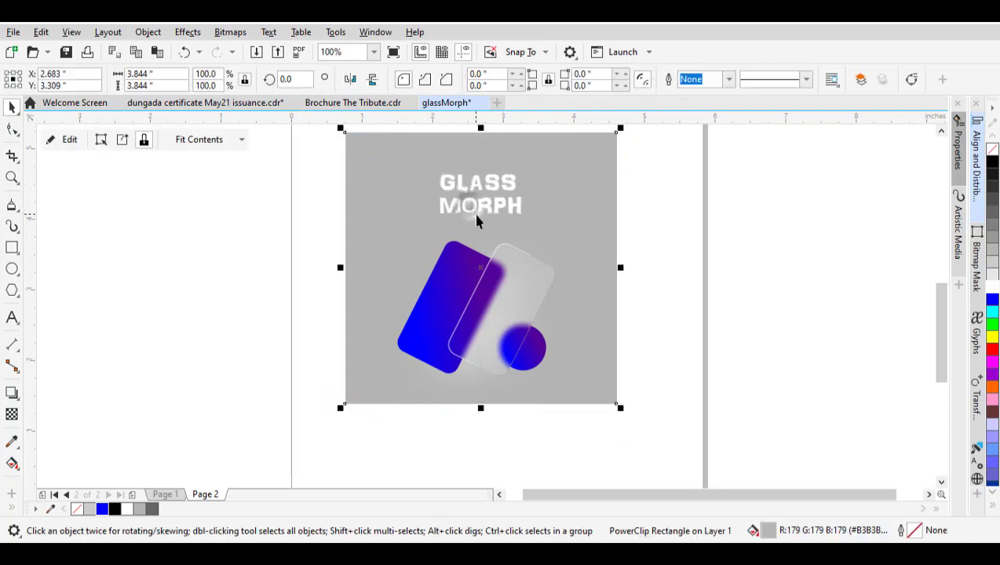
pyautogui.keyDown('ctrl'); pyautogui.click(475, 205); pyautogui.keyUp('ctrl')
pyautogui.click(994, 189)
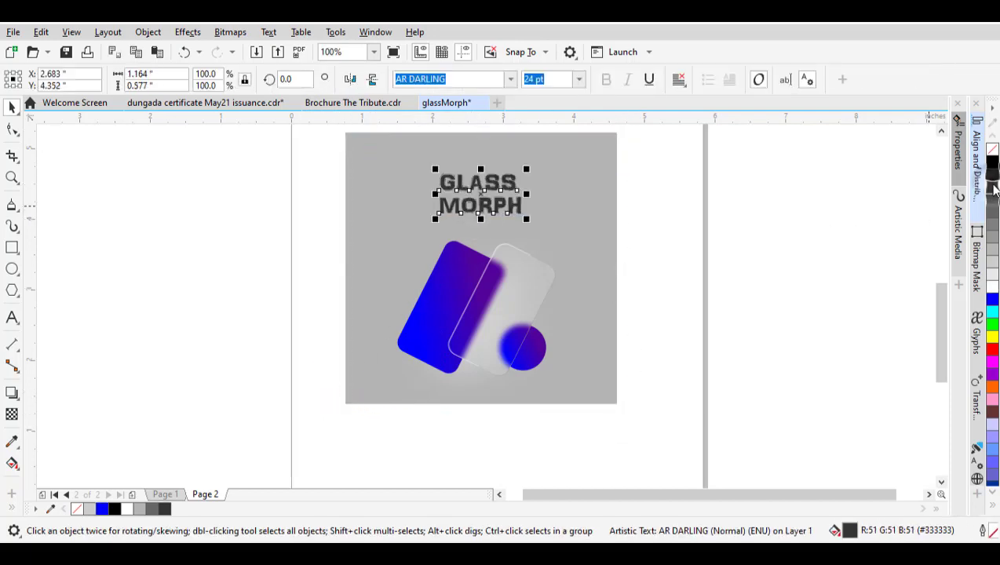
pyautogui.click(323, 240)
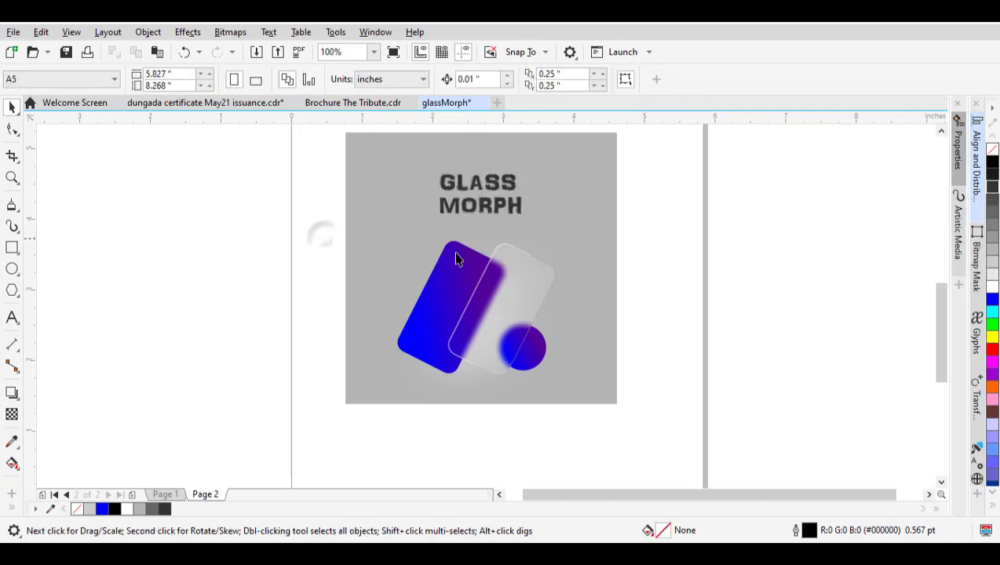
# Draw a thin flat ellipse about 2.07 by 0.03 inches beneath the shapes on page 2, modelled on the shadow line of page 1
pyautogui.click(157, 495)
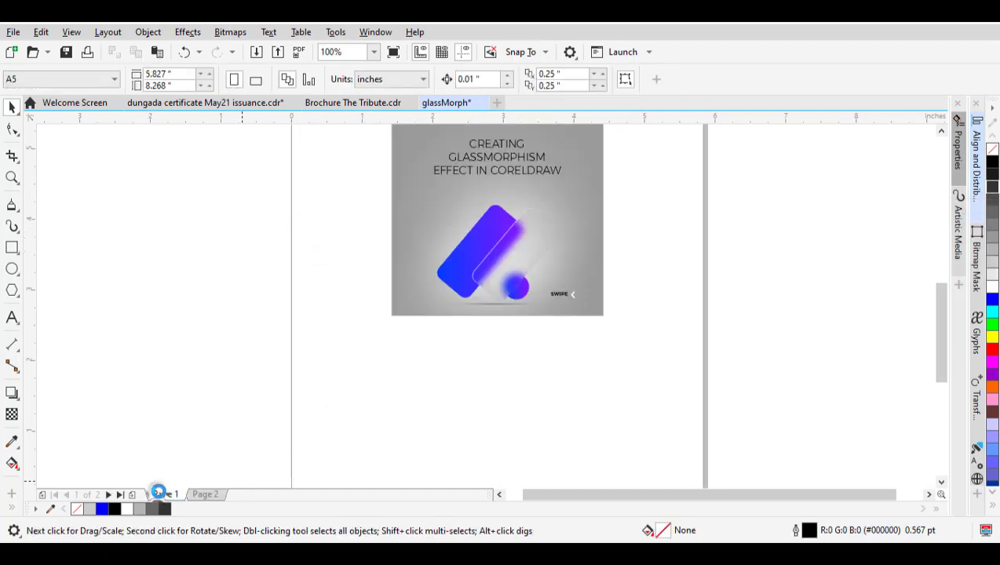
pyautogui.click(205, 495)
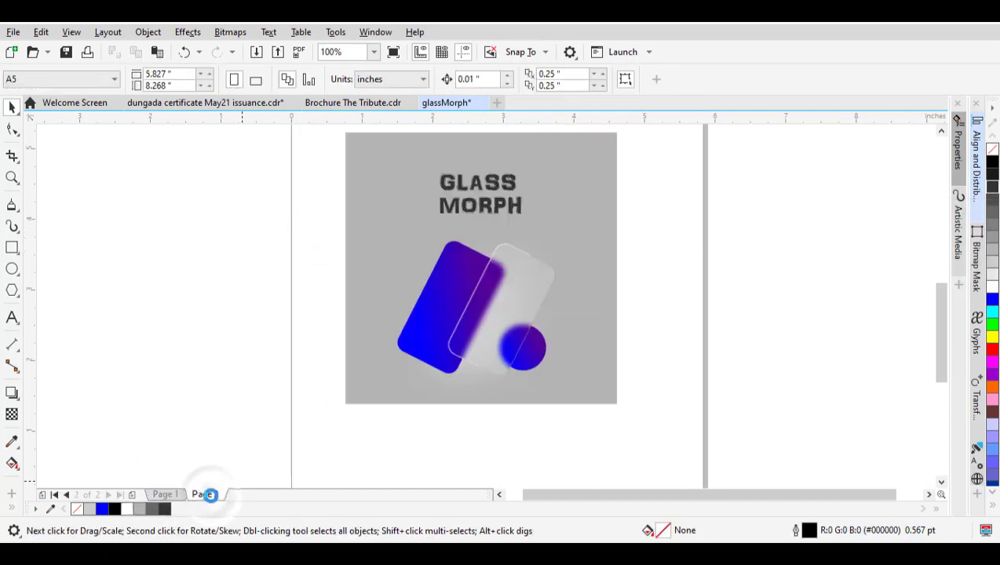
pyautogui.click(165, 494)
pyautogui.scroll(2, 497, 301)
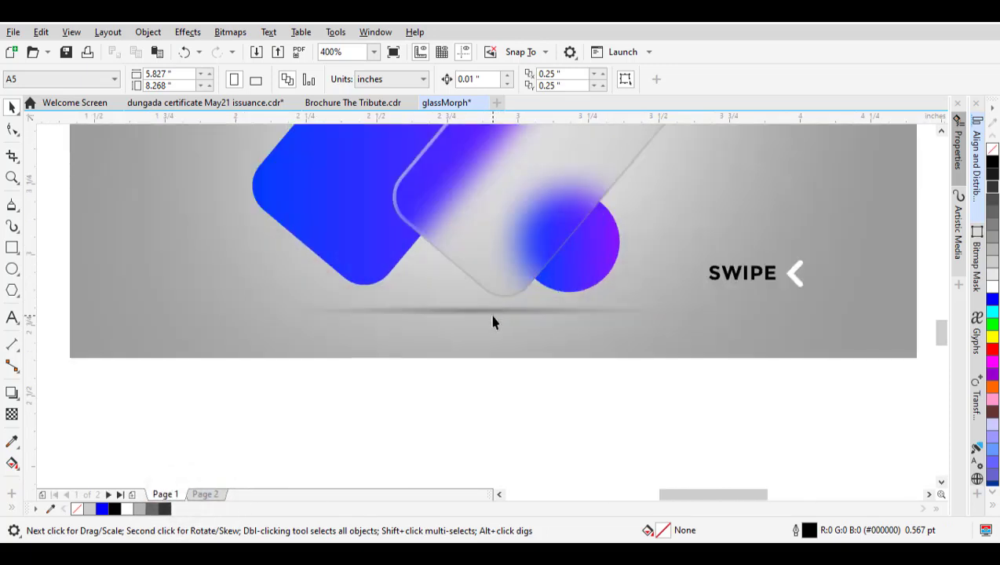
pyautogui.click(206, 495)
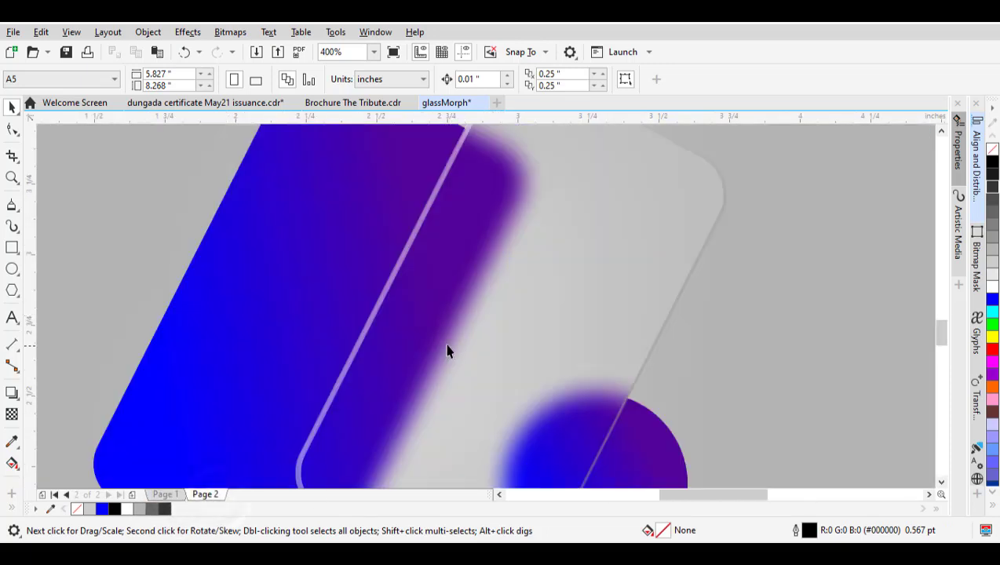
pyautogui.scroll(-2, 449, 314)
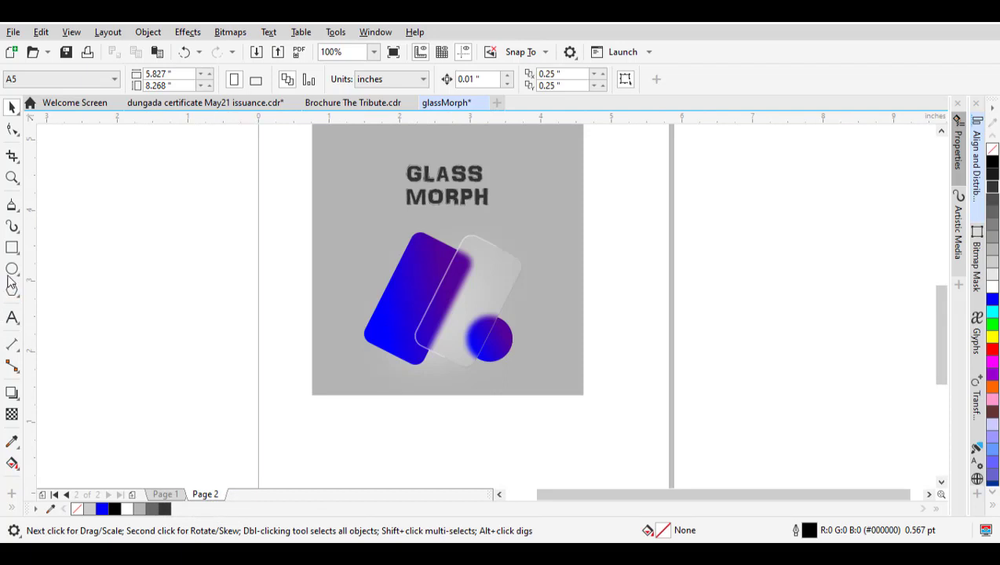
pyautogui.click(12, 268)
pyautogui.scroll(2, 391, 379)
pyautogui.moveTo(291, 339); pyautogui.dragTo(881, 349)
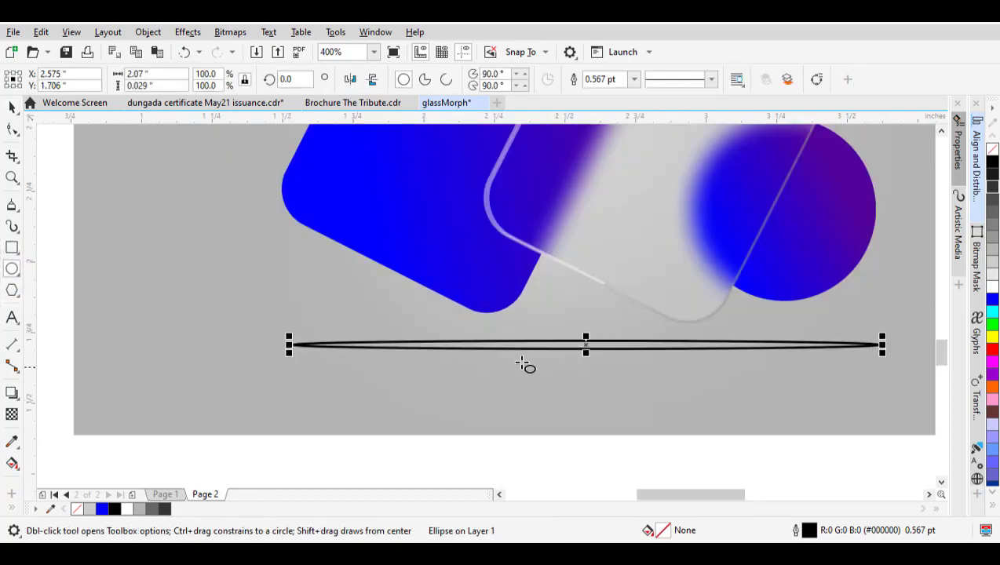
pyautogui.scroll(-2, 520, 364)
pyautogui.press('space')
pyautogui.scroll(1, 543, 377)
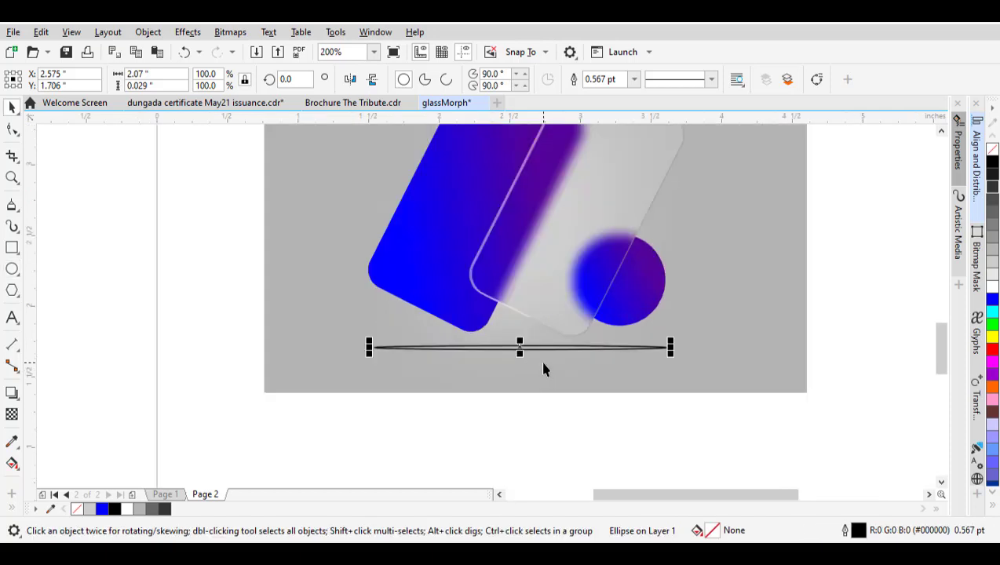
# Fill the thin ellipse with near-black #1A1A1A and remove its outline
pyautogui.click(992, 175)
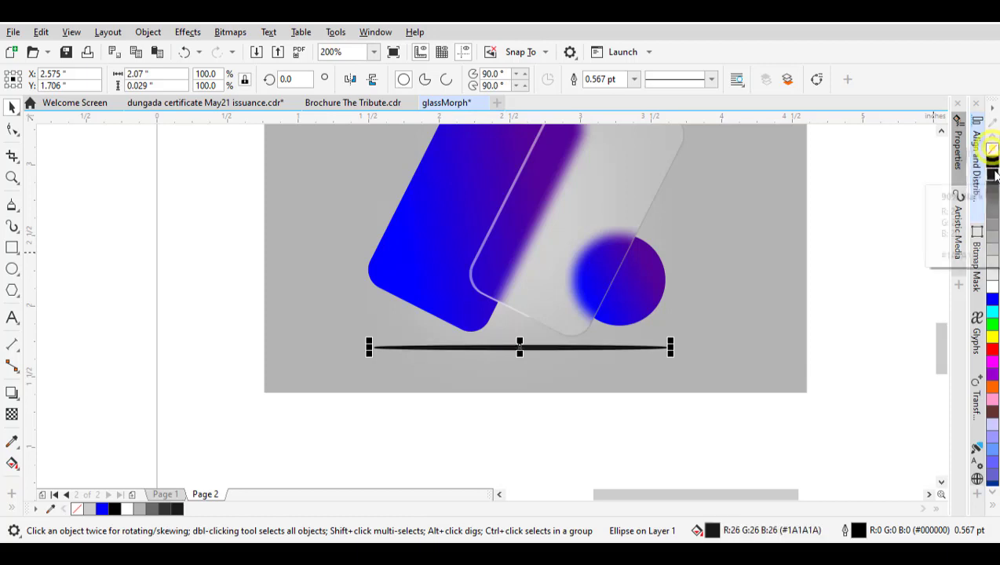
pyautogui.rightClick(991, 149)
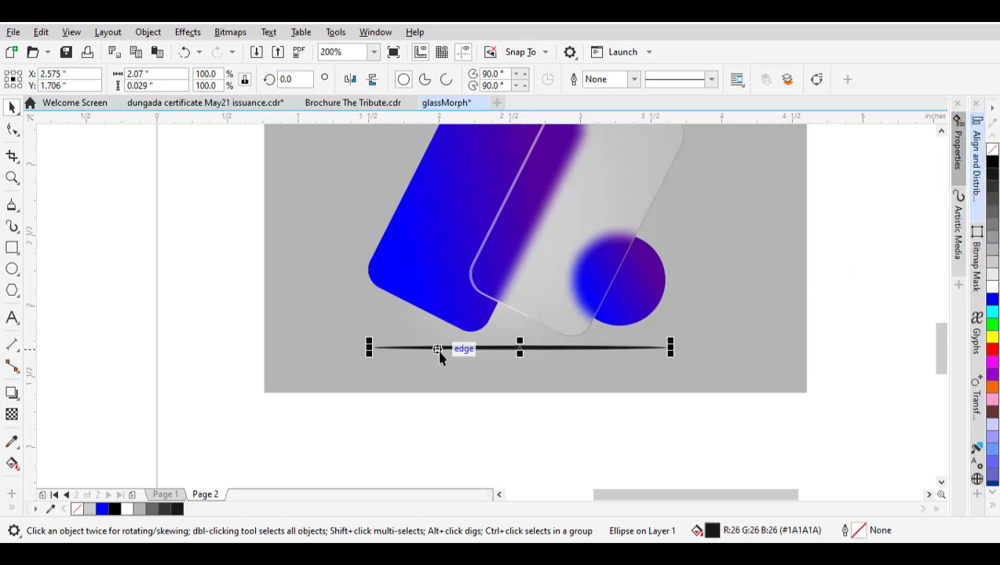
pyautogui.scroll(2, 439, 354)
pyautogui.scroll(-1, 357, 328)
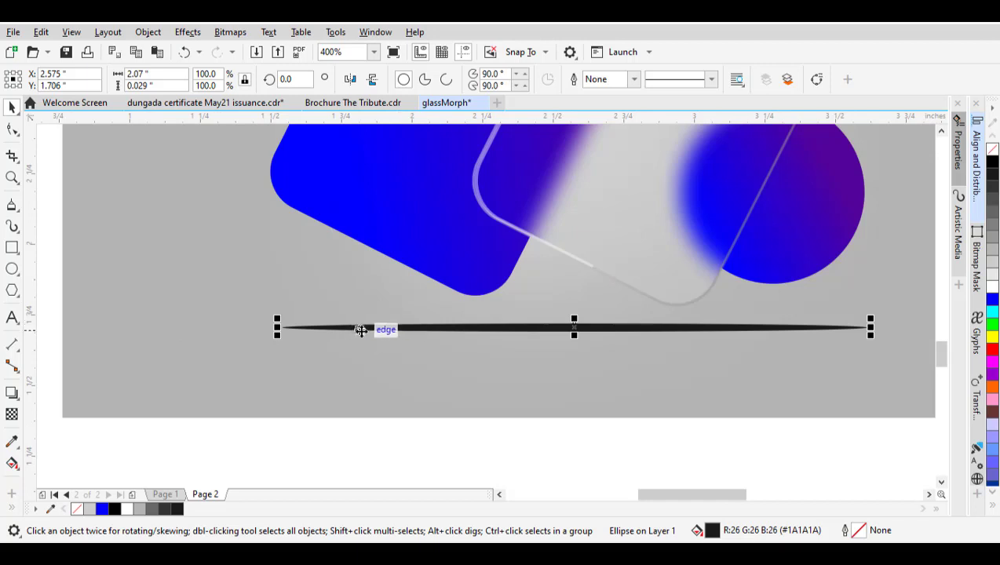
# Apply an elliptical fountain transparency to the thin ellipse so it fades toward both ends like the page 1 shadow
pyautogui.click(164, 493)
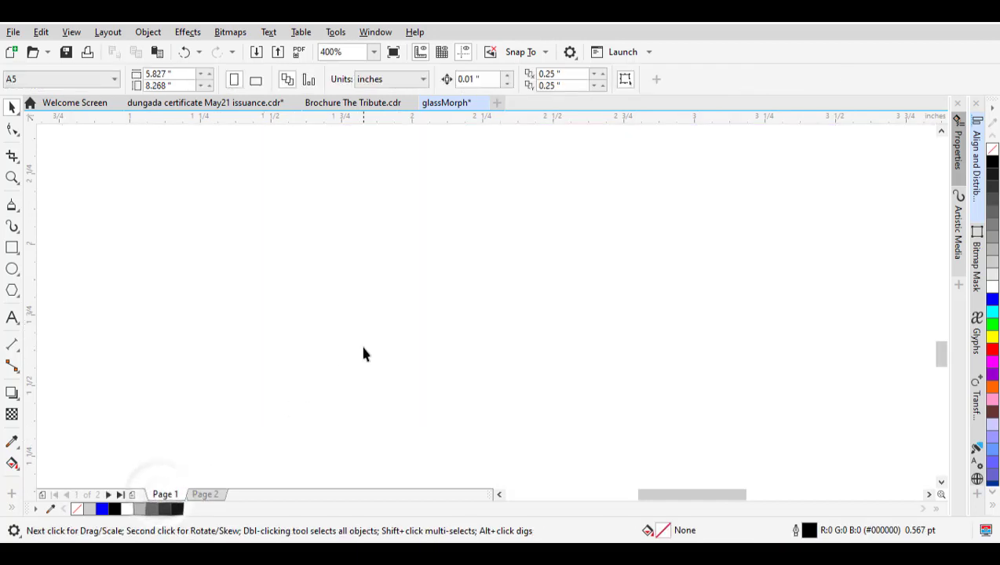
pyautogui.scroll(-2, 363, 353)
pyautogui.scroll(2, 439, 267)
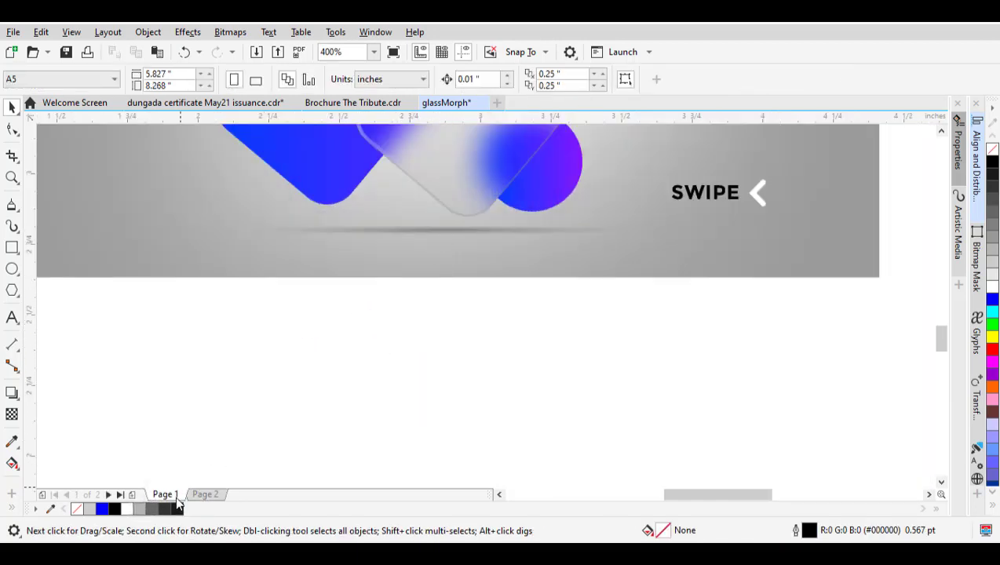
pyautogui.click(217, 495)
pyautogui.scroll(-4, 310, 357)
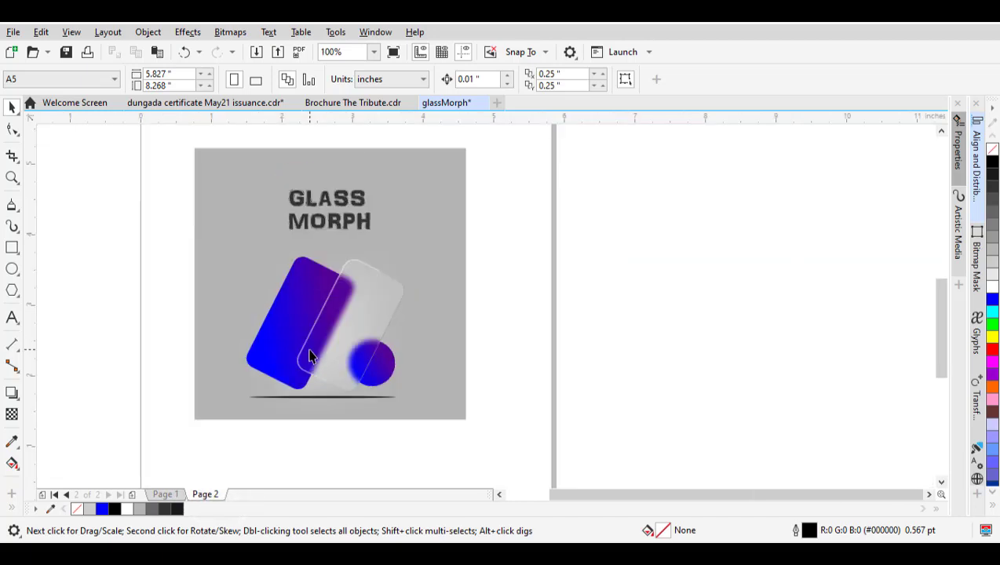
pyautogui.click(319, 401)
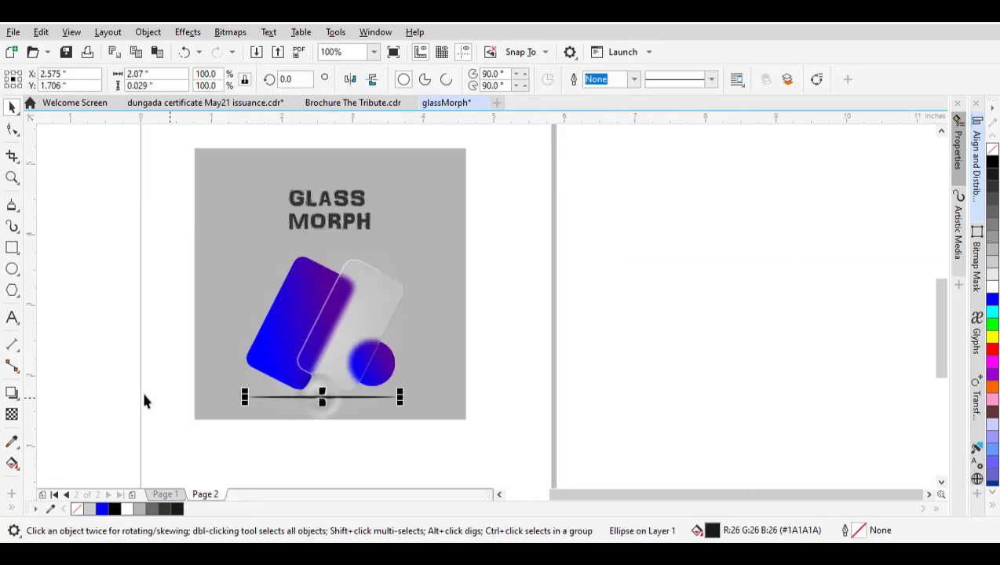
pyautogui.click(11, 413)
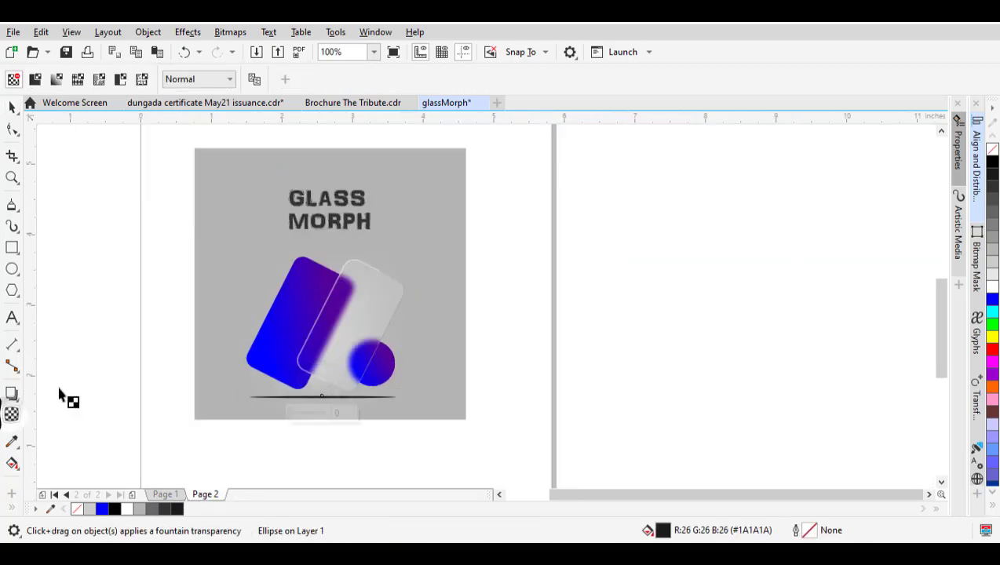
pyautogui.click(56, 80)
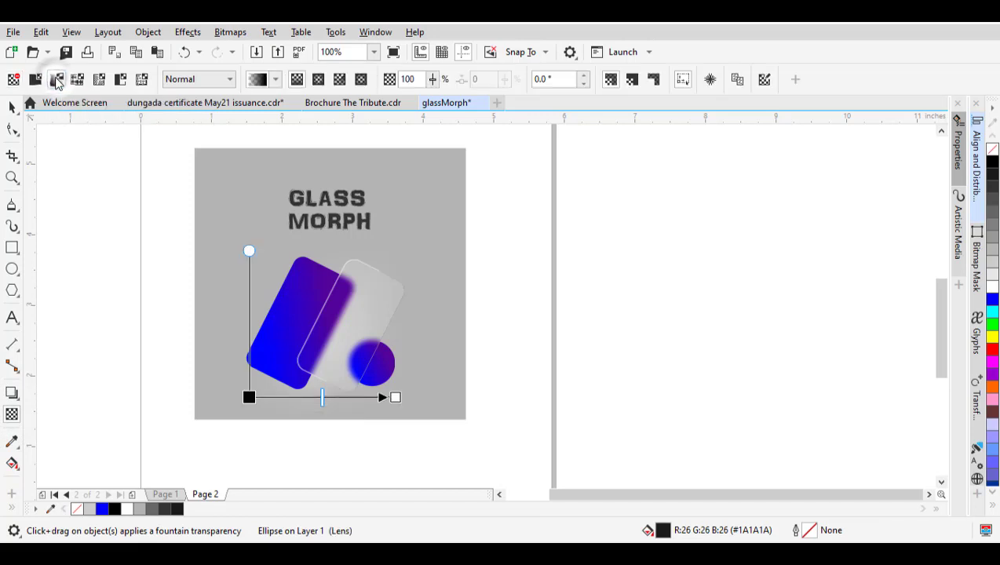
pyautogui.click(318, 80)
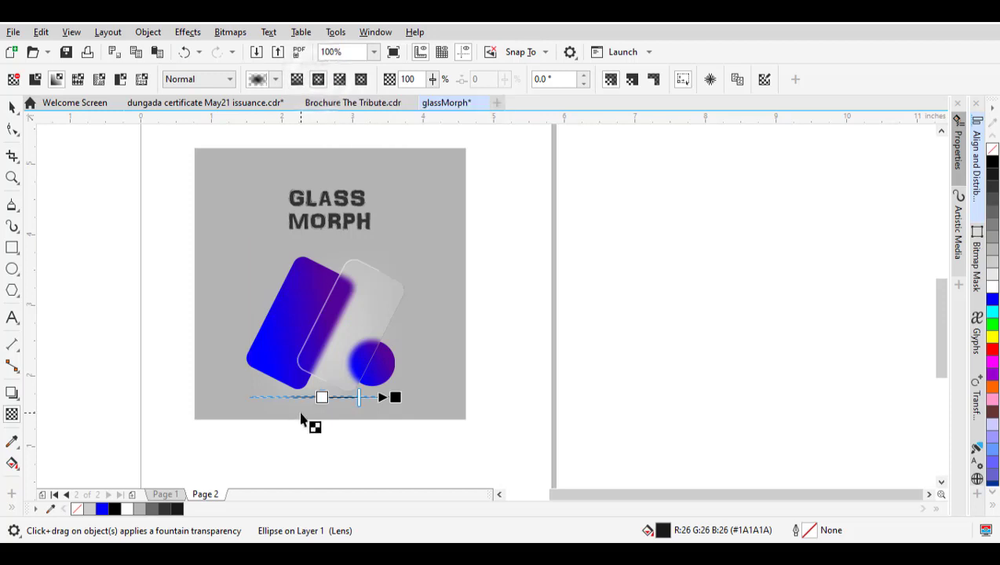
pyautogui.scroll(4, 306, 416)
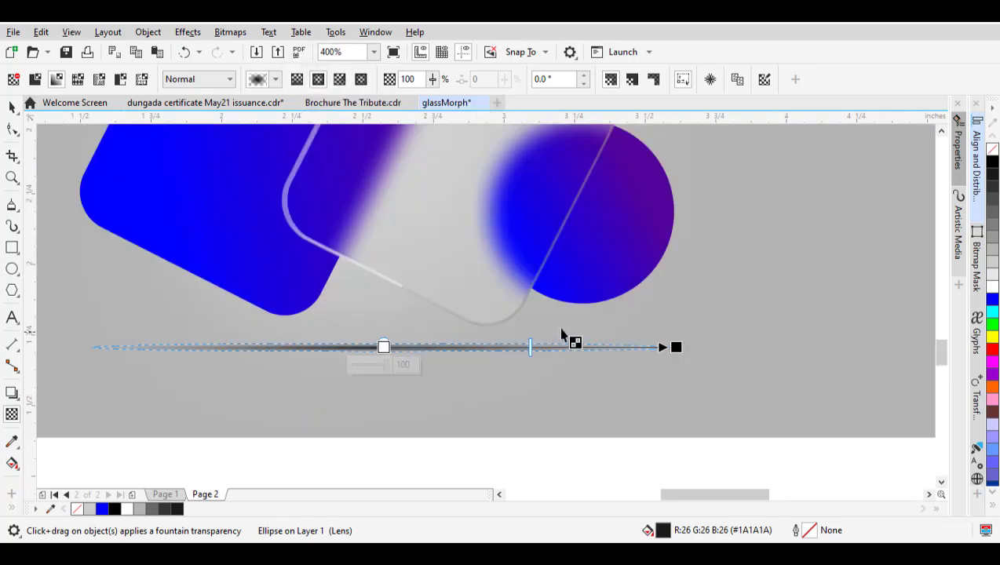
pyautogui.press('space')
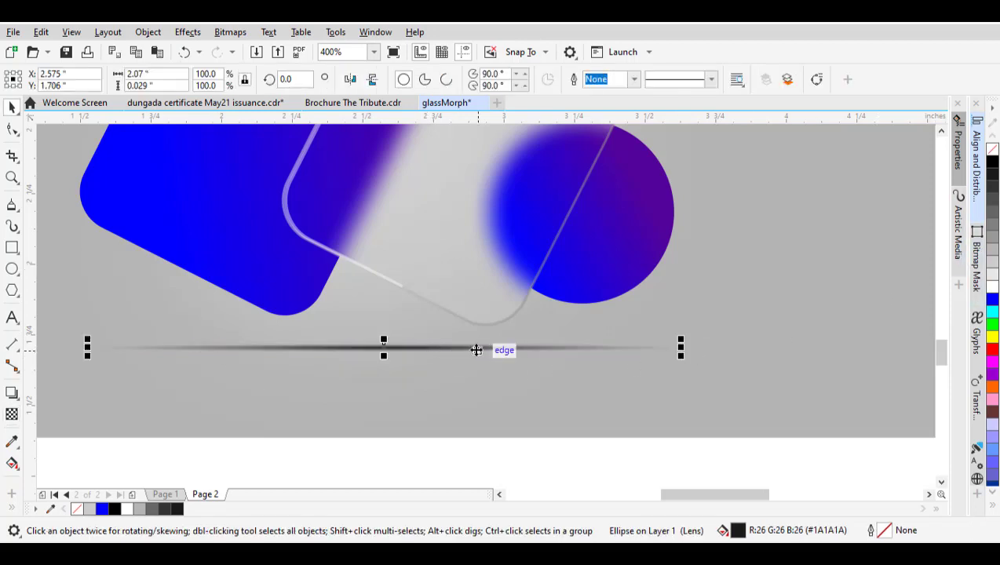
# Recolour the shadow ellipse beneath the shapes with a lighter dark grey and deselect it
pyautogui.scroll(1, 373, 357)
pyautogui.scroll(1, 373, 359)
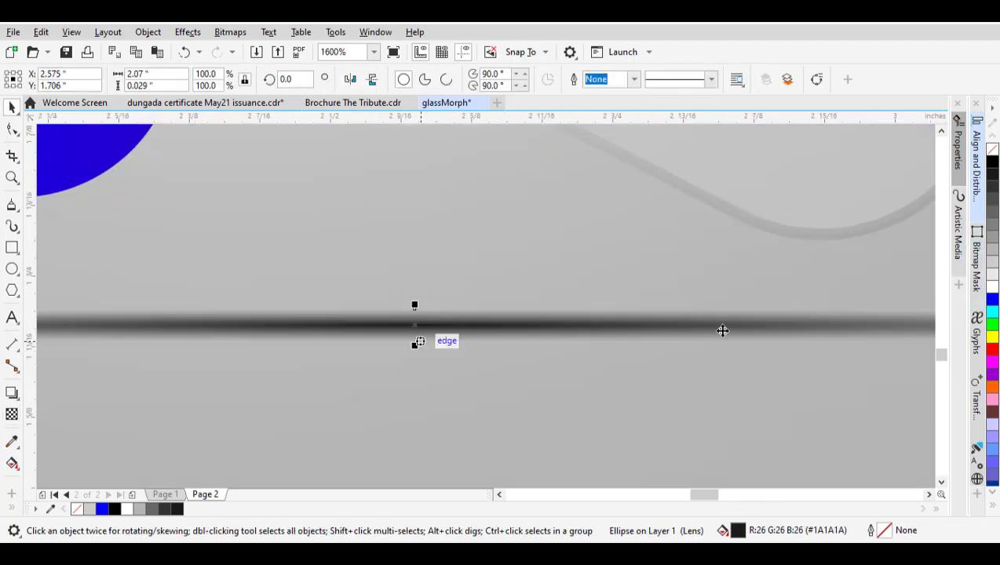
pyautogui.click(992, 212)
pyautogui.click(994, 204)
pyautogui.scroll(-2, 680, 314)
pyautogui.scroll(-2, 609, 413)
pyautogui.click(605, 405)
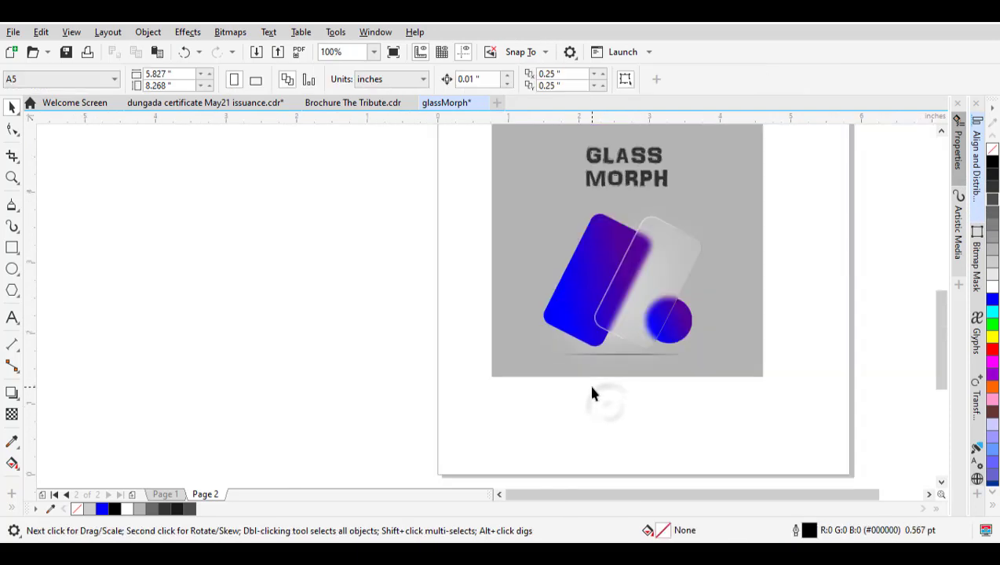
# Examine the shadow line, the highlight on the glass rectangle's edge and the overall composition
pyautogui.scroll(-1, 502, 351)
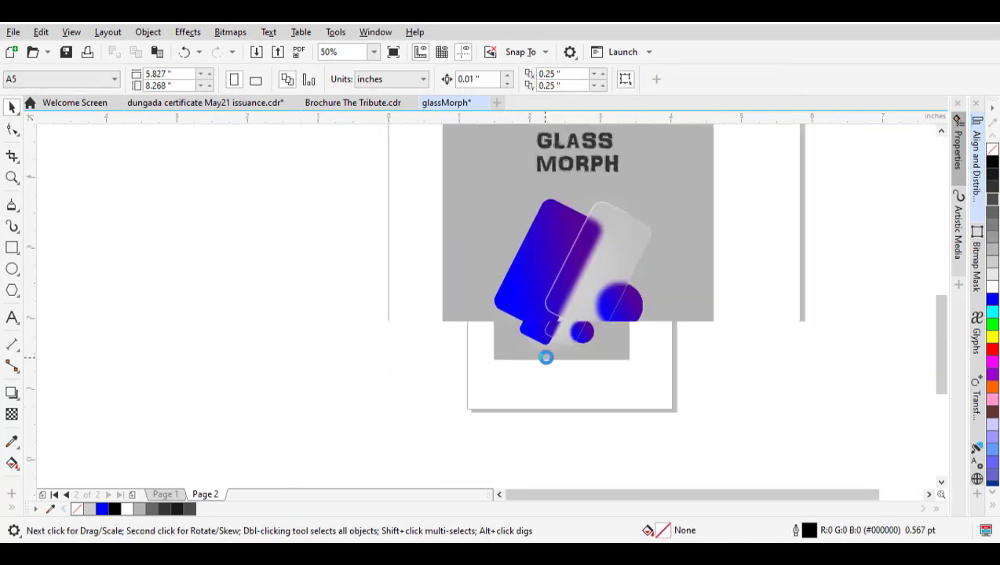
pyautogui.scroll(2, 578, 326)
pyautogui.scroll(-1, 578, 325)
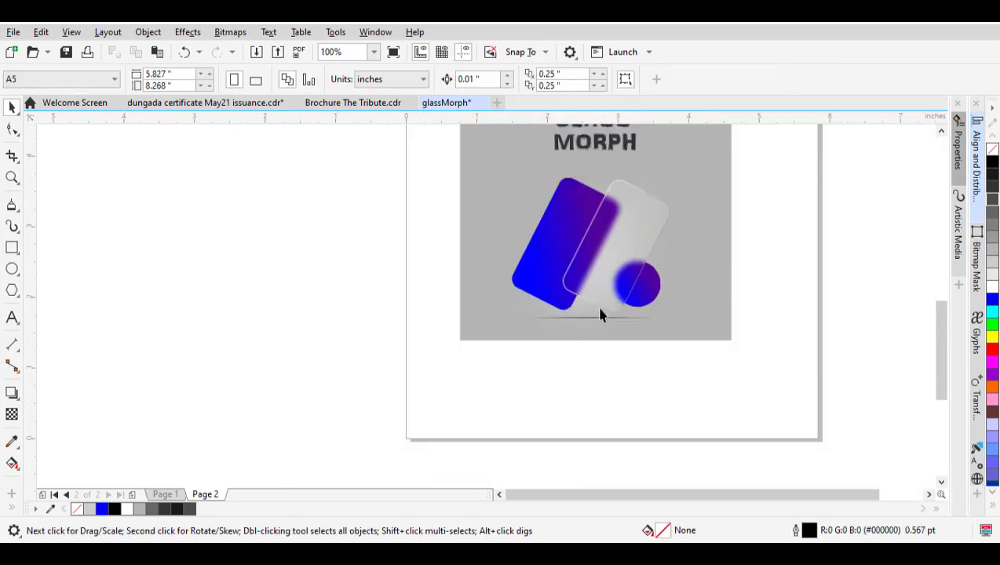
pyautogui.scroll(2, 599, 314)
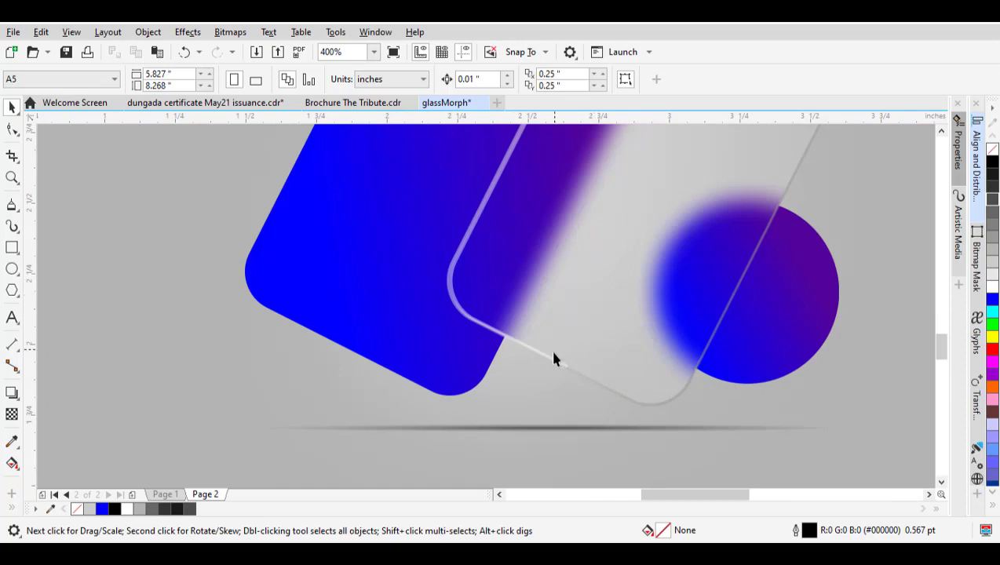
pyautogui.scroll(2, 553, 359)
pyautogui.scroll(-2, 518, 361)
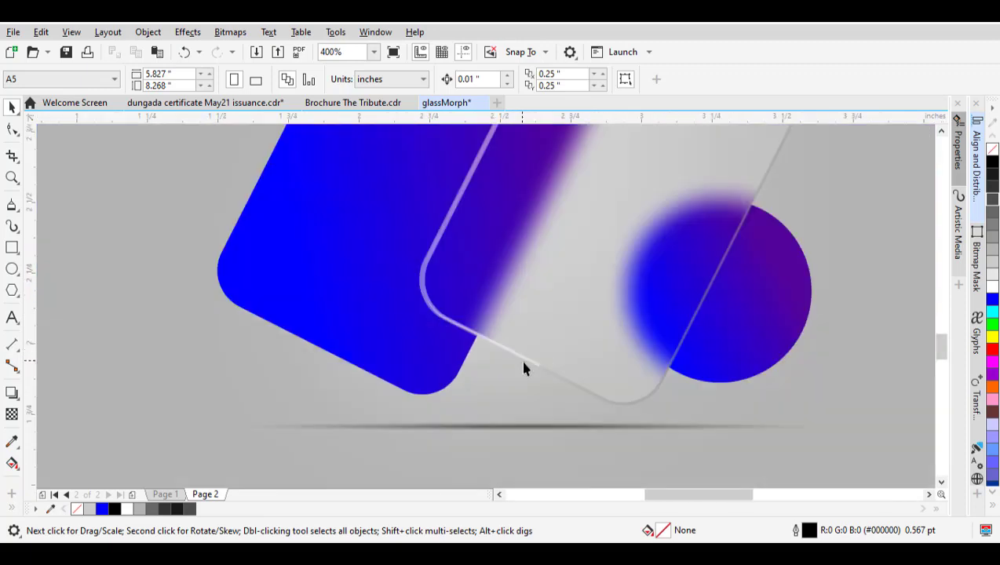
pyautogui.scroll(3, 526, 363)
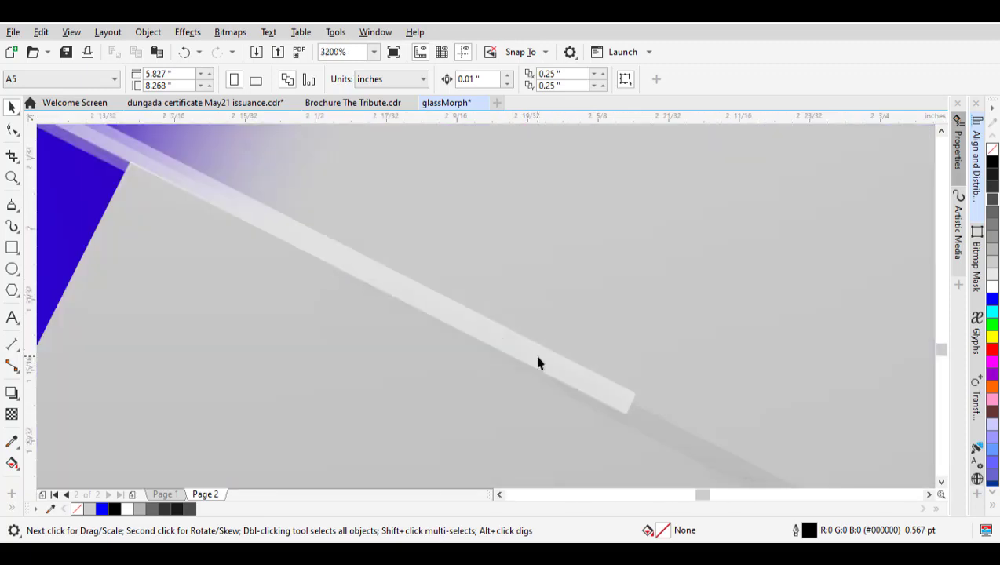
pyautogui.moveTo(538, 362); pyautogui.dragTo(536, 363)
pyautogui.scroll(-3, 535, 361)
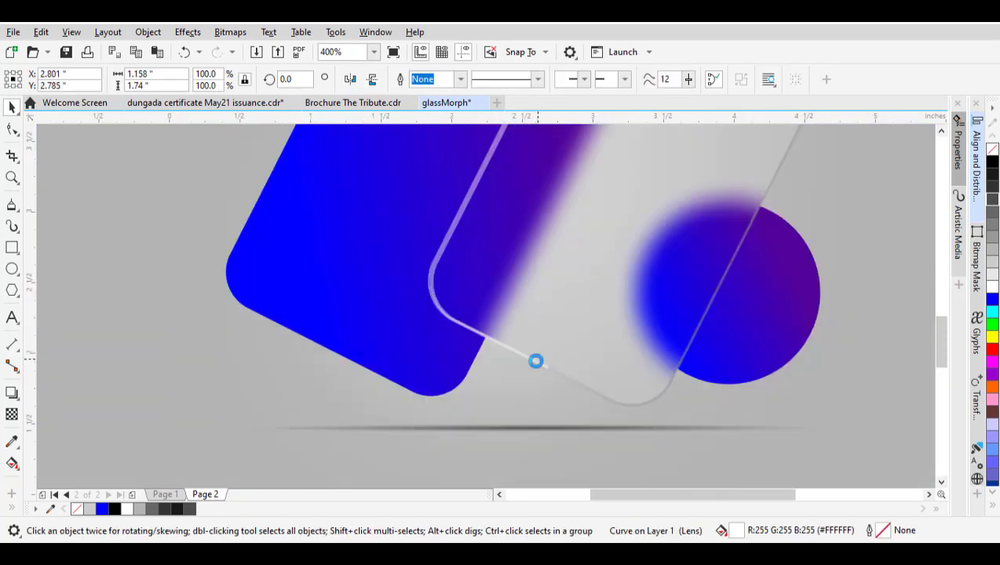
pyautogui.scroll(-2, 535, 361)
pyautogui.click(752, 299)
pyautogui.scroll(1, 559, 330)
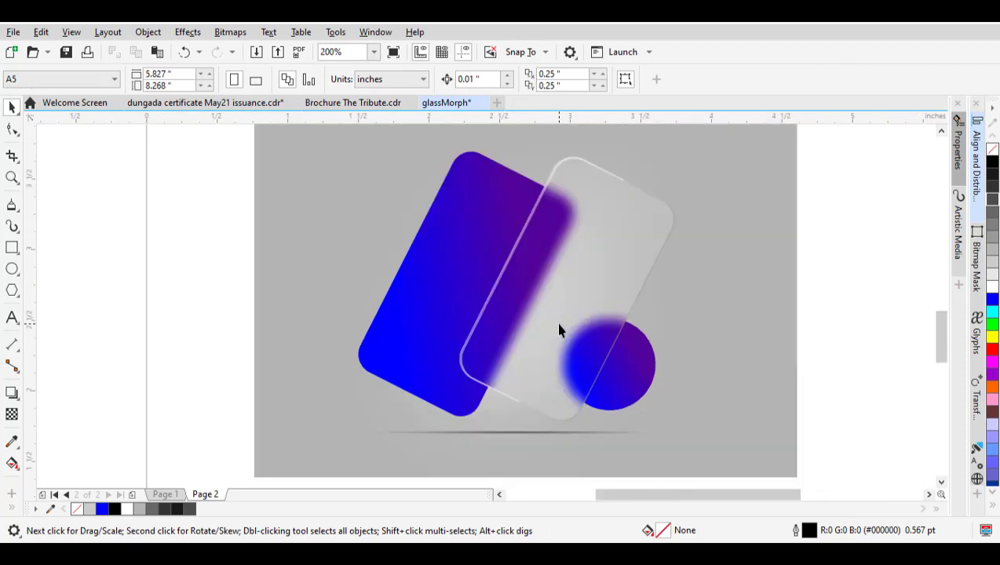
pyautogui.scroll(-2, 530, 330)
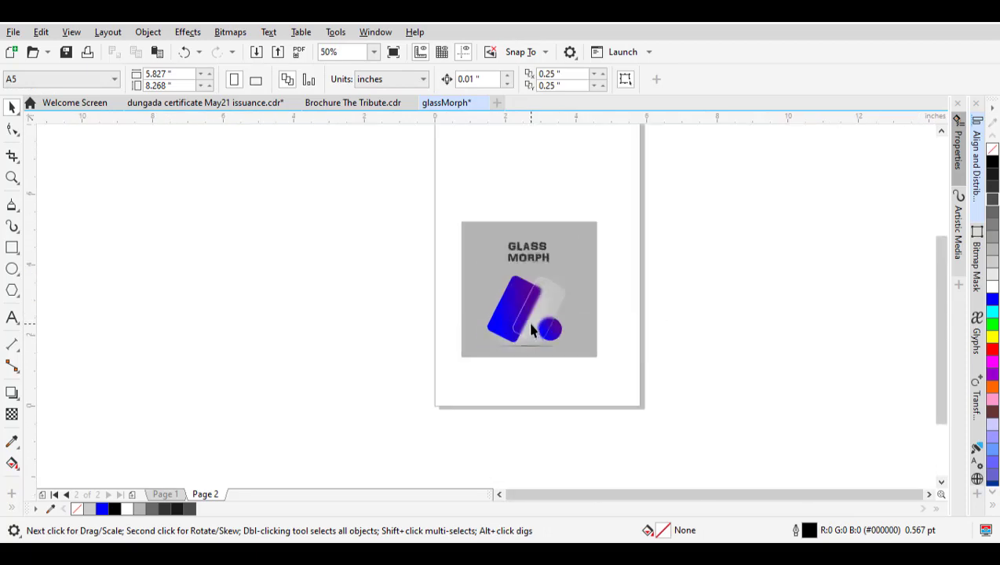